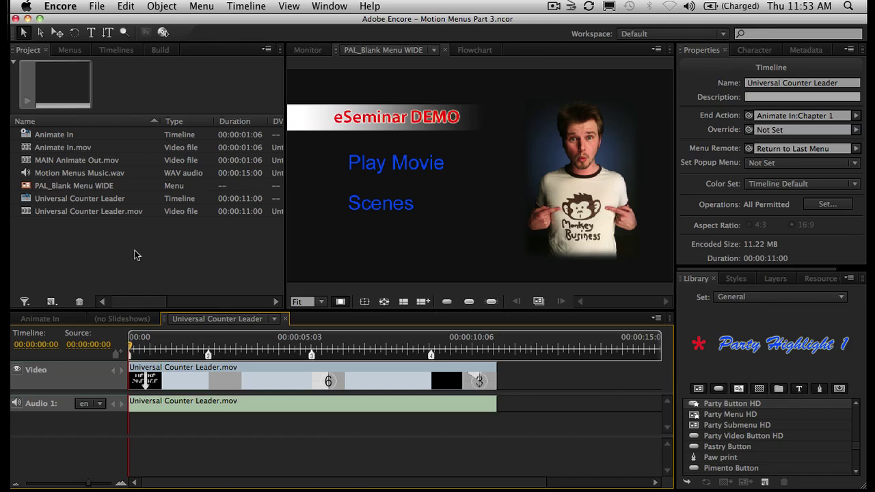
# - Rename the PAL_Blank Menu WIDE menu in the project as MAIN MENU
pyautogui.click(81, 185)
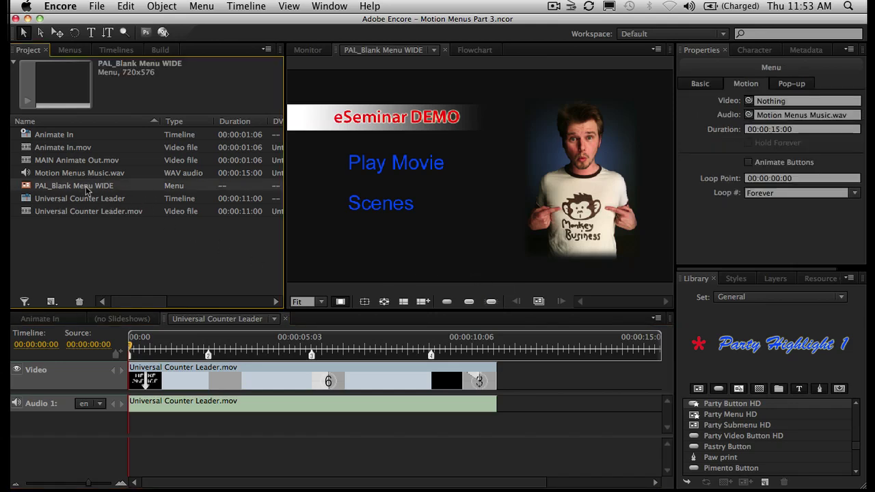
pyautogui.rightClick(86, 186)
pyautogui.click(117, 290)
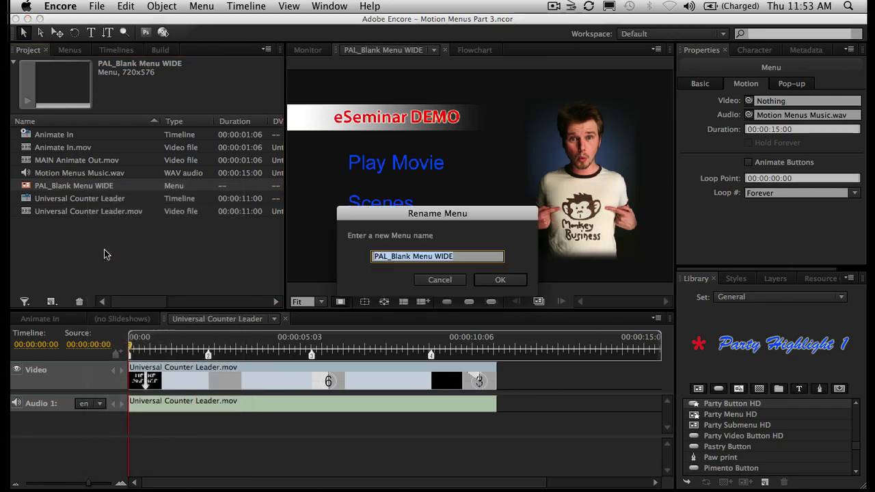
pyautogui.write('MAIN MENU')
pyautogui.press('Return')
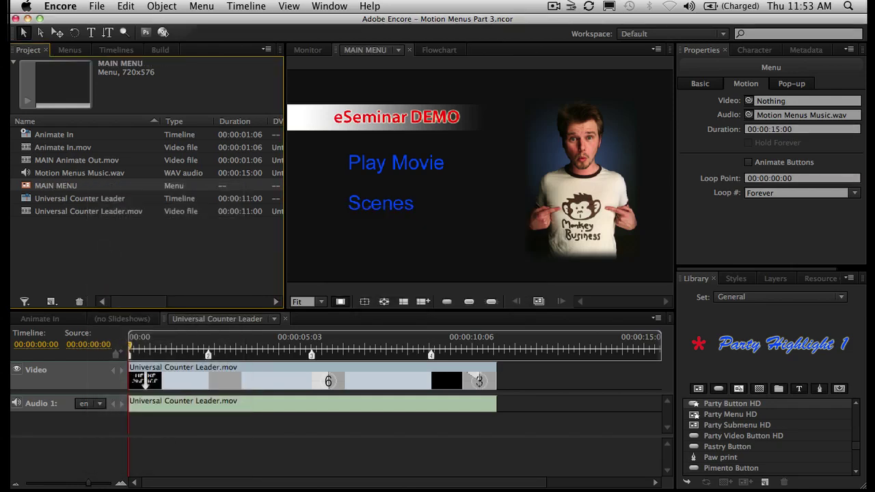
pyautogui.click(146, 259)
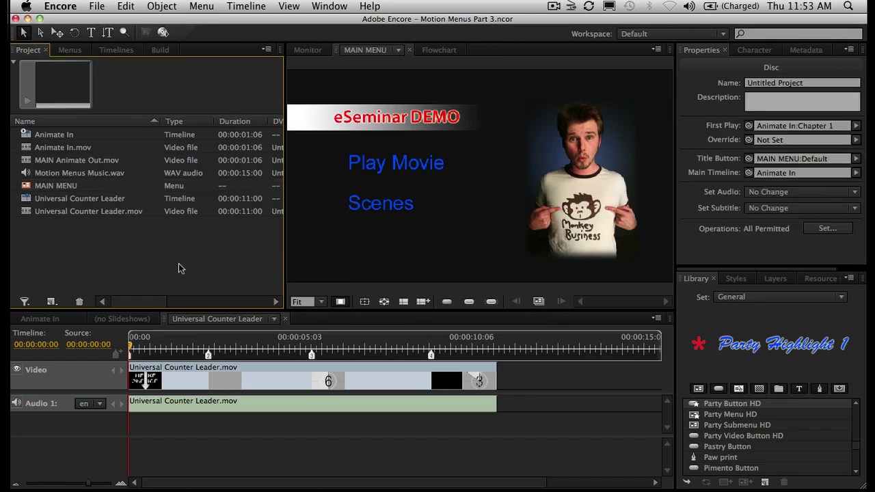
# - Duplicate the MAIN MENU in the project
pyautogui.click(28, 186)
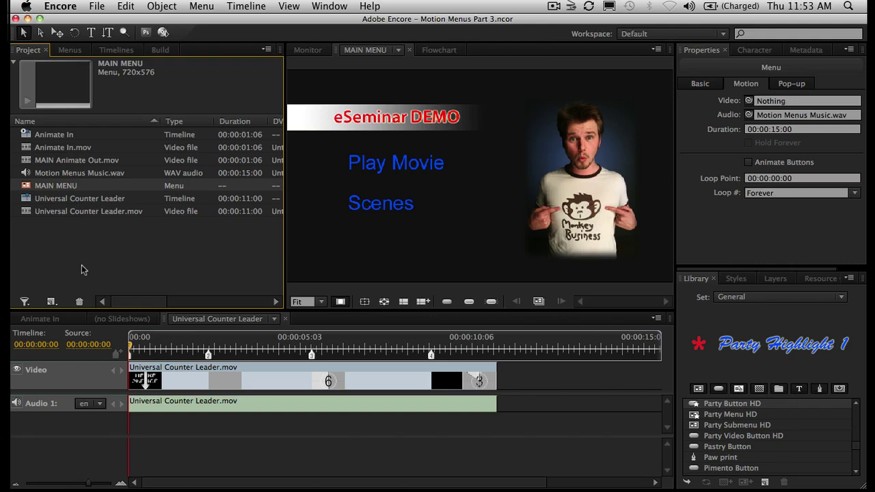
pyautogui.click(127, 7)
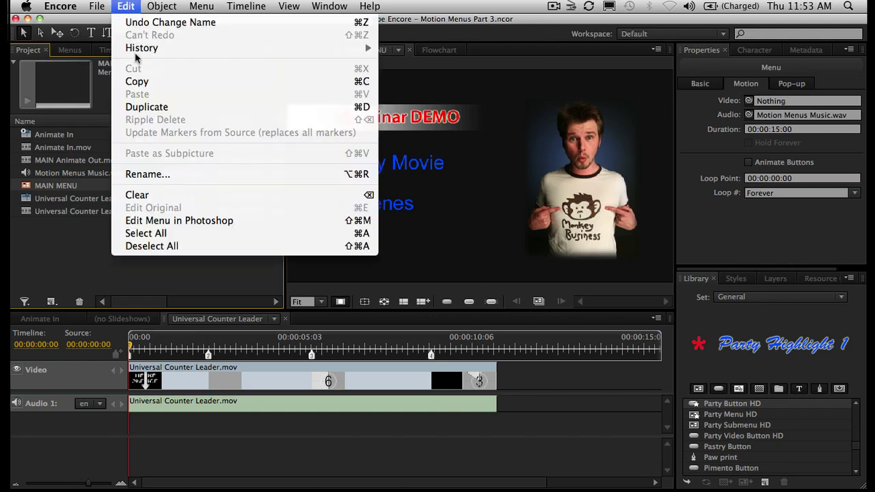
pyautogui.click(136, 107)
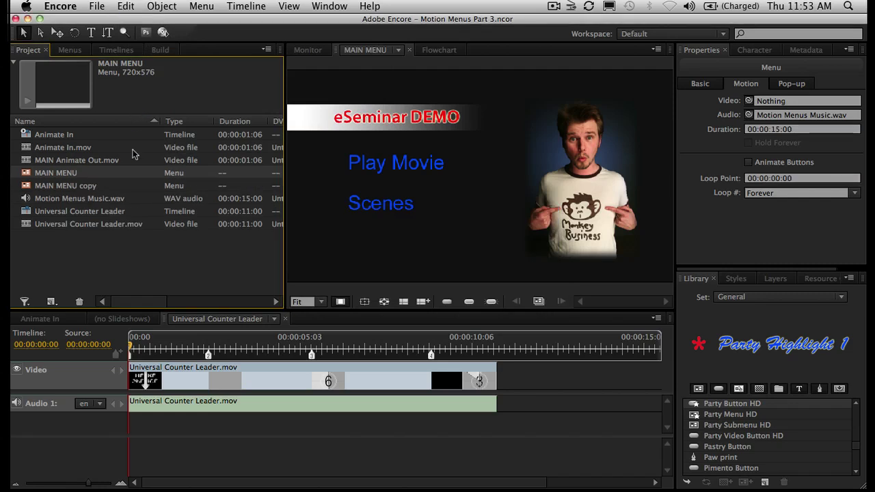
# - Rename the MAIN MENU copy as SCENES MENU
pyautogui.click(96, 198)
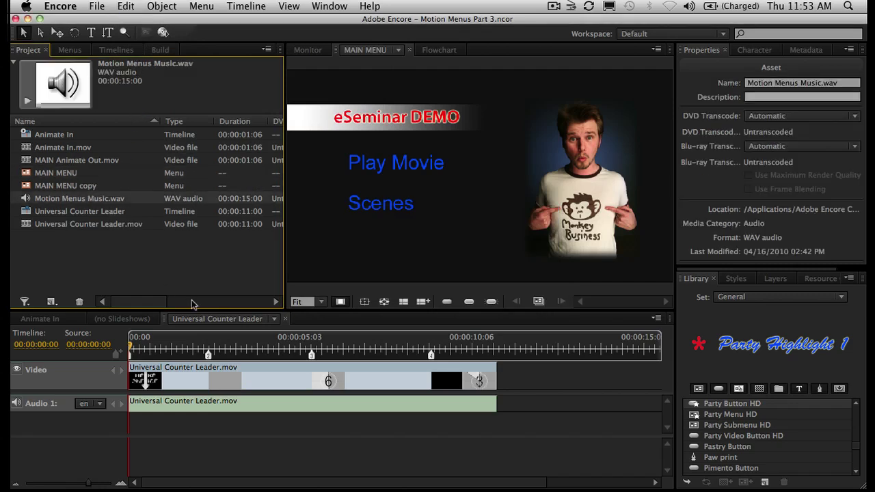
pyautogui.click(93, 190)
pyautogui.rightClick(86, 183)
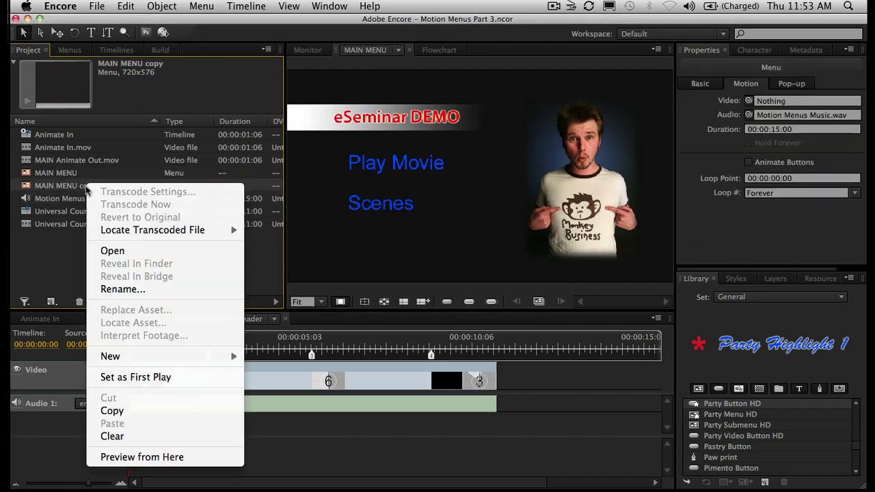
pyautogui.click(130, 287)
pyautogui.write('SC')
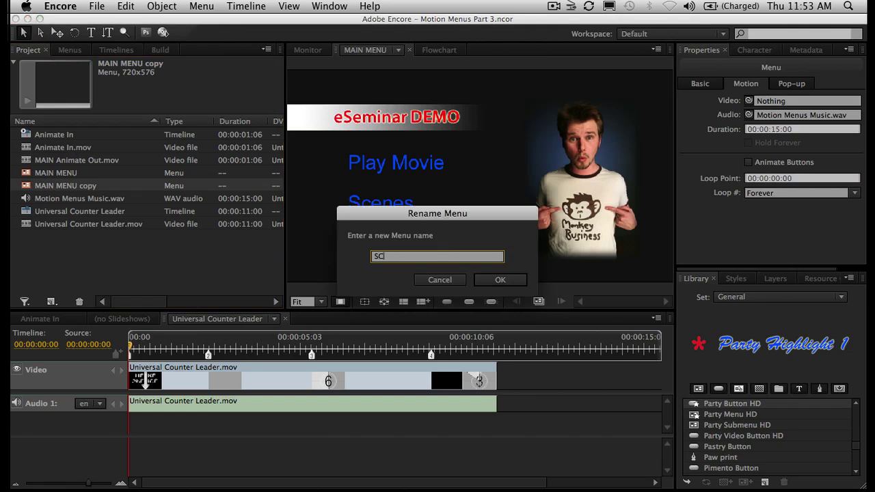
pyautogui.write('ENES MENU')
pyautogui.press('Return')
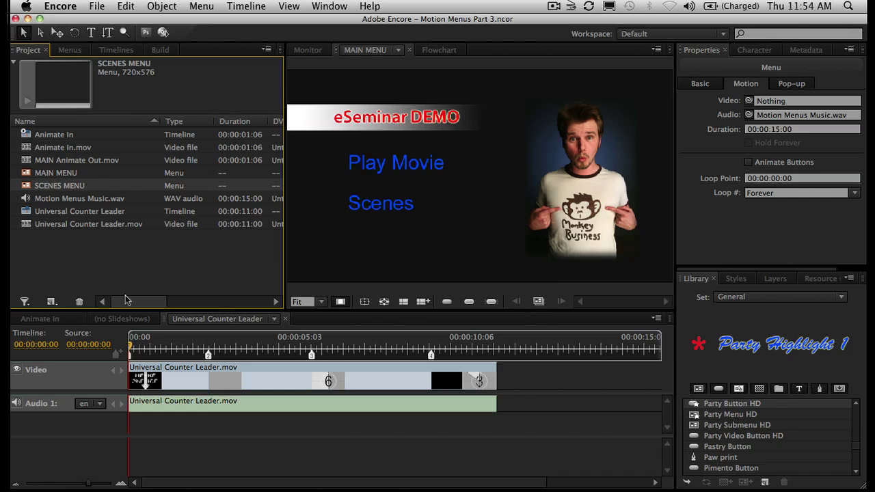
pyautogui.click(119, 272)
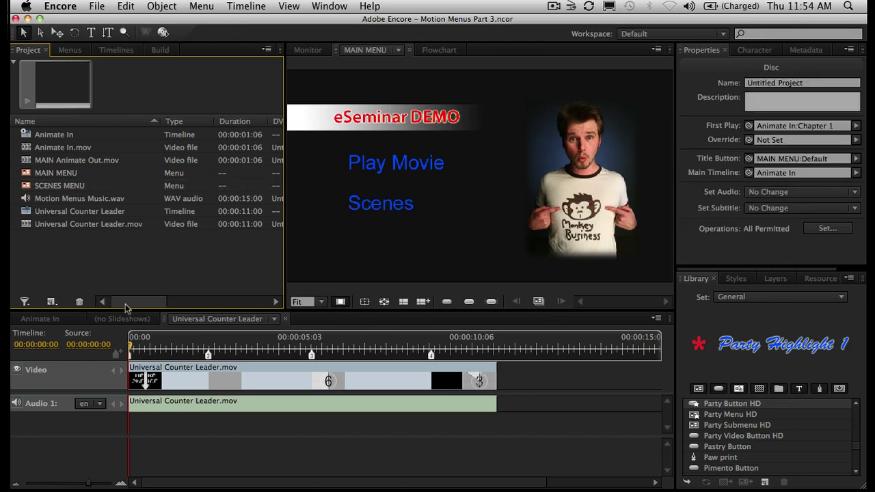
# - Open the SCENES MENU for editing and replace its eSeminar DEMO title text with "Scene Menu"
pyautogui.doubleClick(27, 176)
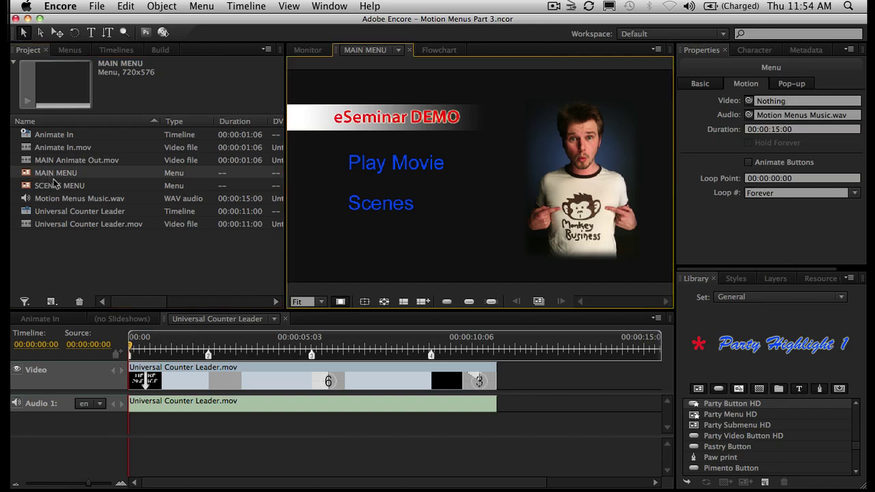
pyautogui.doubleClick(42, 186)
pyautogui.click(48, 174)
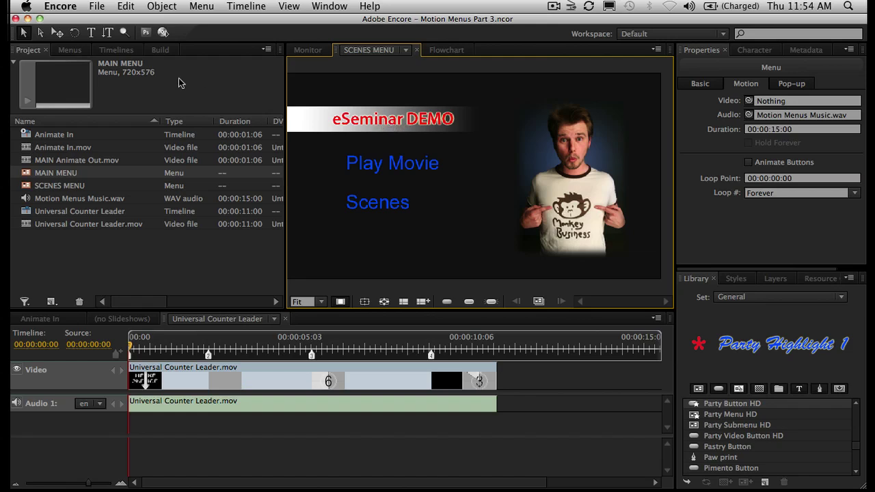
pyautogui.click(91, 32)
pyautogui.click(366, 141)
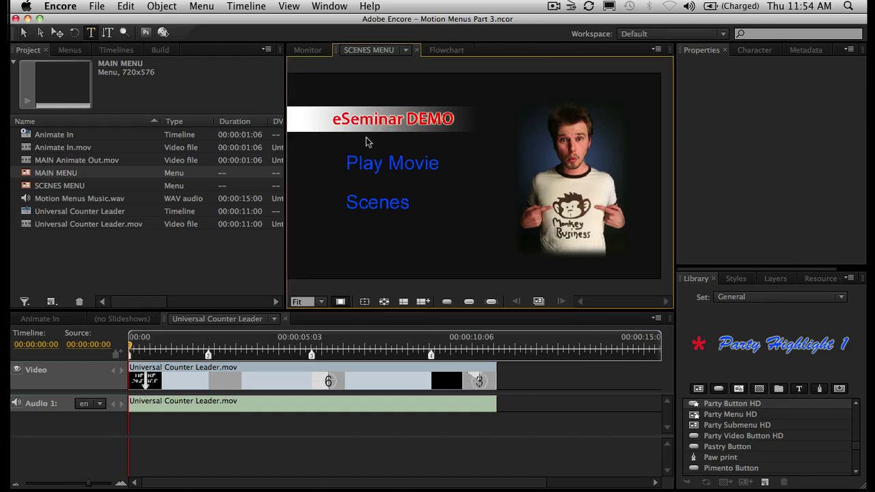
pyautogui.doubleClick(360, 121)
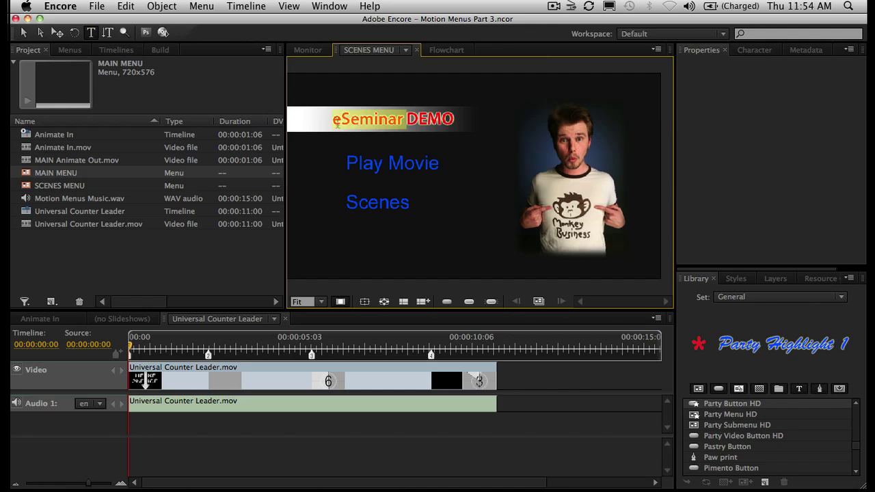
pyautogui.press('BackSpace')
pyautogui.doubleClick(337, 121)
pyautogui.press('BackSpace')
pyautogui.write('Scene Menu')
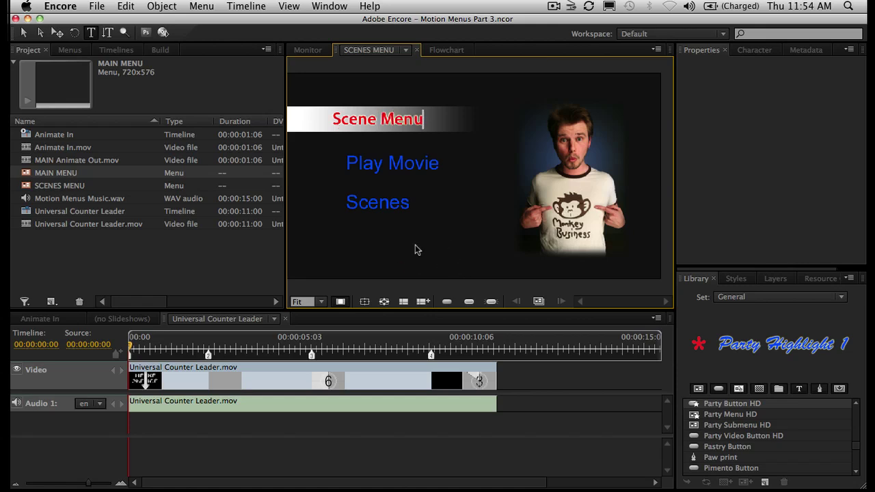
pyautogui.press('Escape')
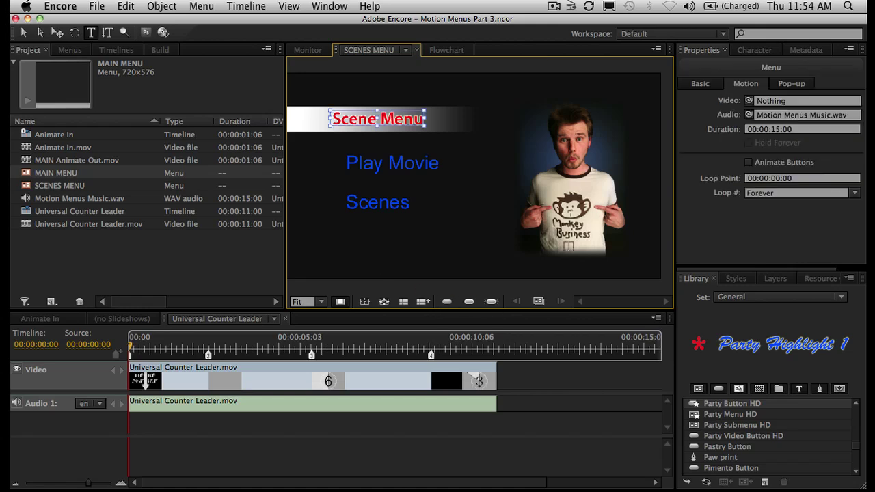
# - Remove the Motion Menus Music.wav audio from the SCENES MENU's motion properties
pyautogui.click(699, 85)
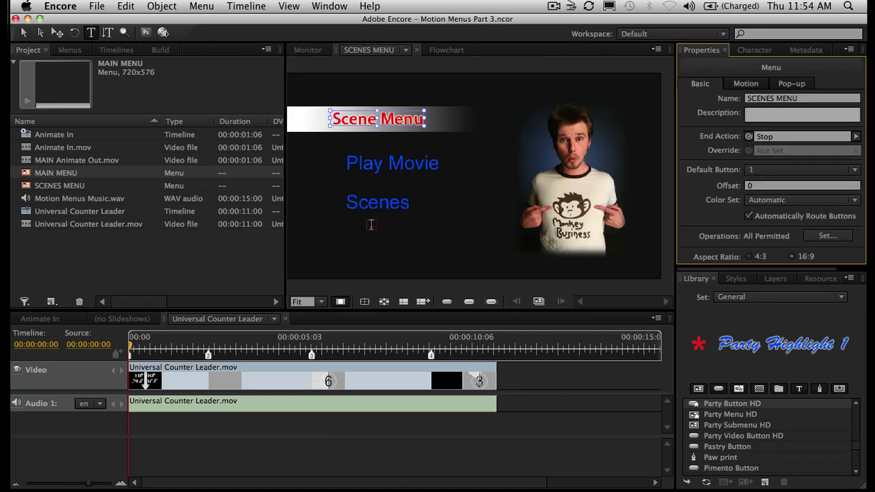
pyautogui.click(23, 33)
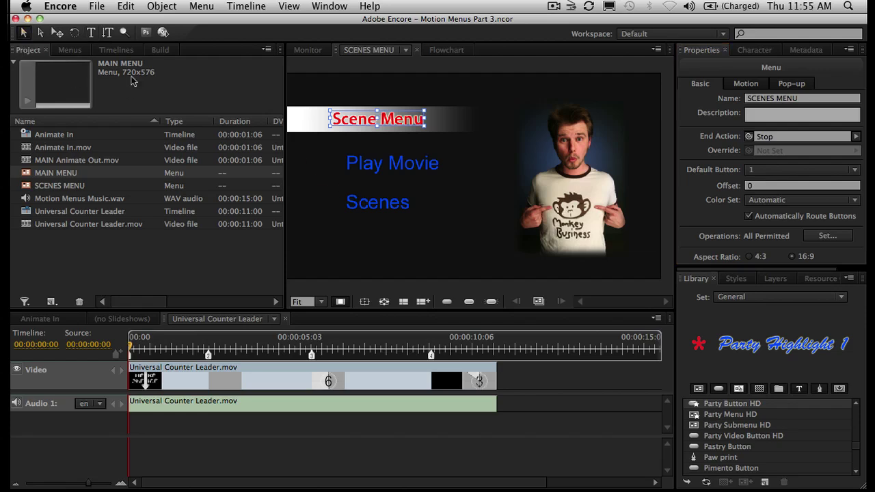
pyautogui.click(495, 109)
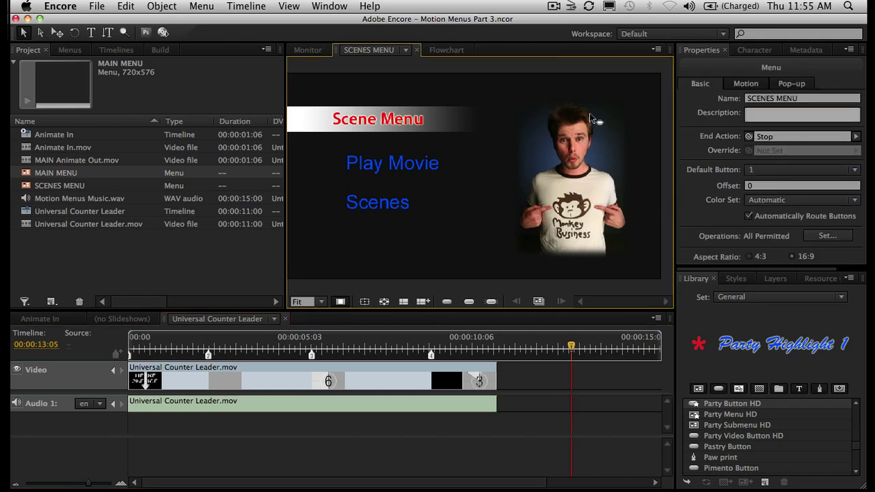
pyautogui.click(745, 84)
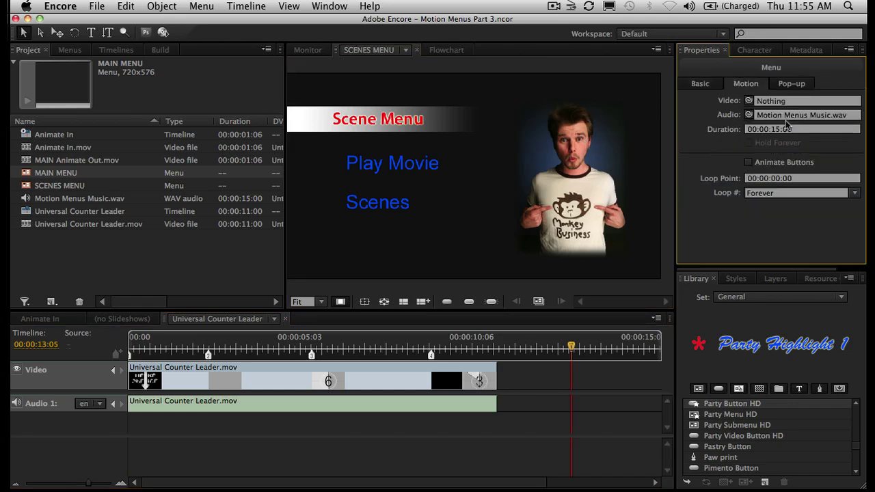
pyautogui.rightClick(825, 117)
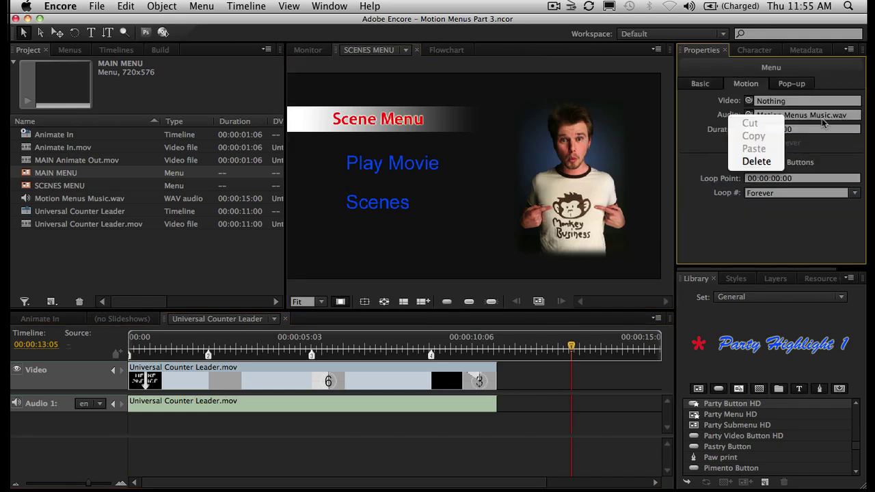
pyautogui.click(770, 165)
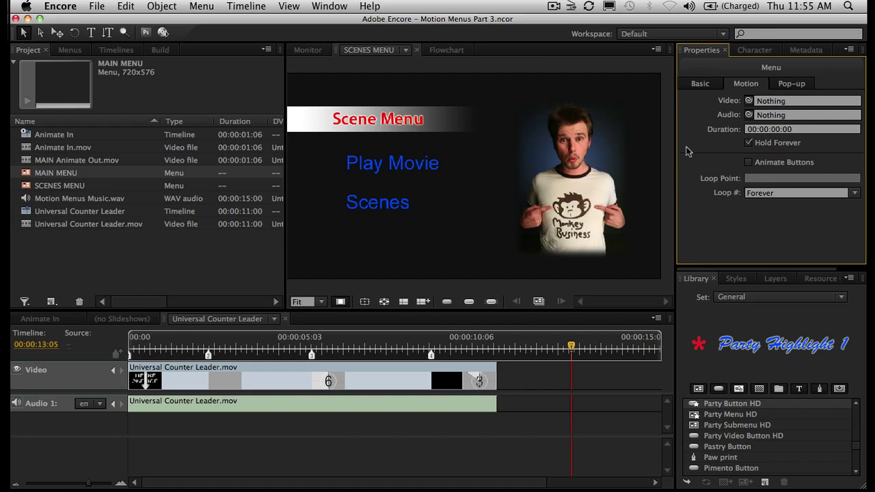
# - Move the Play Movie and Scenes buttons together upward, closer to the Scene Menu title
pyautogui.click(368, 243)
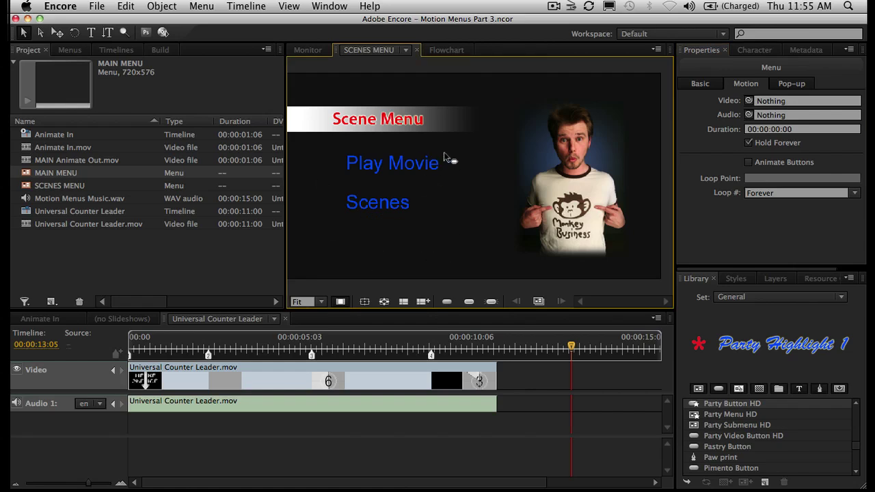
pyautogui.click(23, 33)
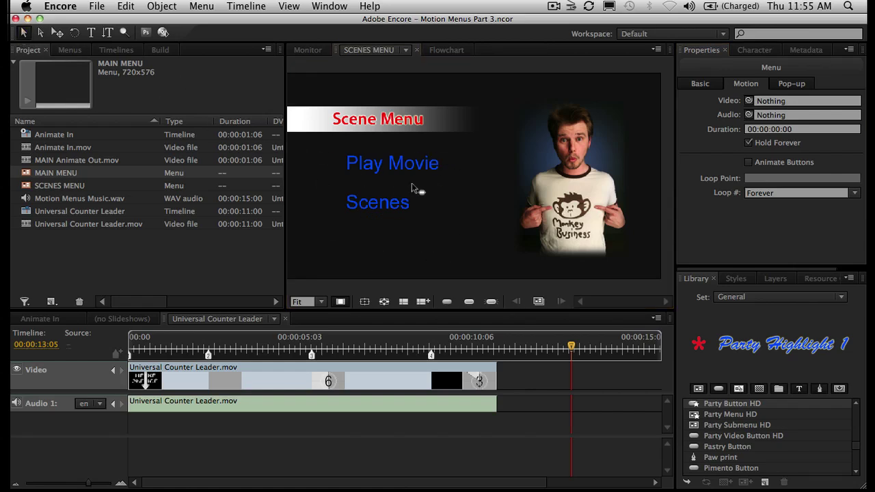
pyautogui.moveTo(394, 146); pyautogui.dragTo(373, 229)
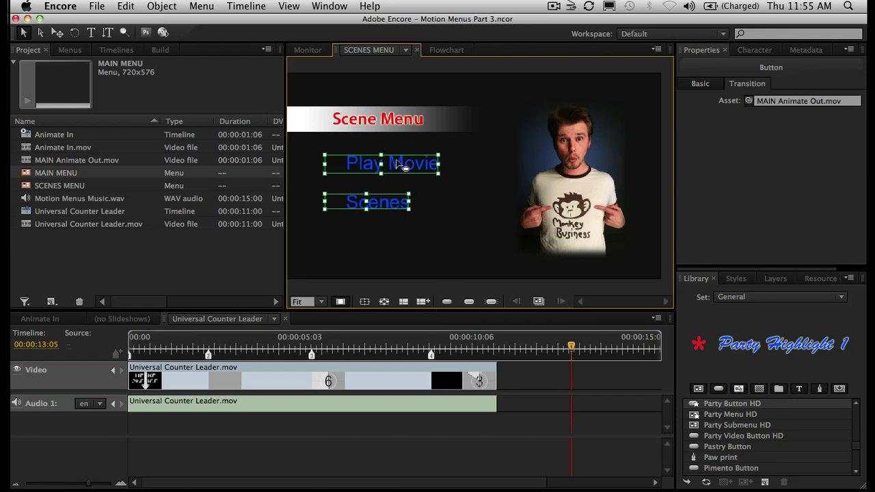
pyautogui.press('Up')
pyautogui.press('Up')
pyautogui.press('Up')
pyautogui.press('Up')
pyautogui.press('Up')
pyautogui.press('Up')
pyautogui.press('Up')
pyautogui.press('Up')
pyautogui.press('Up')
pyautogui.press('Up')
pyautogui.press('Up')
pyautogui.press('Up')
pyautogui.press('Up')
pyautogui.press('Up')
pyautogui.press('Up')
pyautogui.press('Up')
pyautogui.press('Up')
pyautogui.press('Up')
pyautogui.press('Up')
pyautogui.press('Up')
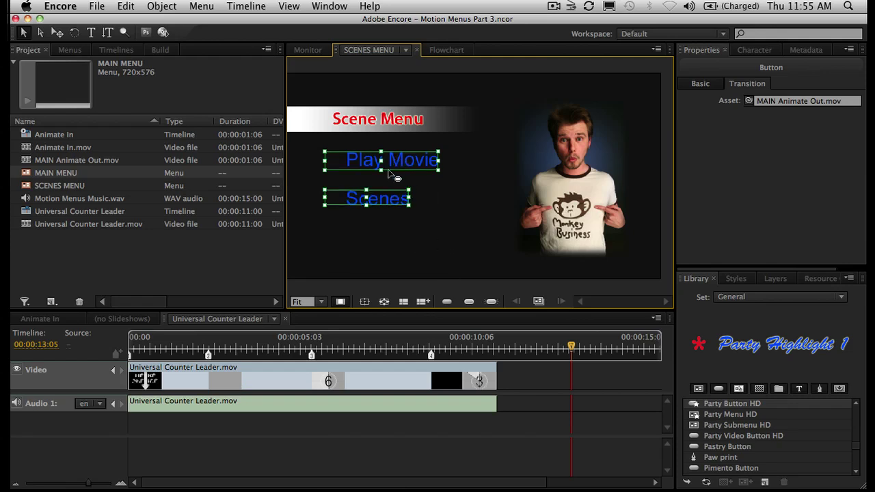
# - Move the Scenes button up so it sits close beneath the Play Movie button
pyautogui.click(403, 244)
pyautogui.click(373, 191)
pyautogui.press('Up')
pyautogui.press('Up')
pyautogui.press('Up')
pyautogui.press('Up')
pyautogui.press('Up')
pyautogui.press('Up')
pyautogui.press('Up')
pyautogui.press('Up')
pyautogui.press('Up')
pyautogui.press('Up')
pyautogui.press('Up')
pyautogui.press('Up')
pyautogui.press('Up')
pyautogui.press('Up')
pyautogui.press('Up')
pyautogui.press('Up')
pyautogui.press('Up')
pyautogui.press('Up')
pyautogui.press('Up')
pyautogui.press('Up')
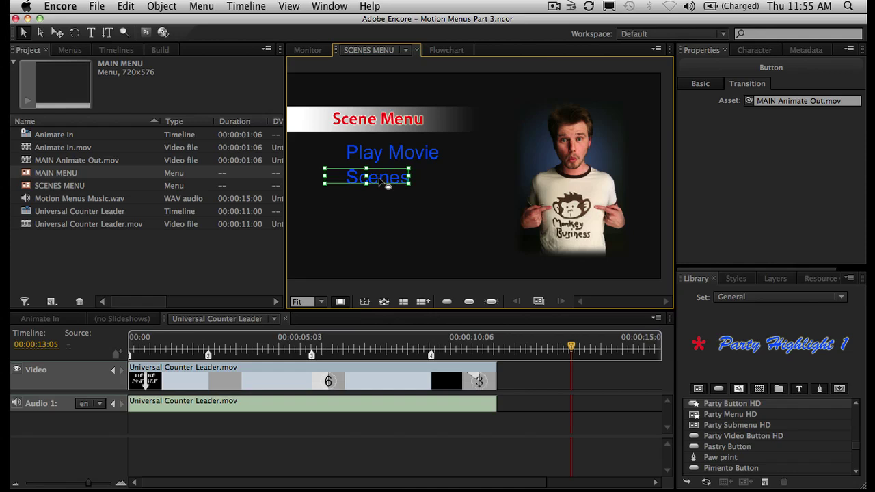
# - Rename the Play Movie button in the SCENES MENU as Scene 01
pyautogui.click(393, 158)
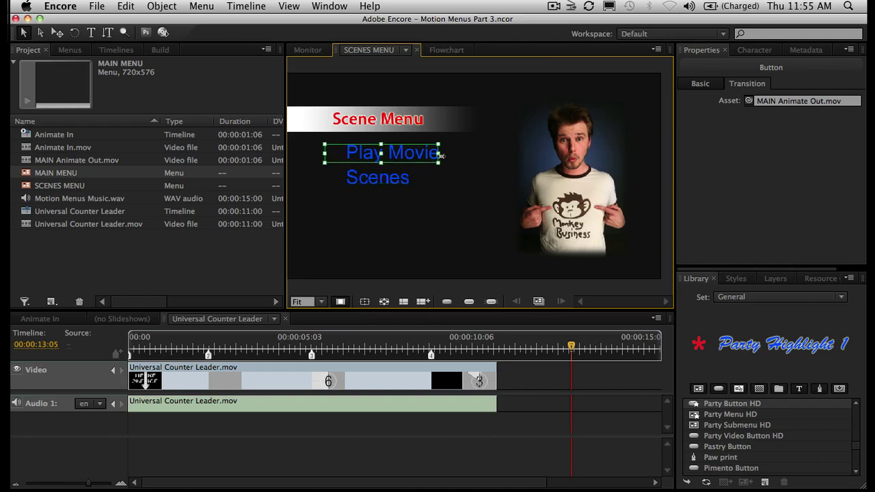
pyautogui.click(701, 84)
pyautogui.click(725, 101)
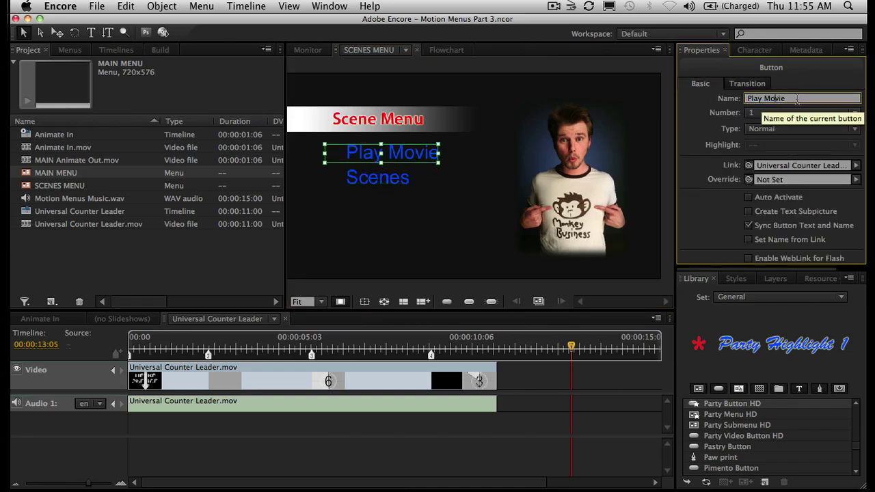
pyautogui.write('Scene 01')
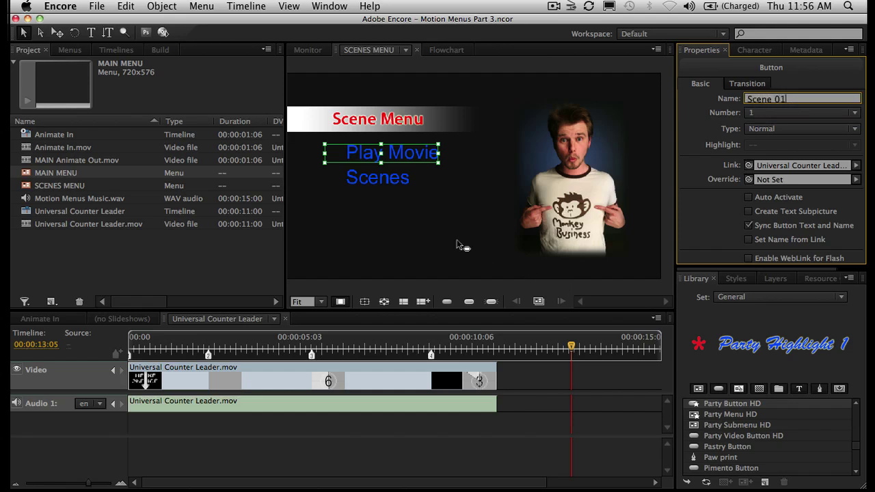
pyautogui.click(481, 239)
# - Rename the Scenes button in the SCENES MENU as Scene 02
pyautogui.click(395, 181)
pyautogui.click(764, 99)
pyautogui.press('BackSpace')
pyautogui.write('0')
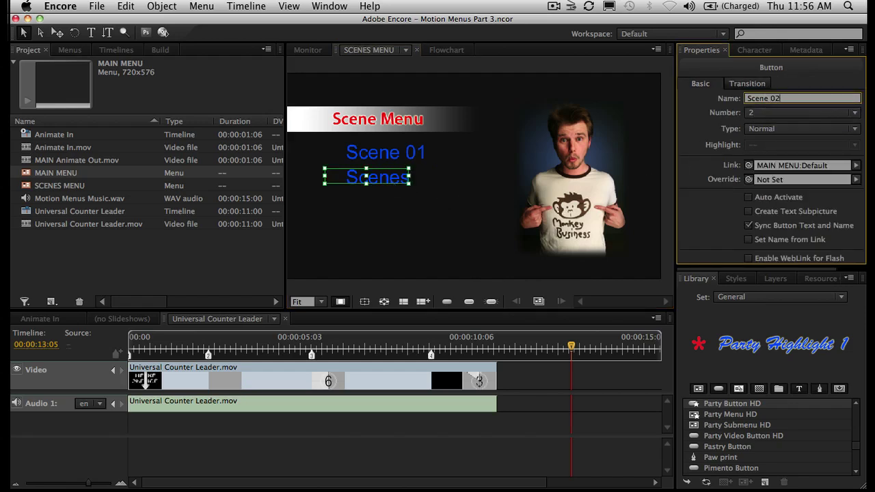
pyautogui.write('2')
pyautogui.press('Return')
pyautogui.click(370, 252)
# - Place a copy of the Scene 02 button directly below the original, matching the spacing of the buttons above
pyautogui.click(401, 184)
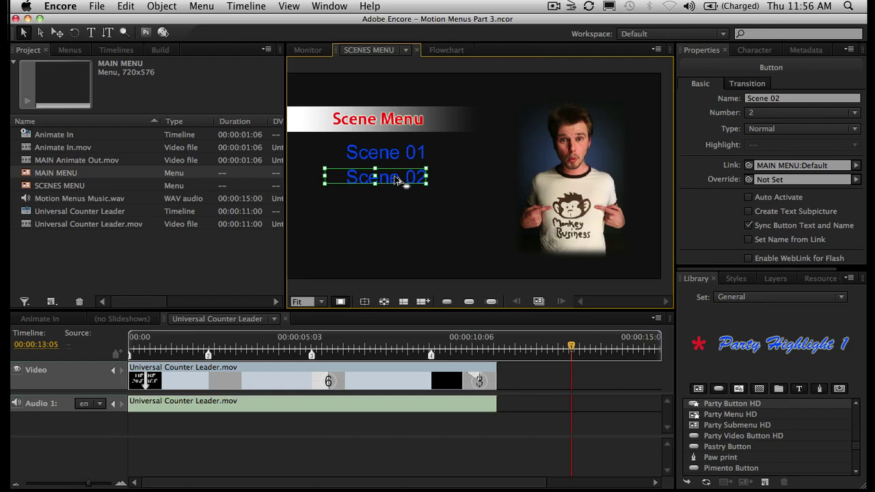
pyautogui.moveTo(395, 197)
pyautogui.mouseDown()
pyautogui.moveTo(397, 223)
pyautogui.moveTo(393, 209)
pyautogui.moveTo(404, 212)
pyautogui.moveTo(396, 219)
pyautogui.moveTo(397, 204)
pyautogui.moveTo(398, 230)
pyautogui.moveTo(396, 201)
pyautogui.mouseUp()
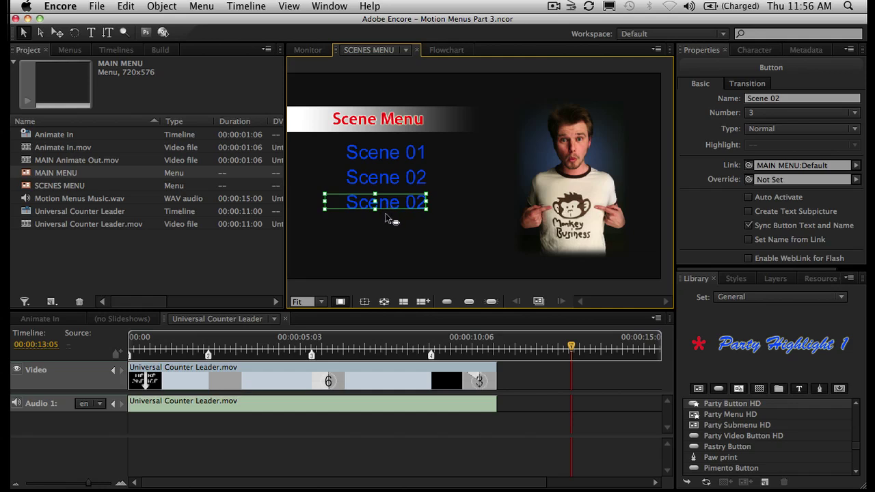
# - Duplicate the lowest Scene 02 button and place the copy beneath it as a fourth button
pyautogui.click(126, 6)
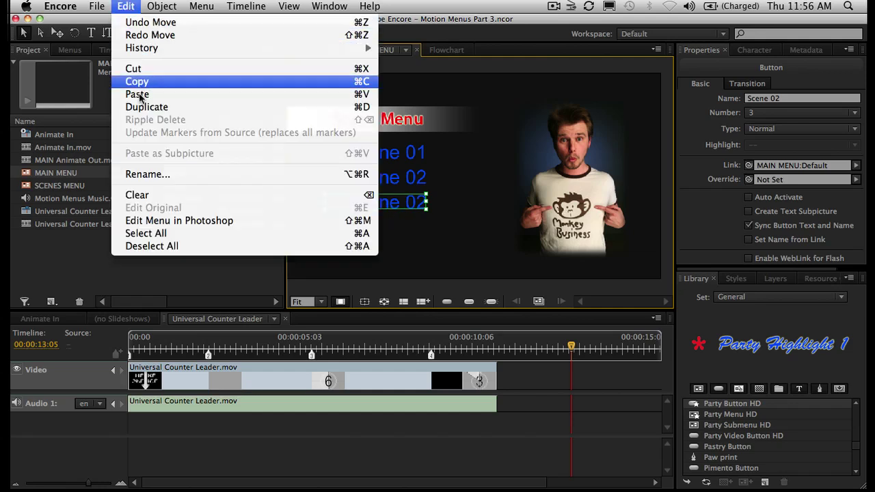
pyautogui.click(139, 107)
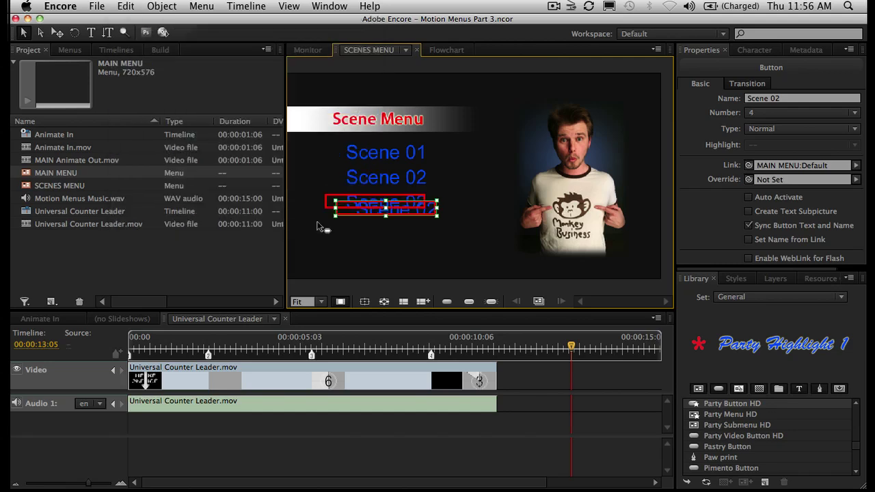
pyautogui.click(383, 243)
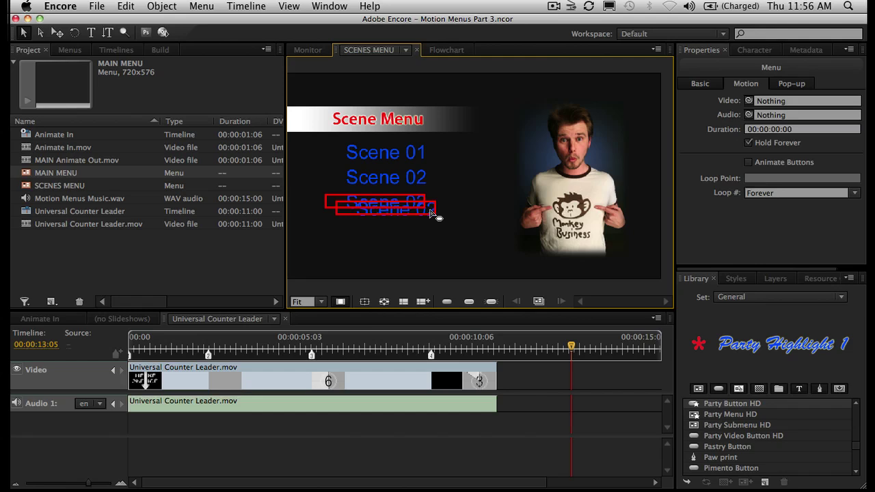
pyautogui.click(432, 215)
# - Align all four scene buttons to the left with Relative to Safe Area turned off, and check them against the safe area guides
pyautogui.moveTo(428, 218); pyautogui.dragTo(367, 155)
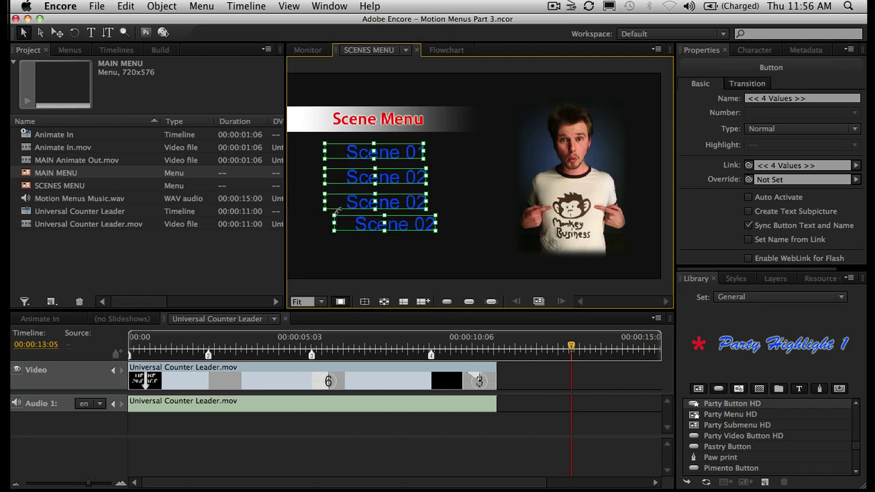
pyautogui.rightClick(369, 151)
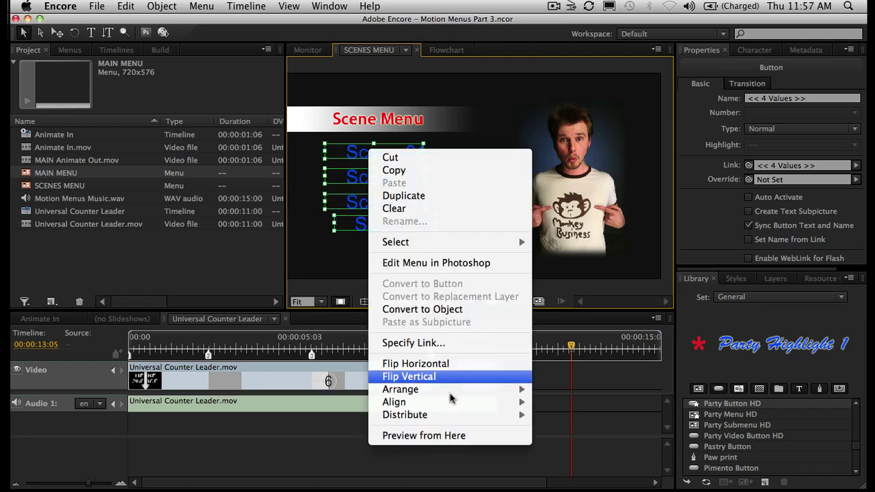
pyautogui.moveTo(450, 405)
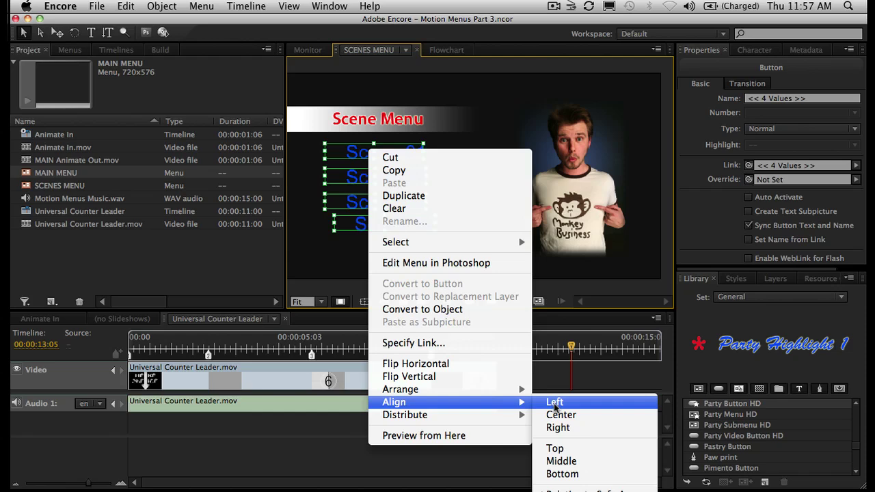
pyautogui.click(591, 490)
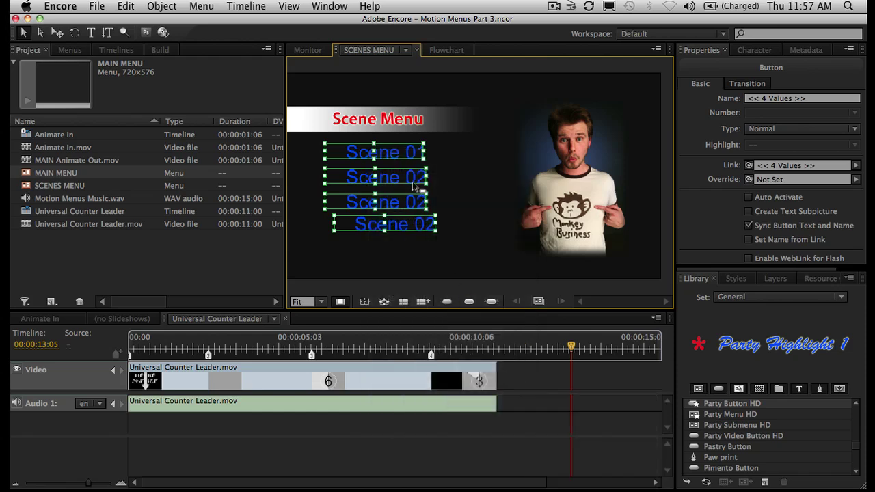
pyautogui.rightClick(366, 151)
pyautogui.moveTo(418, 405)
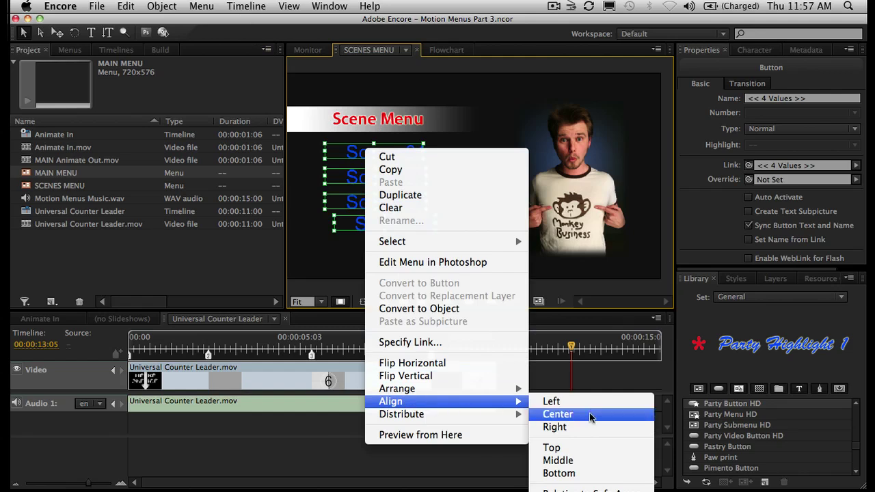
pyautogui.click(573, 402)
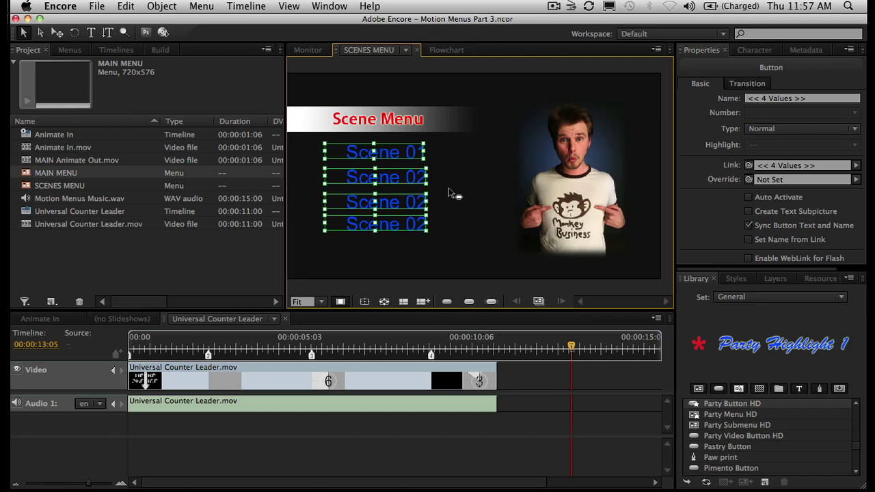
pyautogui.click(364, 301)
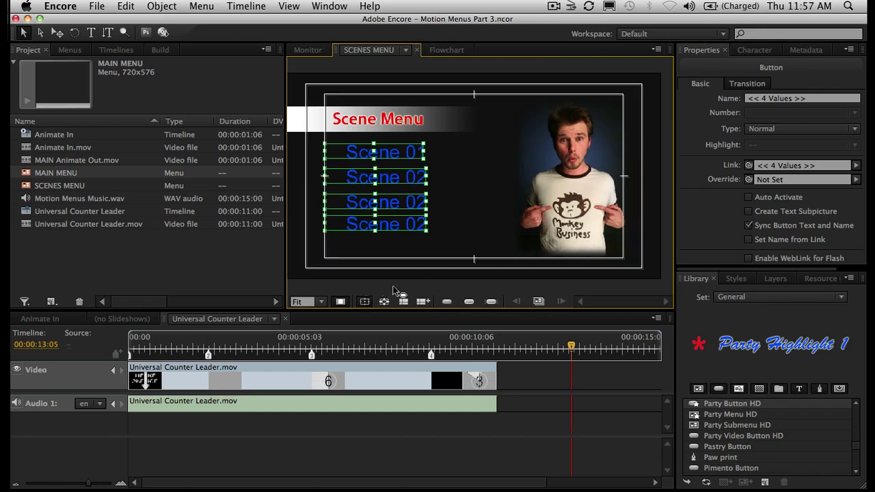
pyautogui.click(364, 301)
# - Rename the third button in the SCENES MENU as Scene 03
pyautogui.click(387, 203)
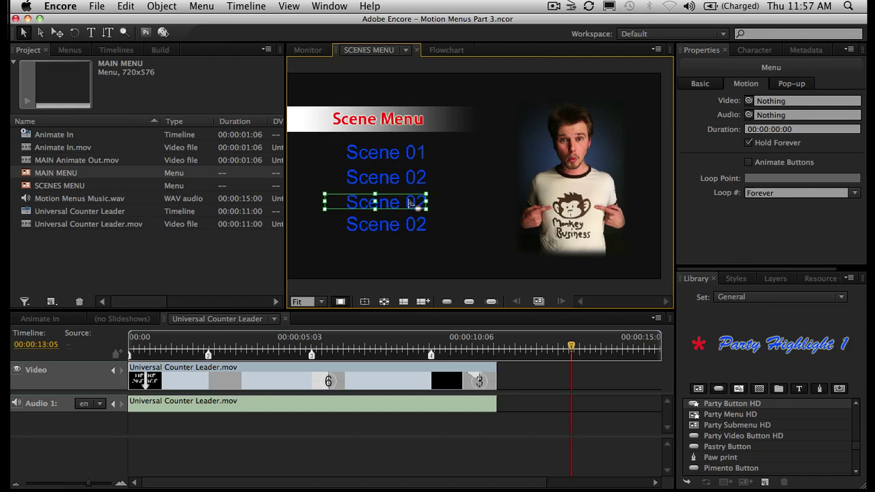
pyautogui.click(745, 98)
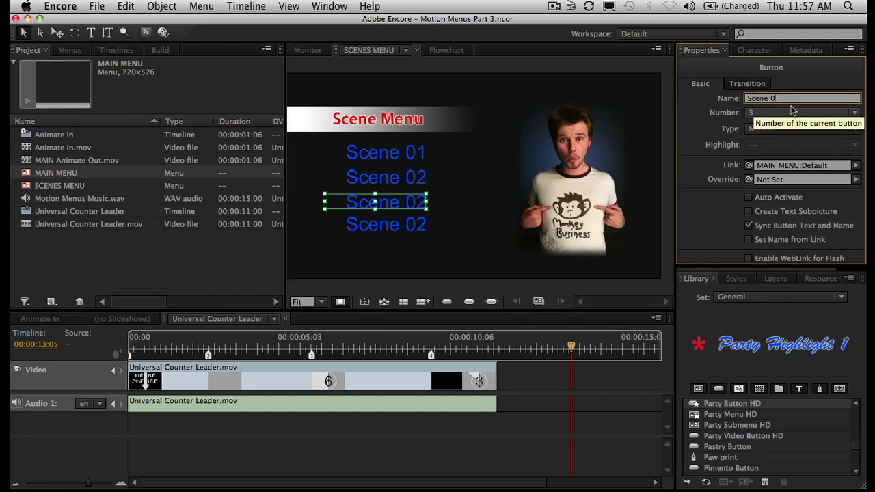
pyautogui.write('3')
pyautogui.press('Tab')
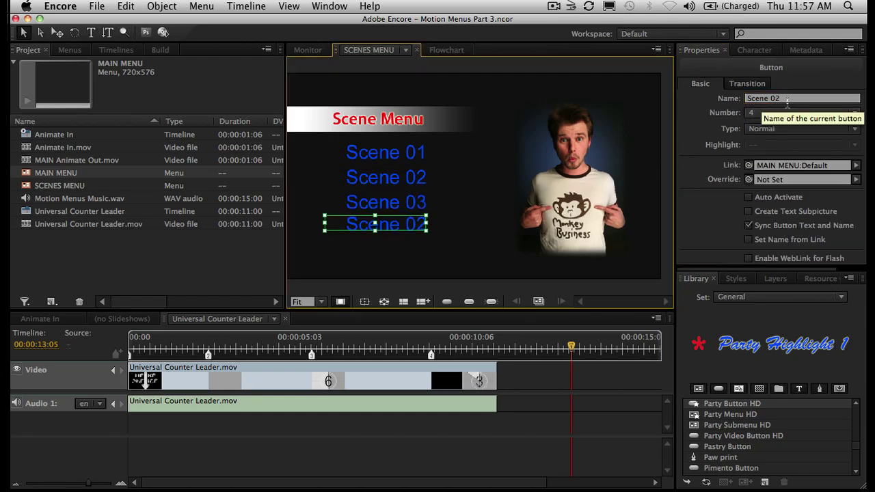
# - Rename the fourth button in the SCENES MENU as Scene 04
pyautogui.press('BackSpace')
pyautogui.write('4')
pyautogui.click(443, 281)
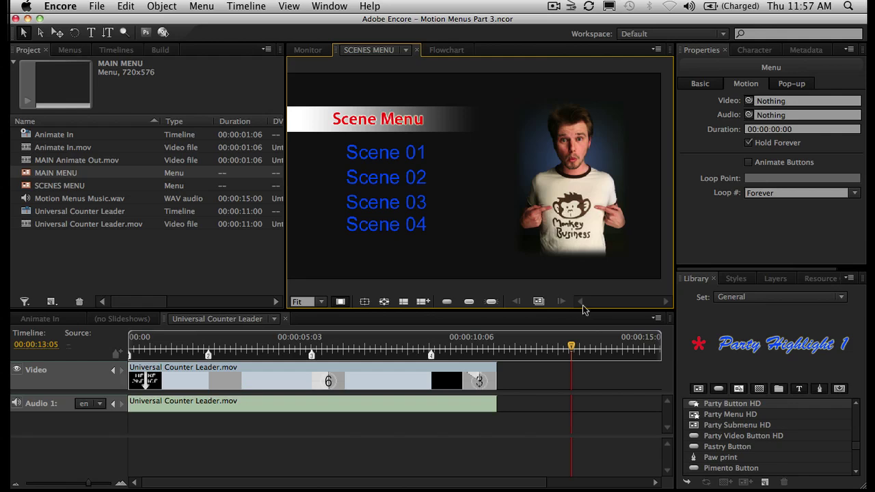
pyautogui.click(399, 228)
pyautogui.click(471, 197)
# - Place a copy of the gradient title banner in the menu's lower-right corner and mirror it horizontally
pyautogui.click(41, 34)
pyautogui.click(327, 118)
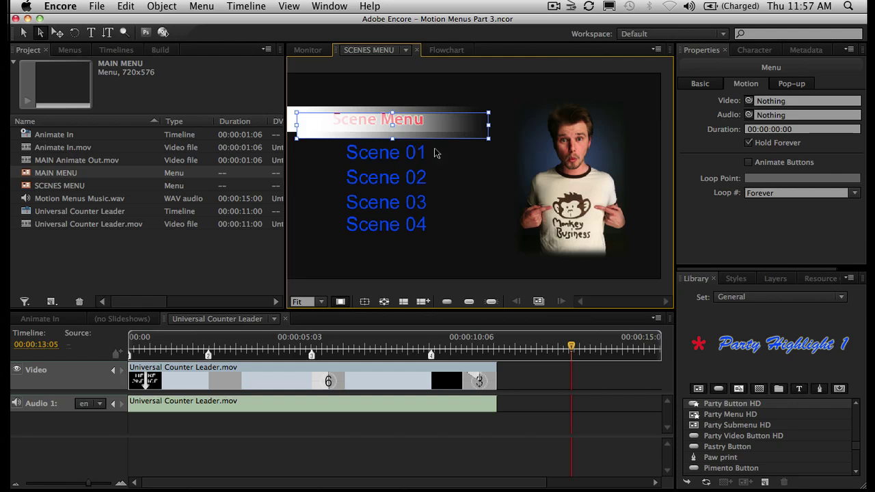
pyautogui.moveTo(453, 130); pyautogui.dragTo(628, 267)
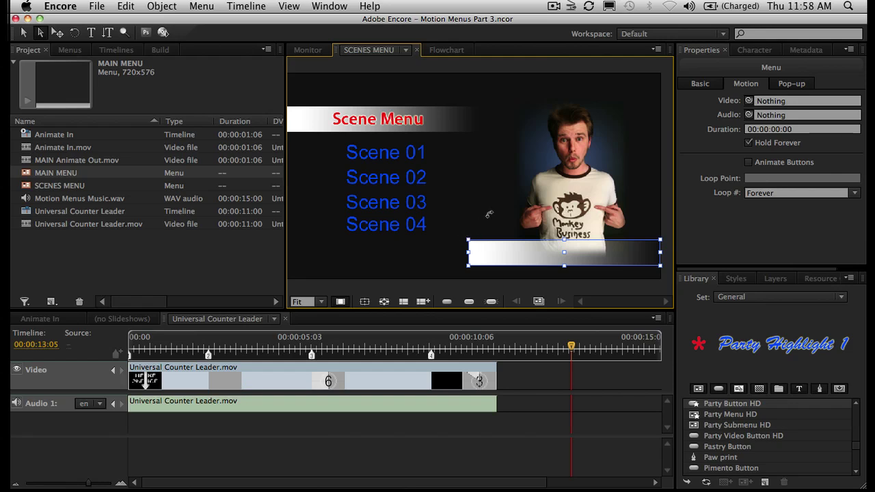
pyautogui.moveTo(489, 214); pyautogui.dragTo(601, 267)
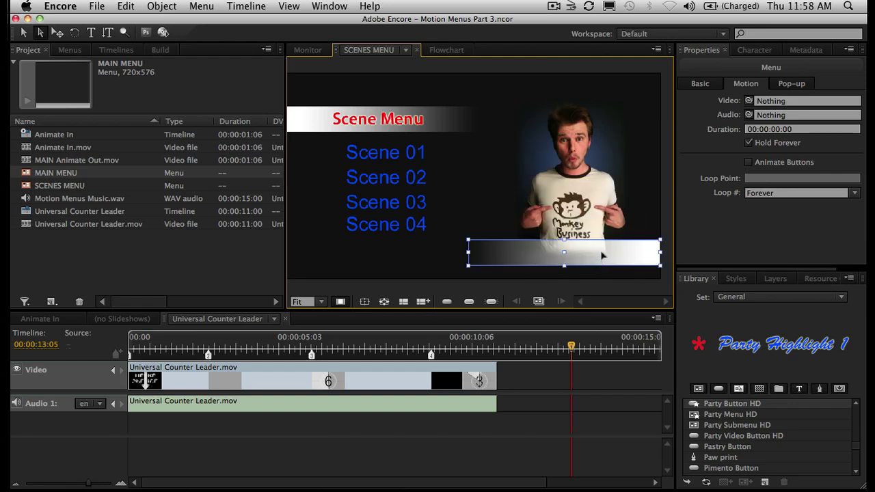
# - Copy the Scene Menu title onto the lower banner and nudge it into place using the safe area guides
pyautogui.click(389, 124)
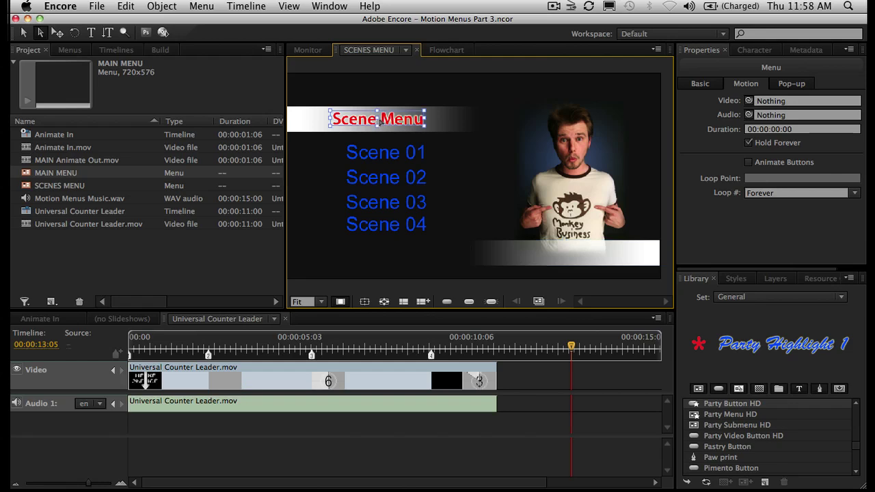
pyautogui.moveTo(356, 129); pyautogui.dragTo(555, 256)
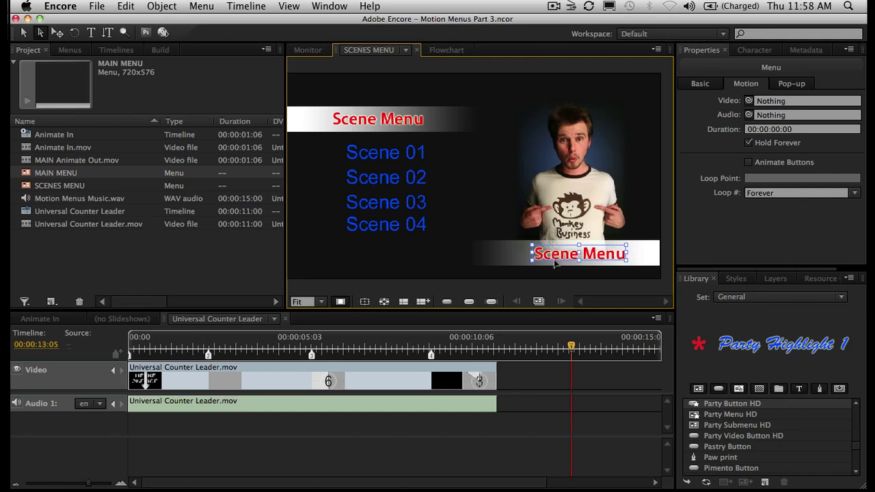
pyautogui.click(364, 301)
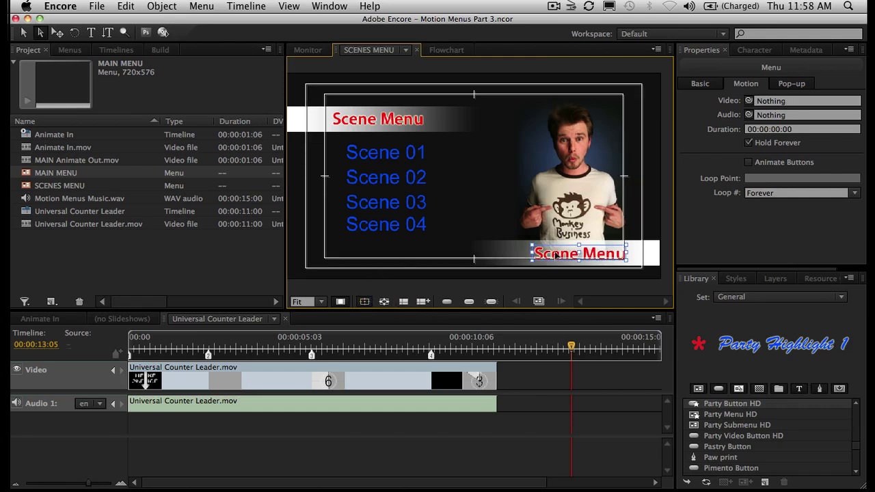
pyautogui.press('Left')
pyautogui.press('Left')
pyautogui.press('Left')
pyautogui.press('Up')
pyautogui.press('Up')
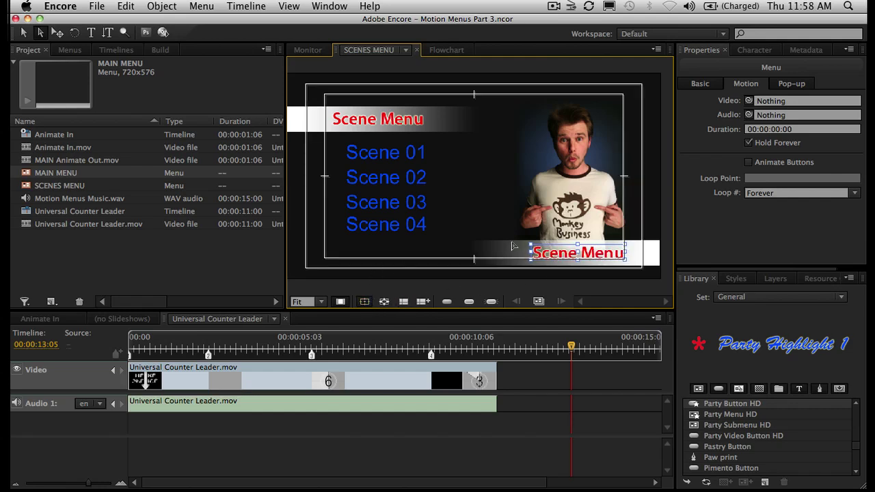
# - Nudge the lower gradient banner slightly upward behind its copied title
pyautogui.click(519, 245)
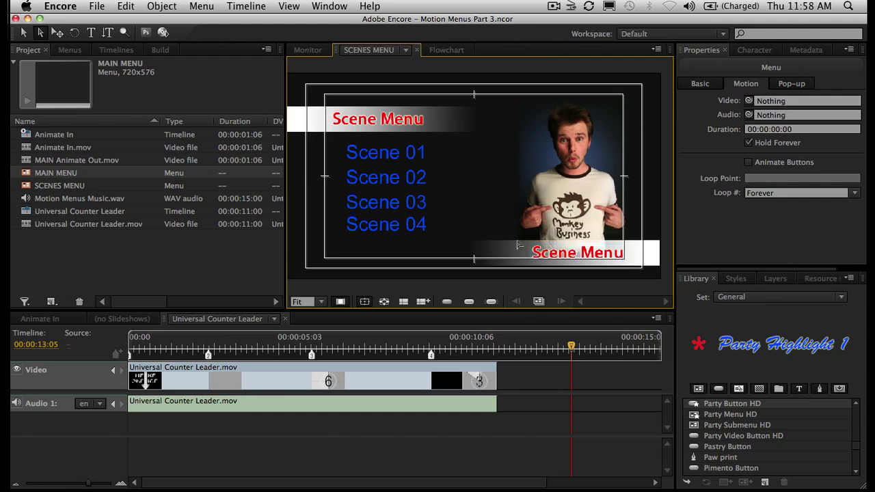
pyautogui.click(643, 252)
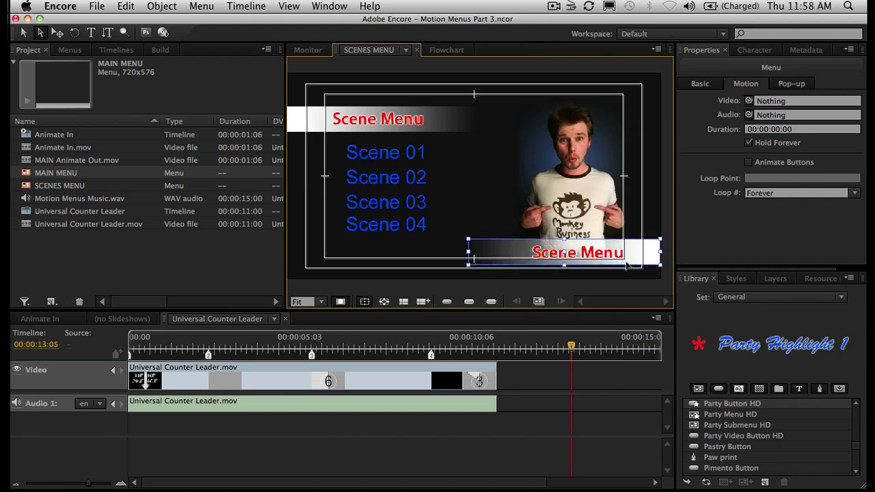
pyautogui.click(504, 229)
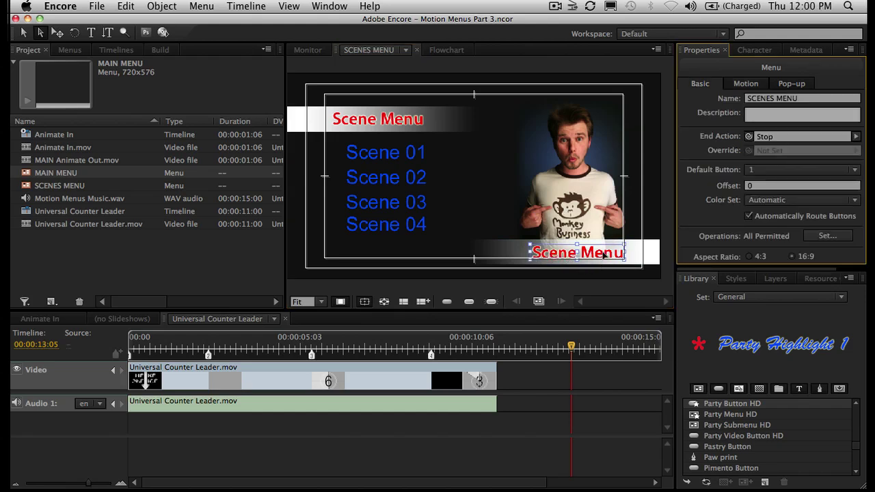
# - Change the title text on the lower banner to Main Menu
pyautogui.click(91, 32)
pyautogui.click(558, 253)
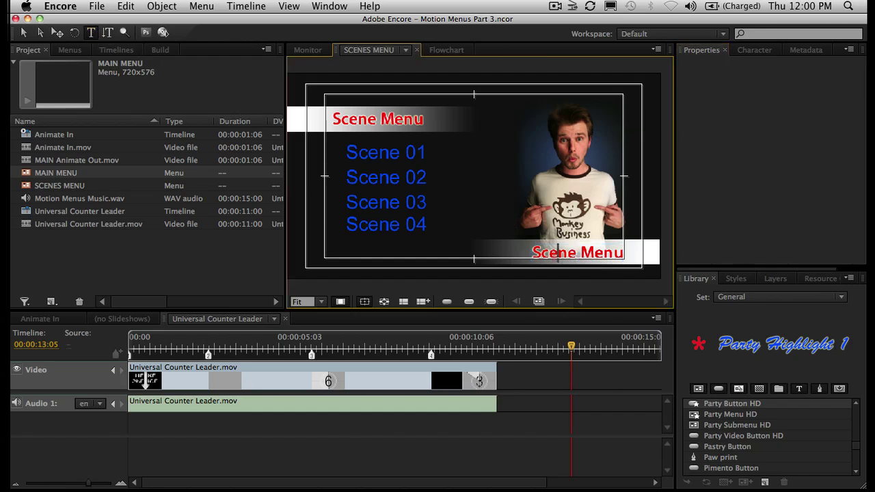
pyautogui.moveTo(533, 253); pyautogui.dragTo(623, 253)
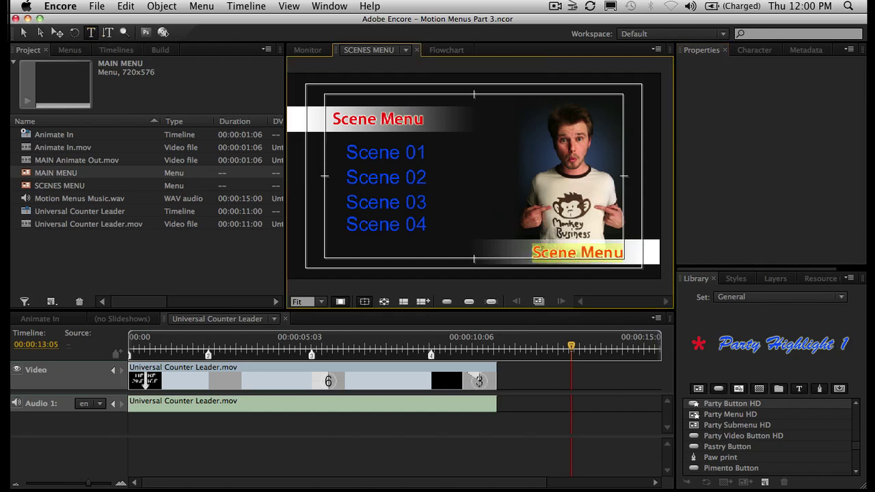
pyautogui.press('BackSpace')
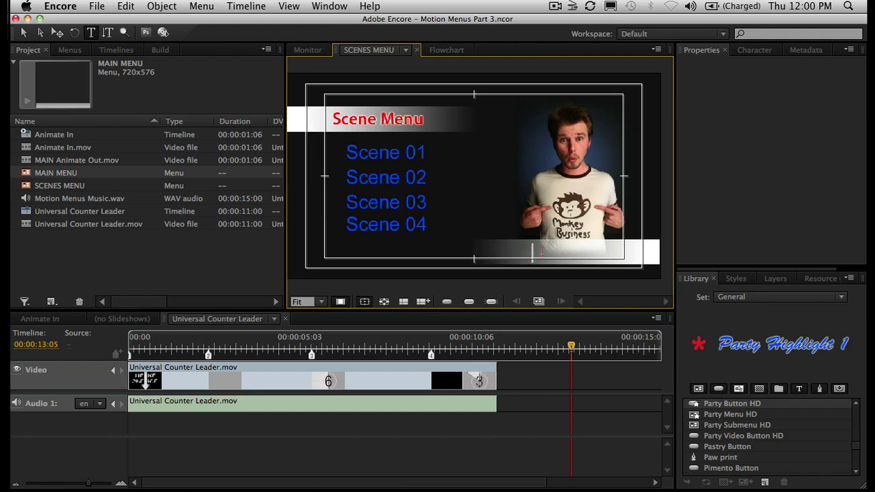
pyautogui.write('Main Menu')
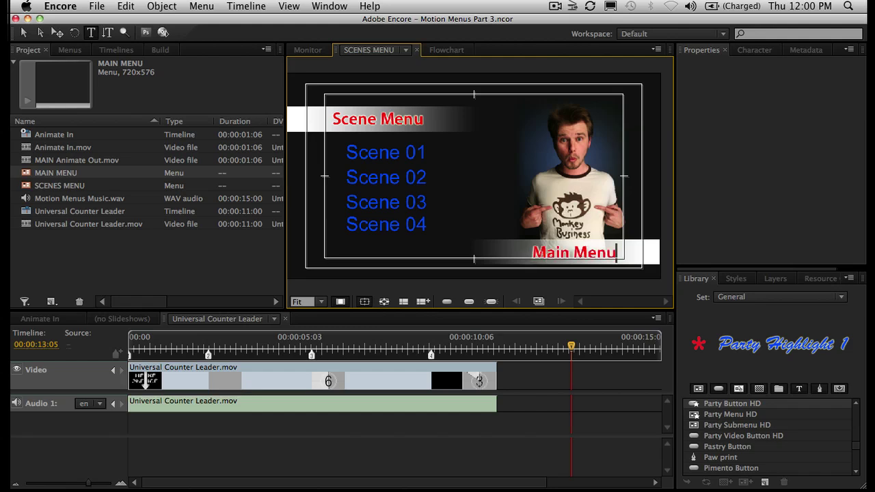
pyautogui.click(528, 272)
# - Nudge the Main Menu text right to the edge of the title safe area and slightly up on its banner
pyautogui.press('v')
pyautogui.click(555, 256)
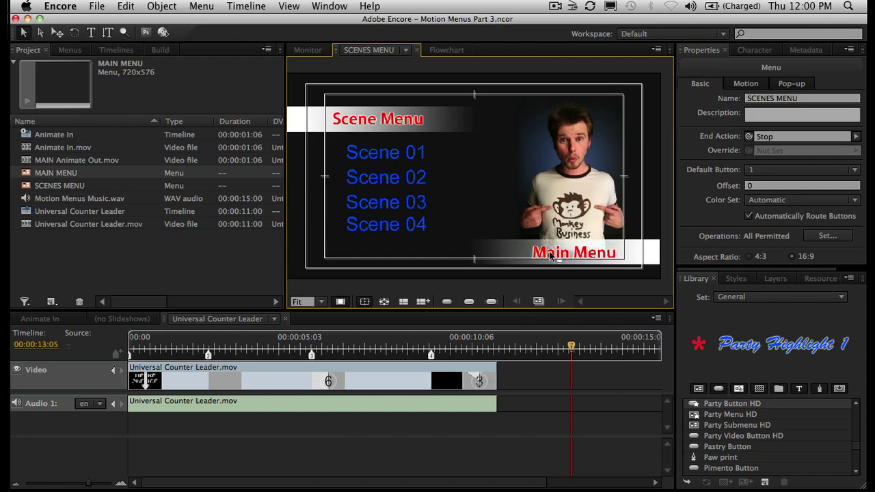
pyautogui.press('a')
pyautogui.click(554, 255)
pyautogui.press('Right')
pyautogui.press('Right')
pyautogui.press('Right')
pyautogui.press('Right')
pyautogui.press('Right')
pyautogui.press('Right')
pyautogui.press('Right')
pyautogui.press('Right')
pyautogui.press('Right')
pyautogui.press('Right')
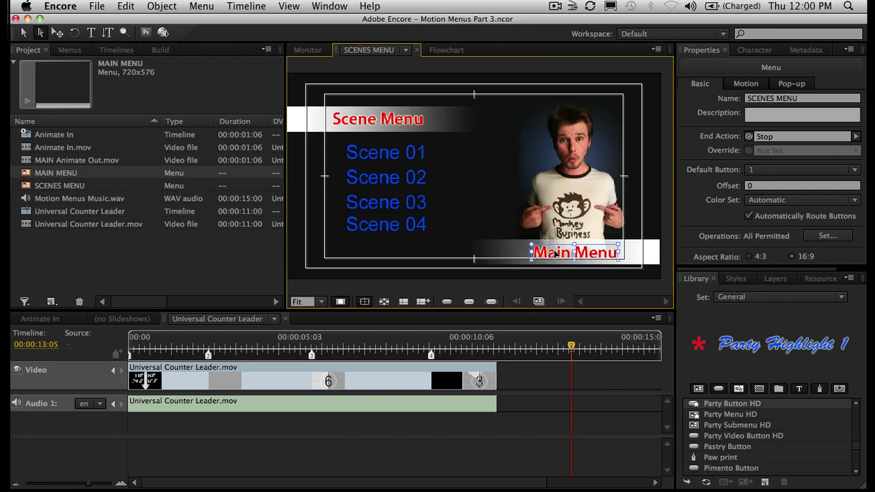
pyautogui.press('Right')
pyautogui.press('Right')
pyautogui.press('Right')
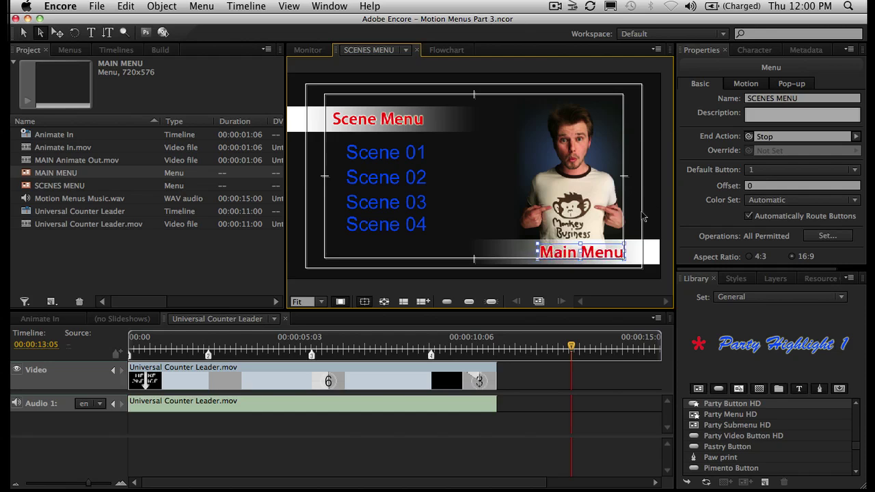
pyautogui.press('Up')
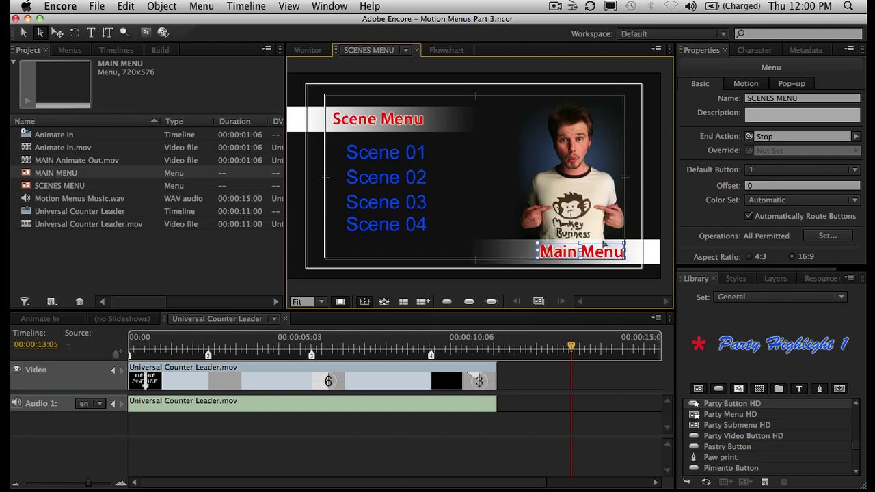
pyautogui.rightClick(562, 255)
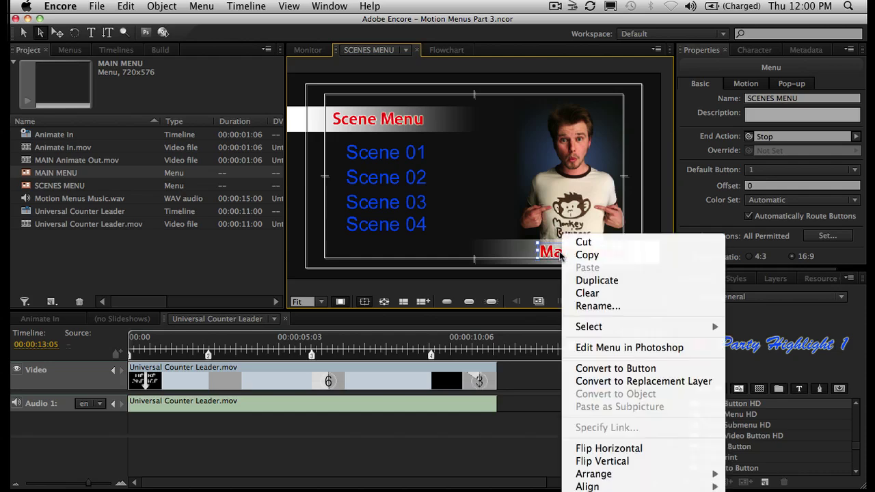
pyautogui.moveTo(593, 488)
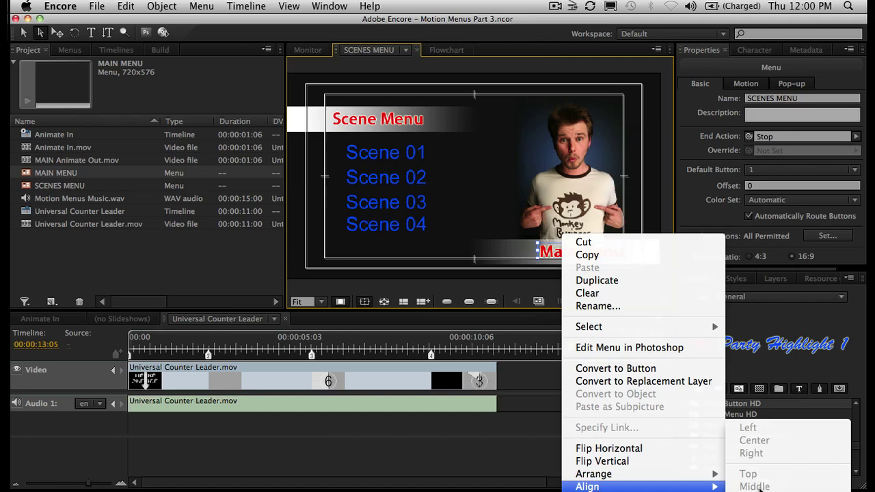
pyautogui.press('Escape')
# - Align the Main Menu text to the right and bottom relative to the safe areas, and deselect it
pyautogui.rightClick(572, 256)
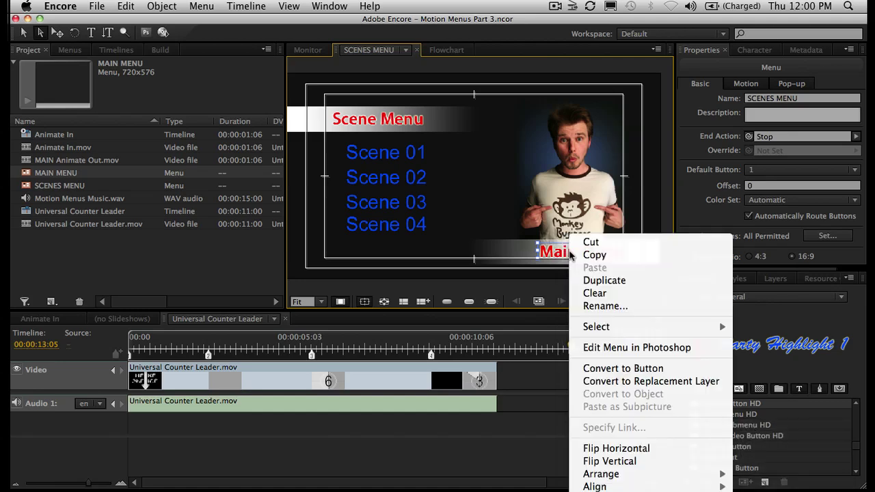
pyautogui.moveTo(656, 487)
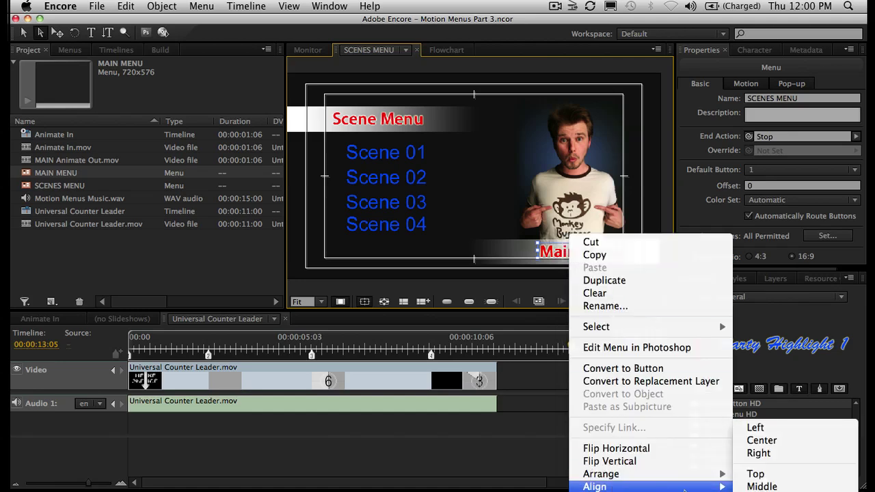
pyautogui.click(759, 454)
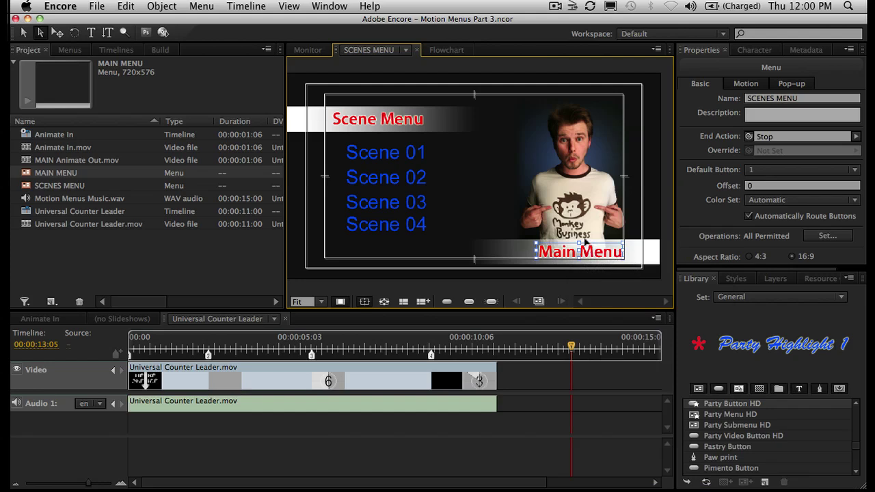
pyautogui.moveTo(593, 252); pyautogui.dragTo(592, 233)
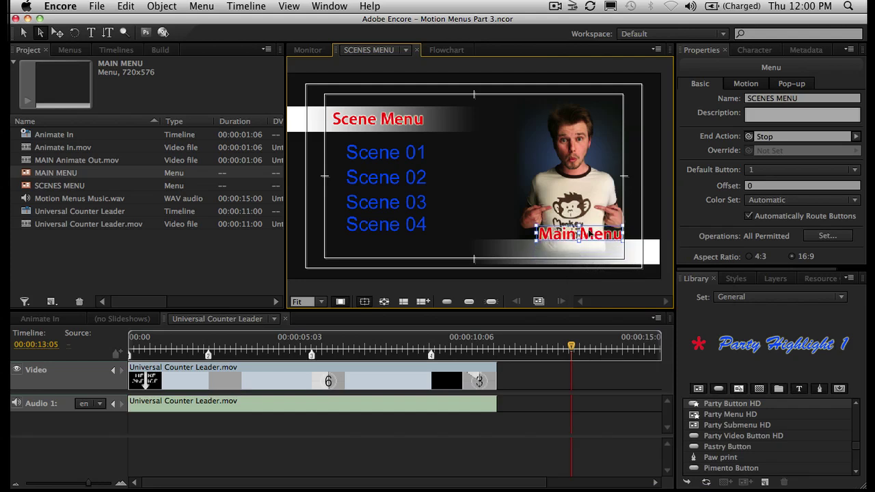
pyautogui.click(202, 6)
pyautogui.moveTo(166, 7)
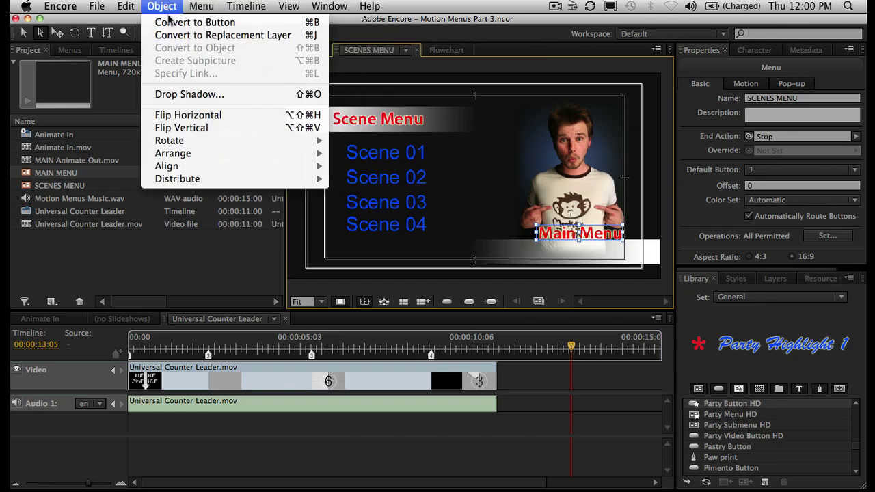
pyautogui.moveTo(318, 172)
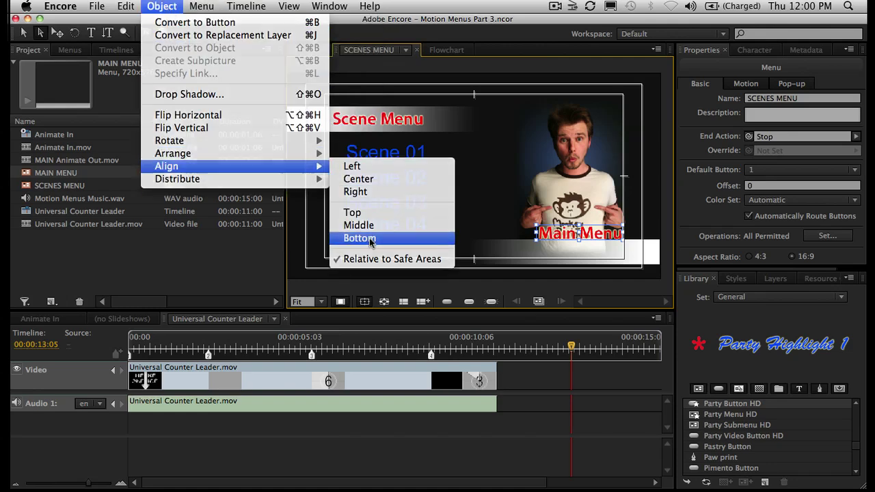
pyautogui.click(369, 238)
pyautogui.click(649, 217)
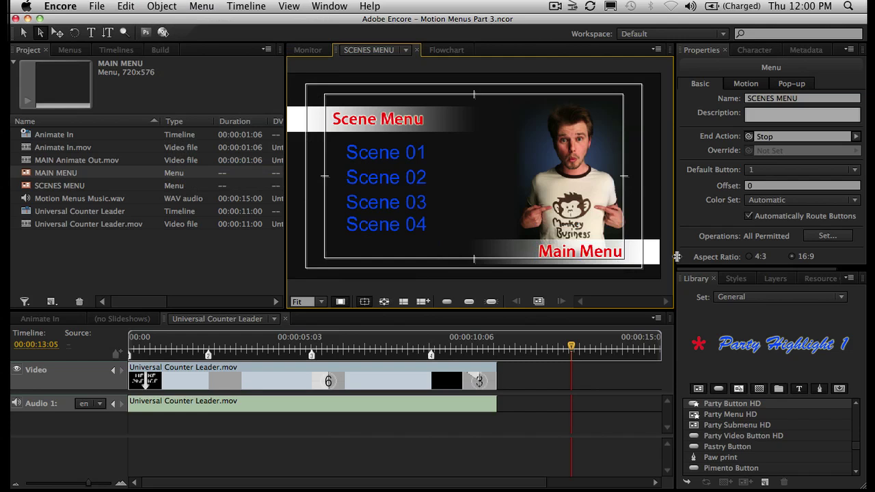
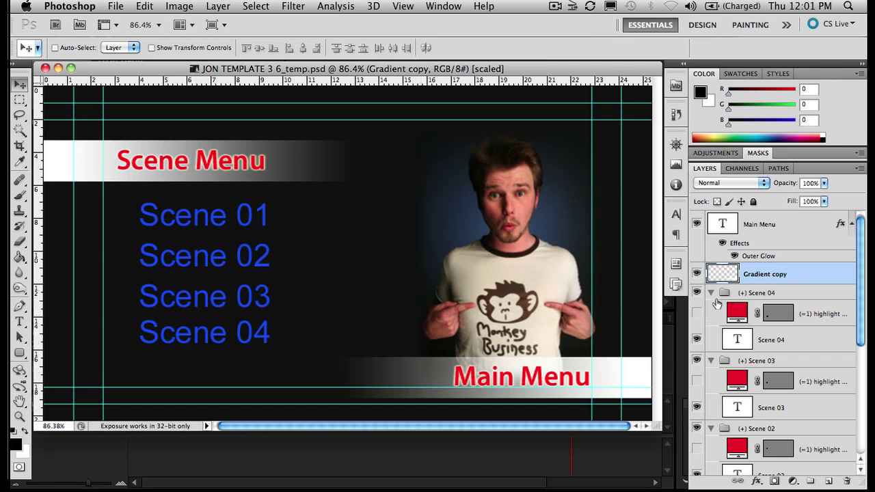
# - In Photoshop, group the Main Menu text and Gradient copy layers and name the group (+) Main Menu
pyautogui.keyDown('shift'); pyautogui.click(752, 226); pyautogui.keyUp('shift')
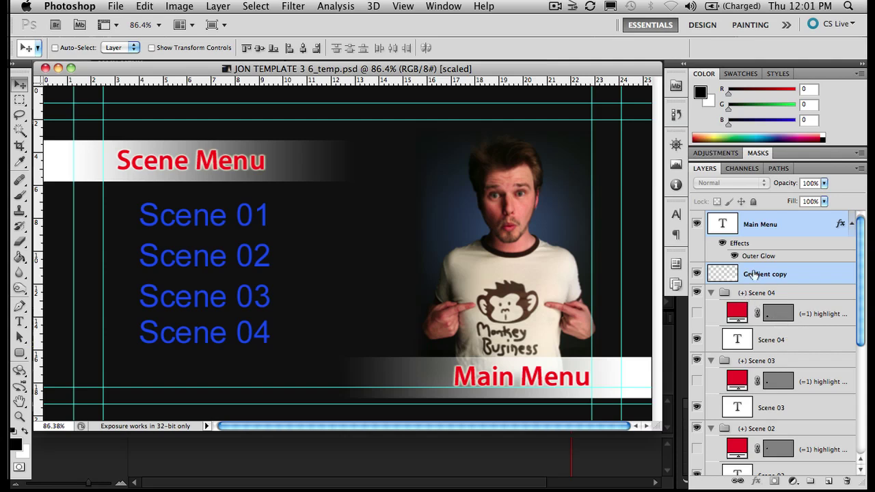
pyautogui.moveTo(727, 275); pyautogui.dragTo(813, 481)
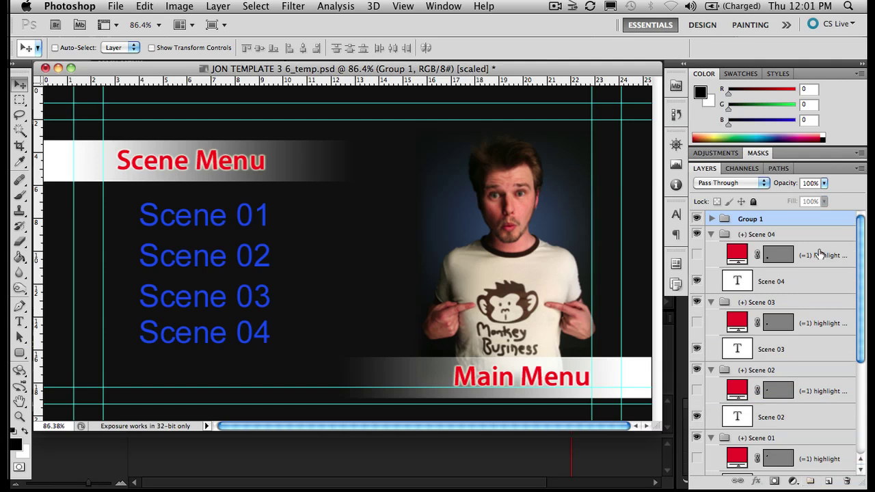
pyautogui.click(712, 219)
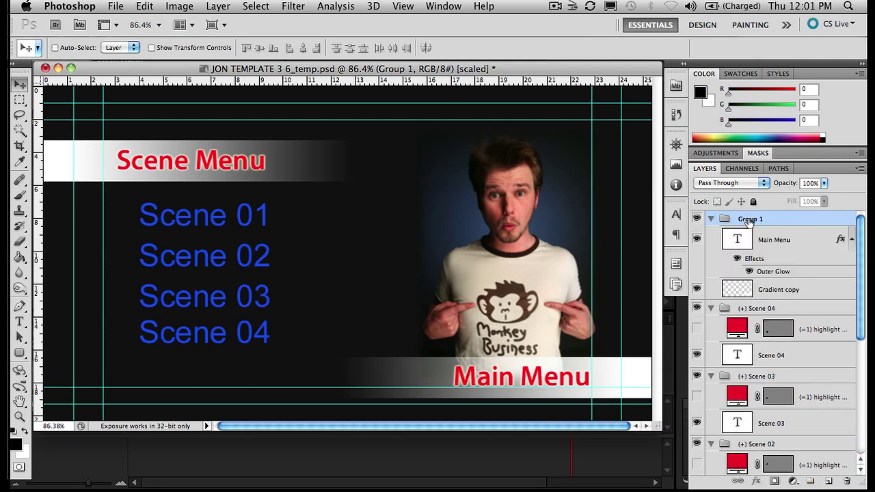
pyautogui.doubleClick(752, 220)
pyautogui.write('(+) Main Menu')
pyautogui.press('Return')
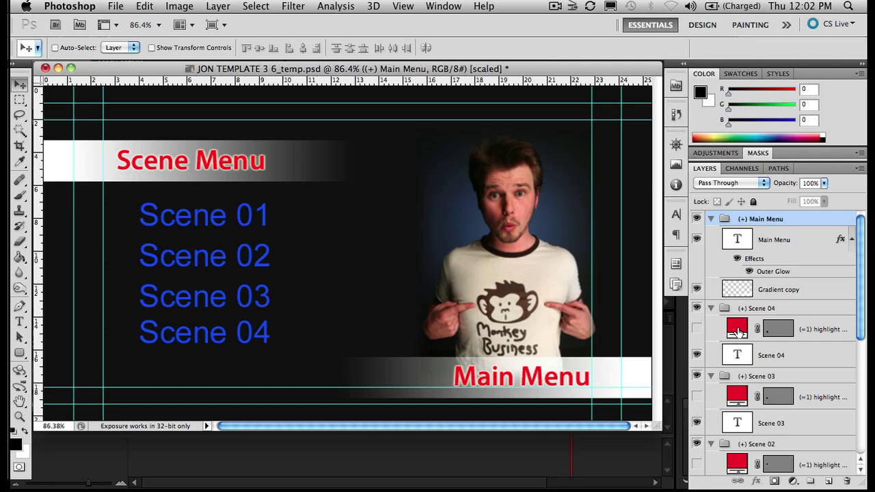
# - Duplicate the Scene 04 highlight layer and place the copy in the (+) Main Menu group, just above Gradient copy
pyautogui.click(737, 331)
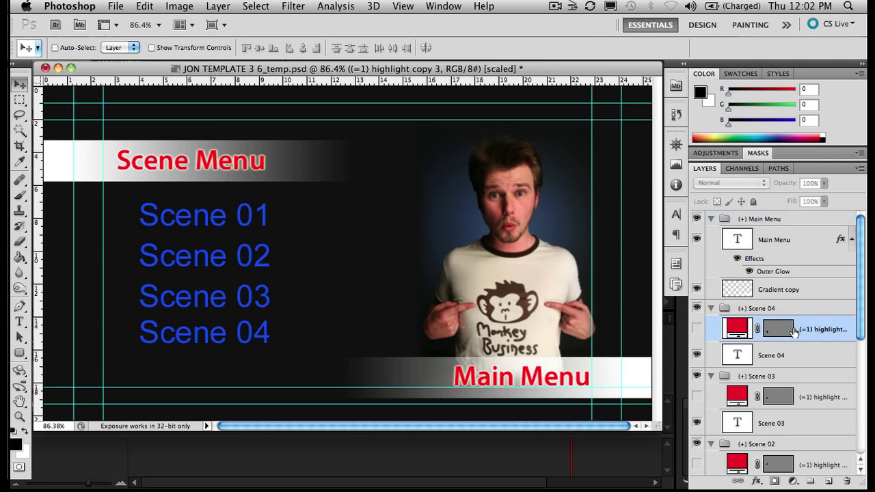
pyautogui.moveTo(827, 337); pyautogui.dragTo(829, 480)
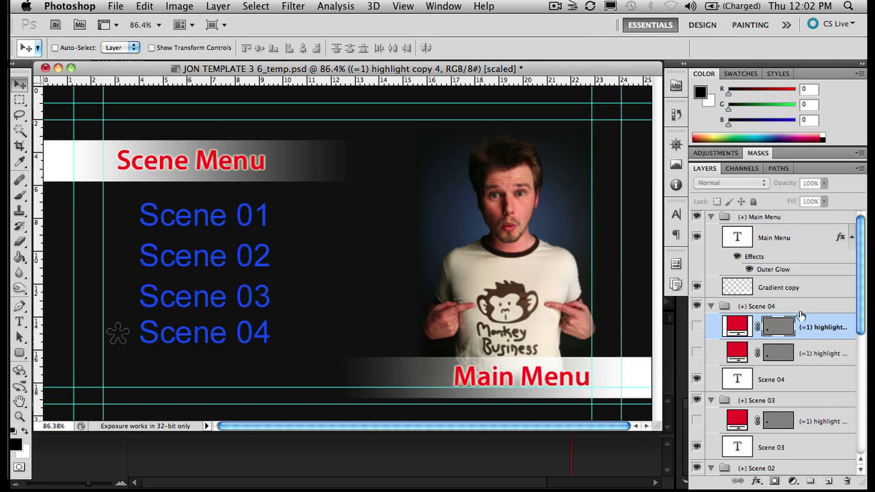
pyautogui.moveTo(736, 330); pyautogui.dragTo(732, 290)
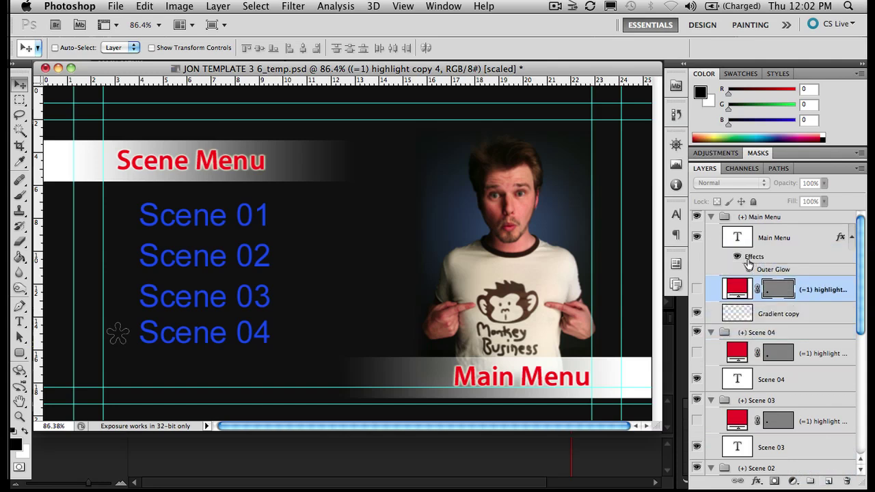
# - Show the copied asterisk highlight, move it just left of the Main Menu text, and hide the layer again
pyautogui.click(697, 290)
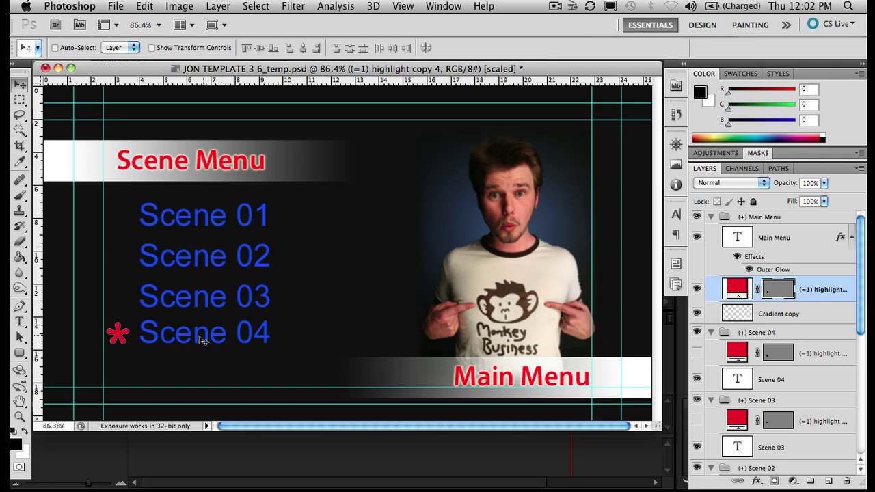
pyautogui.moveTo(123, 339); pyautogui.dragTo(436, 381)
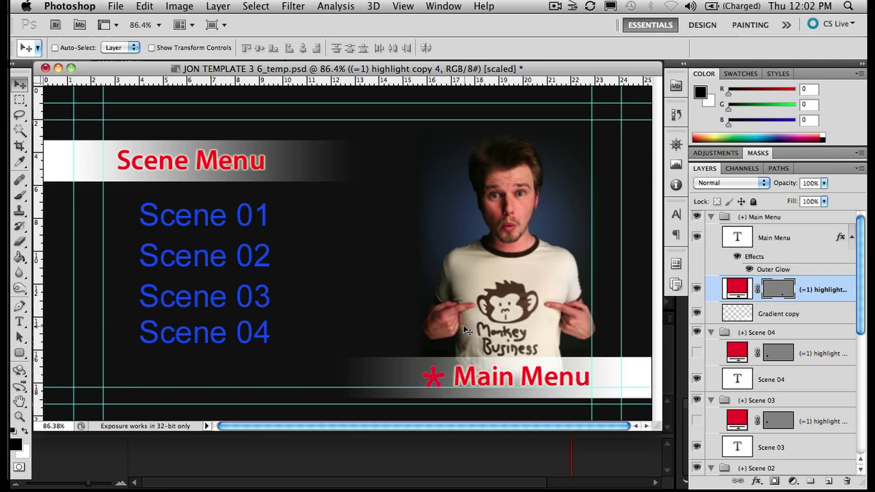
pyautogui.click(697, 290)
# - Collapse the (+) Main Menu and four scene button groups and save the Photoshop file
pyautogui.click(709, 218)
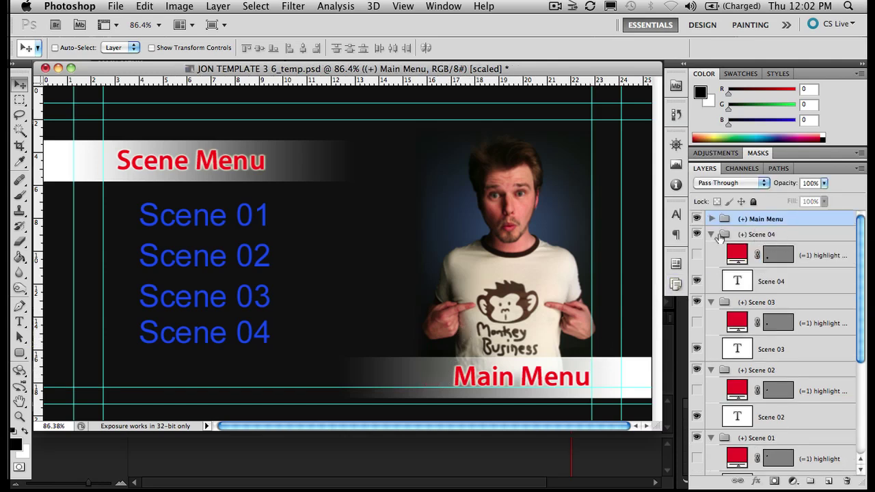
pyautogui.click(711, 234)
pyautogui.click(712, 250)
pyautogui.click(712, 265)
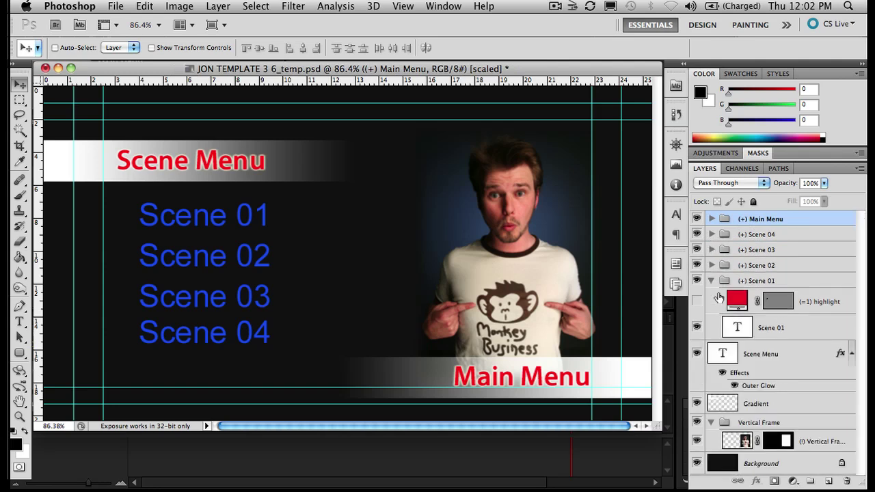
pyautogui.click(711, 281)
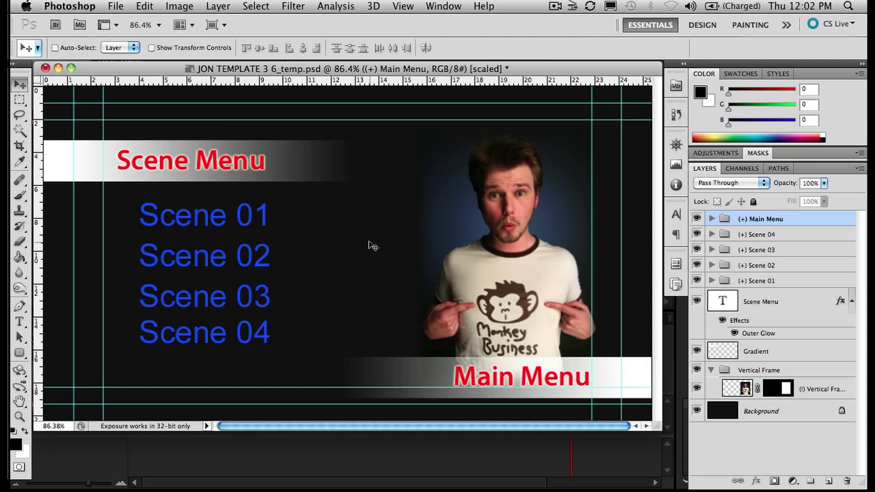
pyautogui.click(114, 6)
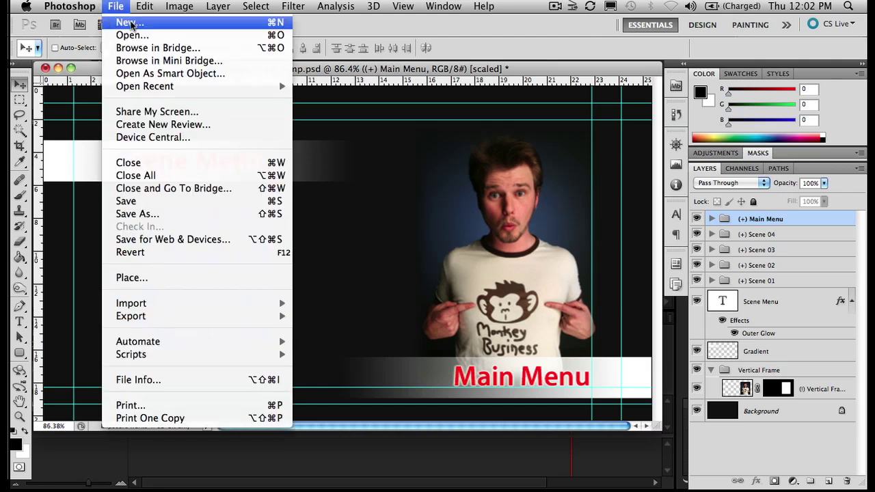
pyautogui.click(153, 203)
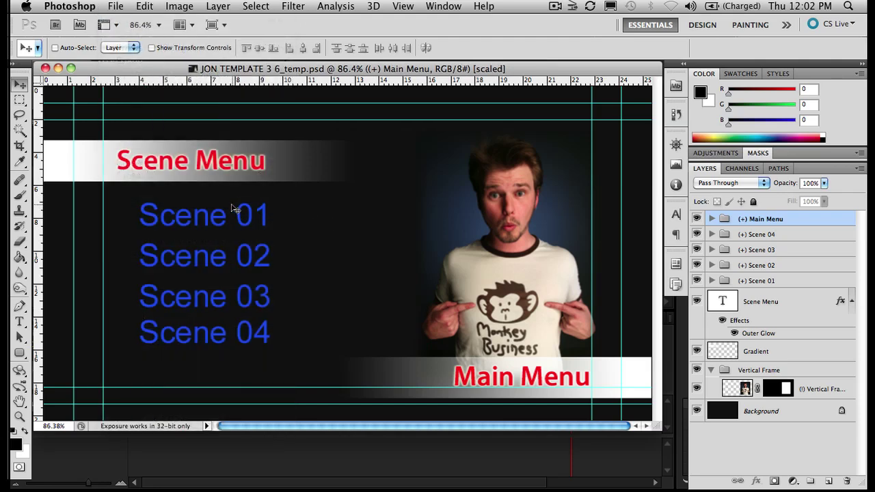
# - Switch back to Encore and check the button highlights on the scenes menu, including the new one beside Main Menu
pyautogui.press('super+Tab')
pyautogui.press('super+Tab')
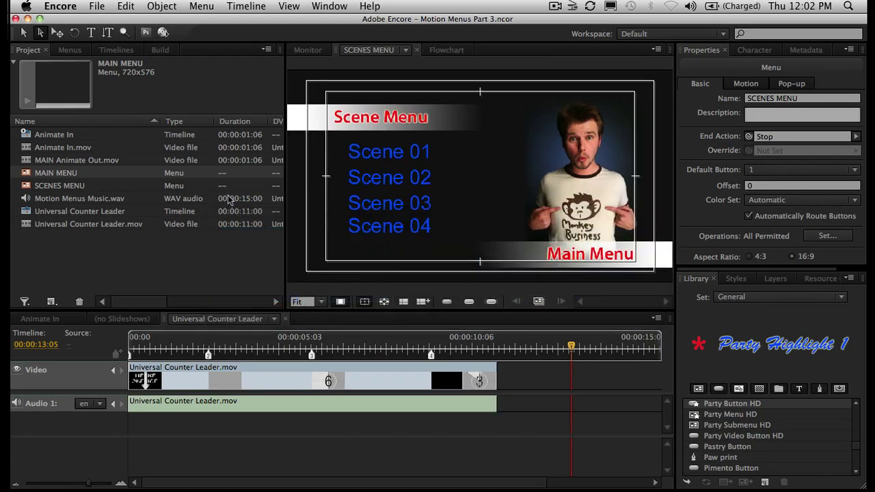
pyautogui.click(491, 301)
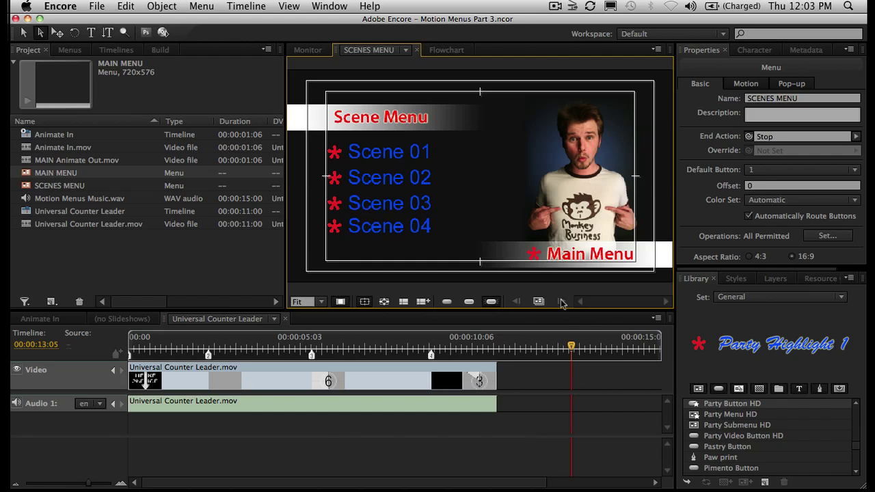
pyautogui.click(491, 302)
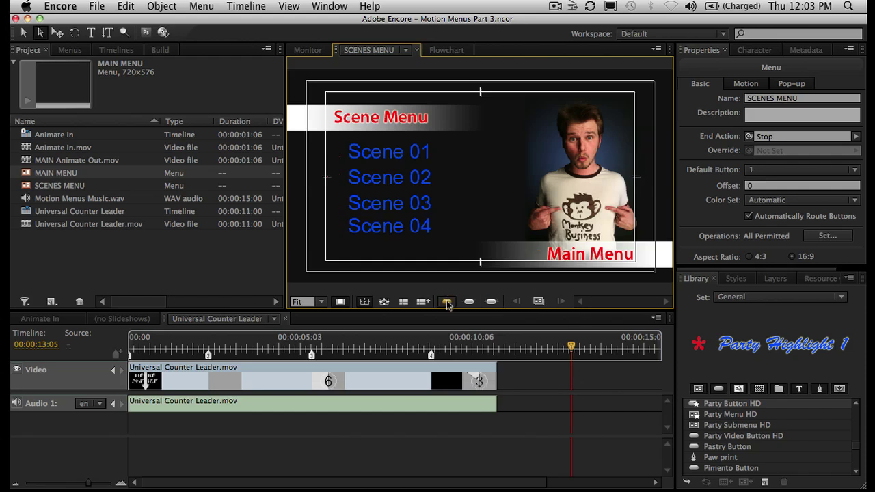
pyautogui.click(524, 386)
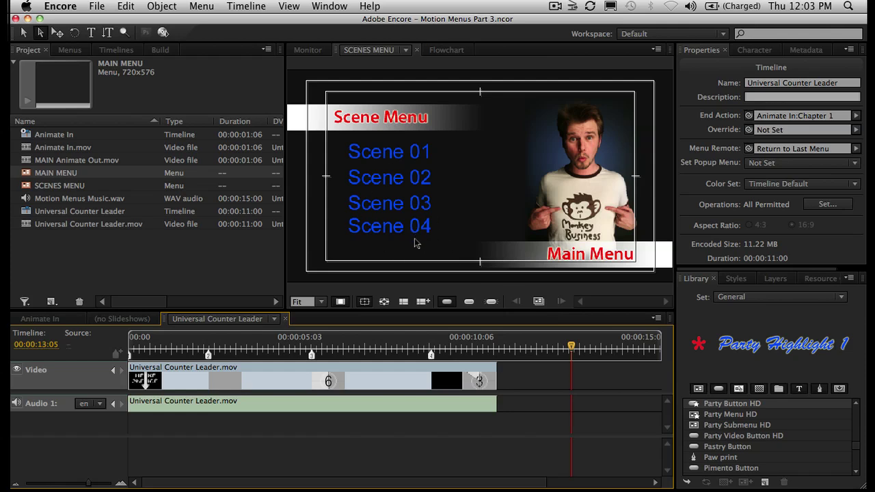
# - Create an After Effects composition from the scenes menu, saved as SCENES MENU.psd, and open the SCENES MENU composition
pyautogui.click(376, 90)
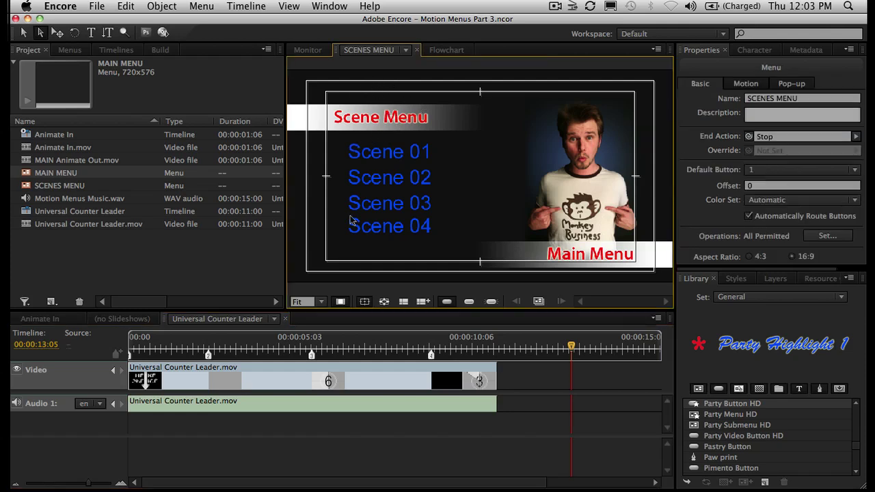
pyautogui.click(213, 6)
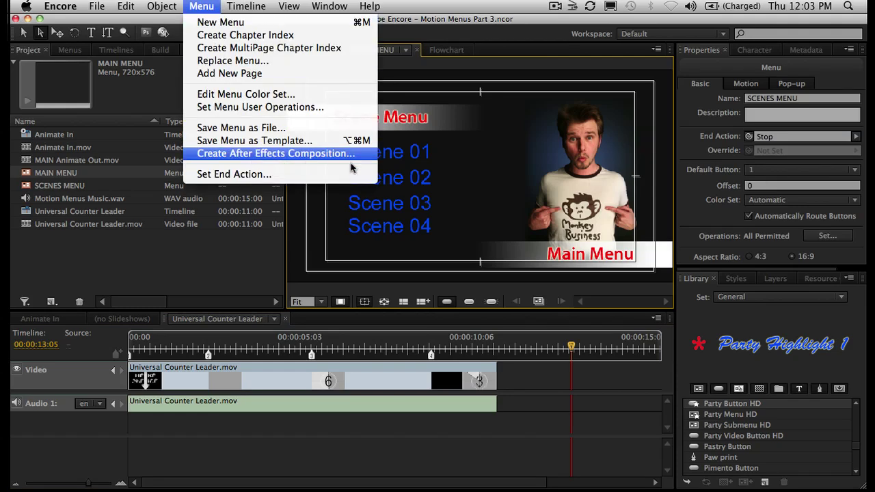
pyautogui.click(308, 154)
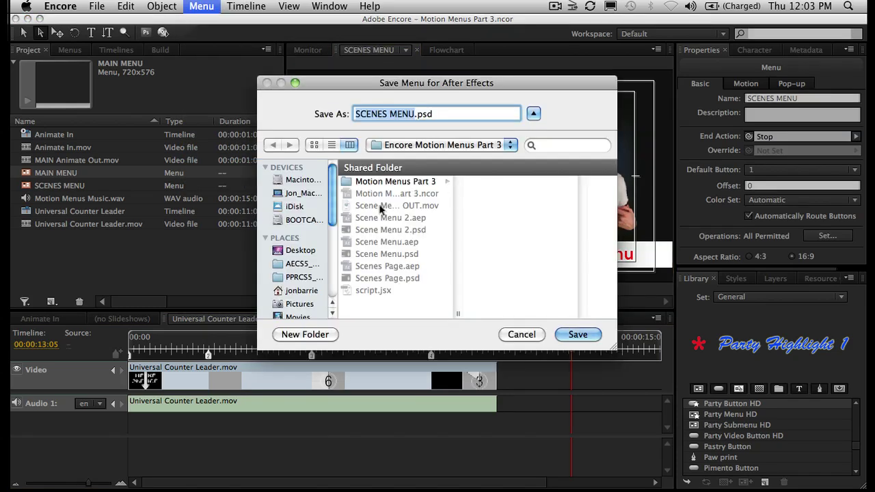
pyautogui.press('Return')
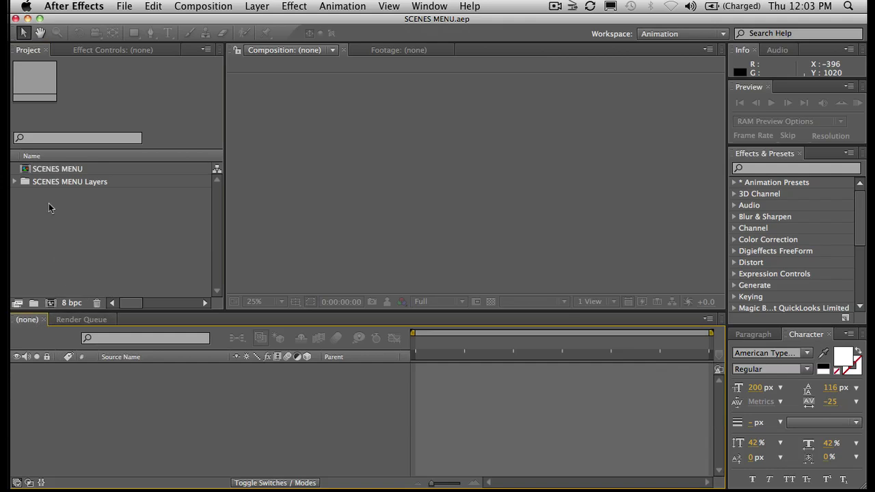
pyautogui.doubleClick(28, 170)
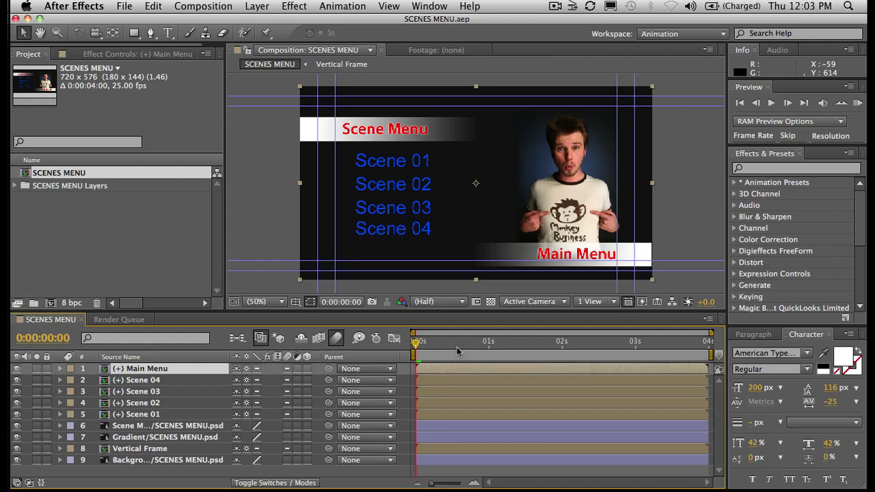
# - Switch to Encore and preview the MAIN Animate Out.mov clip
pyautogui.press('super+Tab')
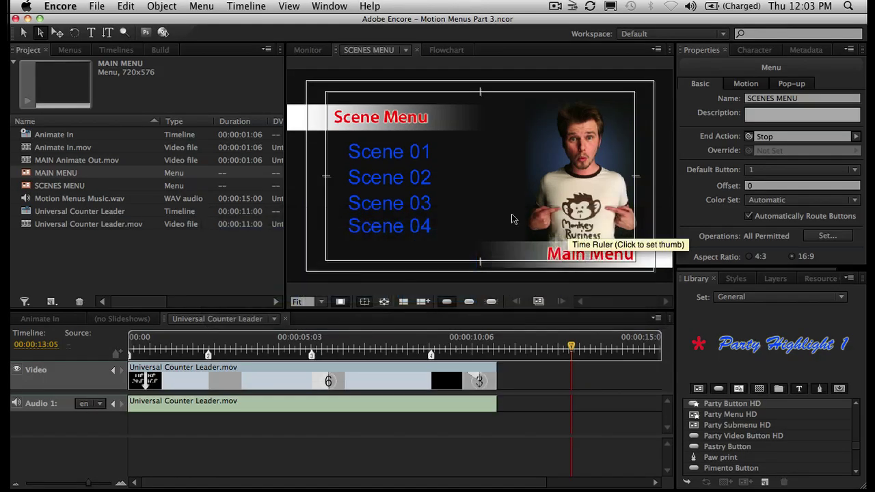
pyautogui.click(27, 159)
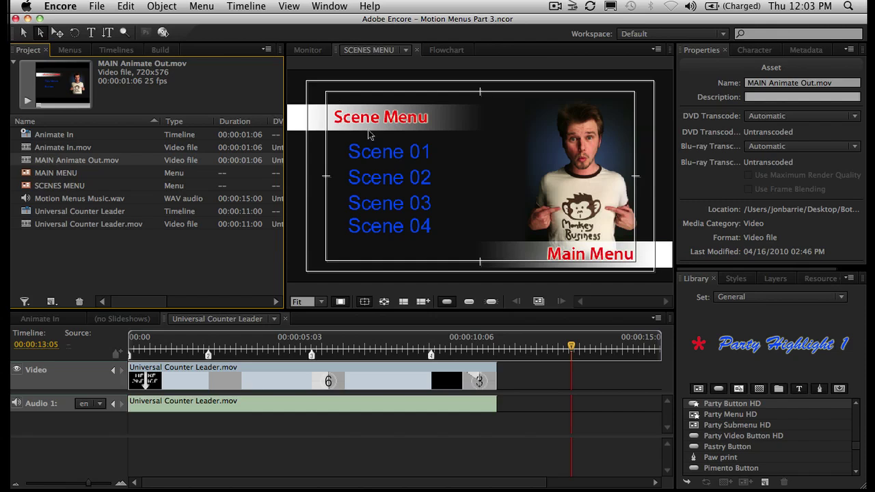
pyautogui.click(28, 101)
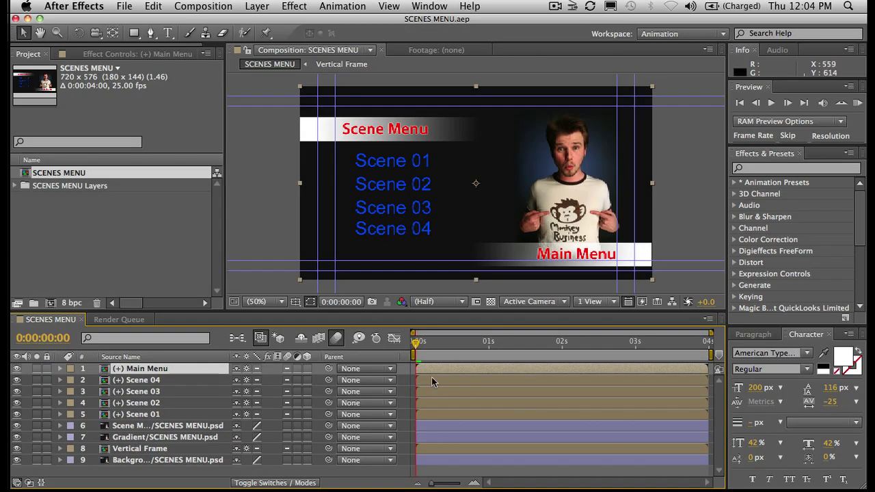
# - In the After Effects SCENES MENU composition, set the current time to 0:00:00:00 and deselect all layers
pyautogui.moveTo(436, 349); pyautogui.dragTo(414, 346)
pyautogui.click(444, 472)
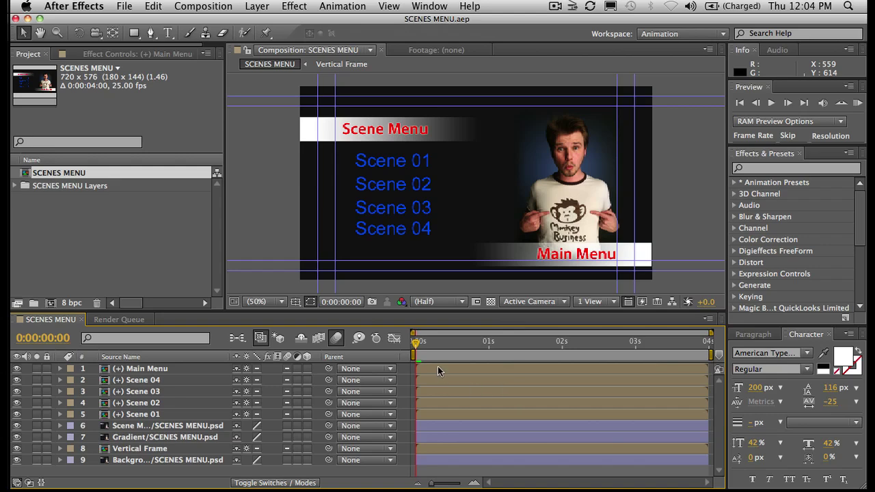
# - Add a black 720 x 576 px solid layer above all the layers of the SCENES MENU composition
pyautogui.click(265, 7)
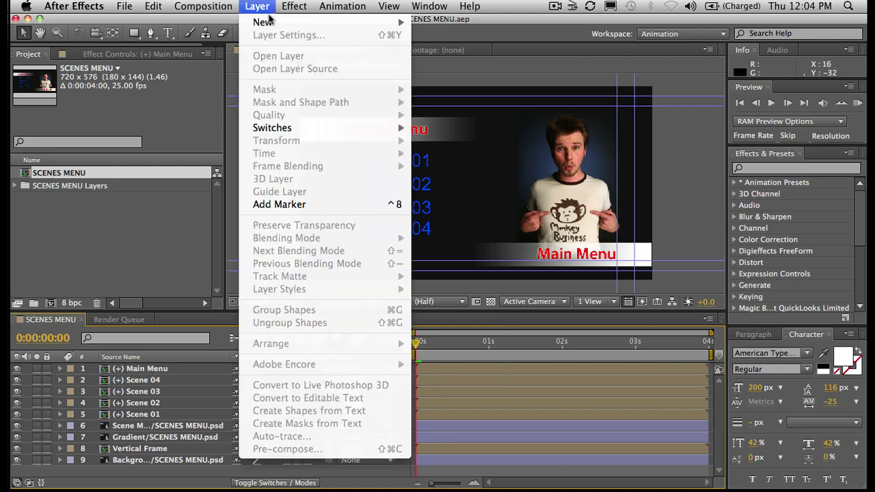
pyautogui.moveTo(272, 22)
pyautogui.click(456, 39)
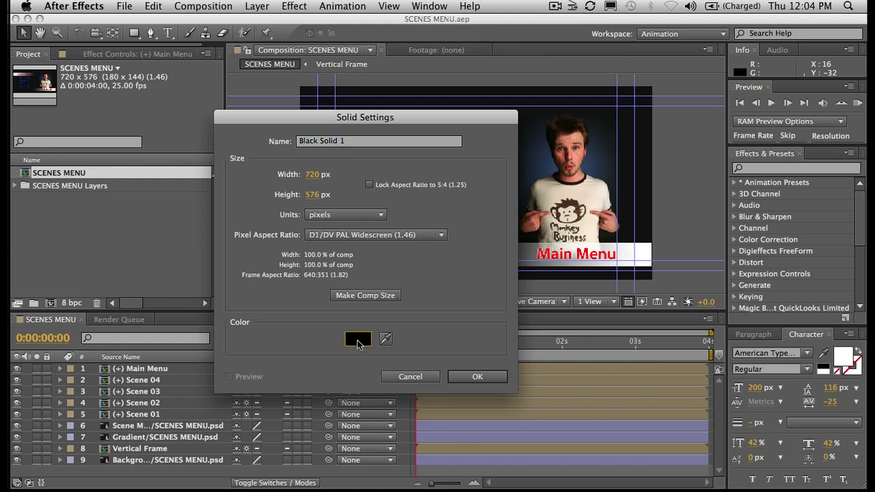
pyautogui.click(358, 339)
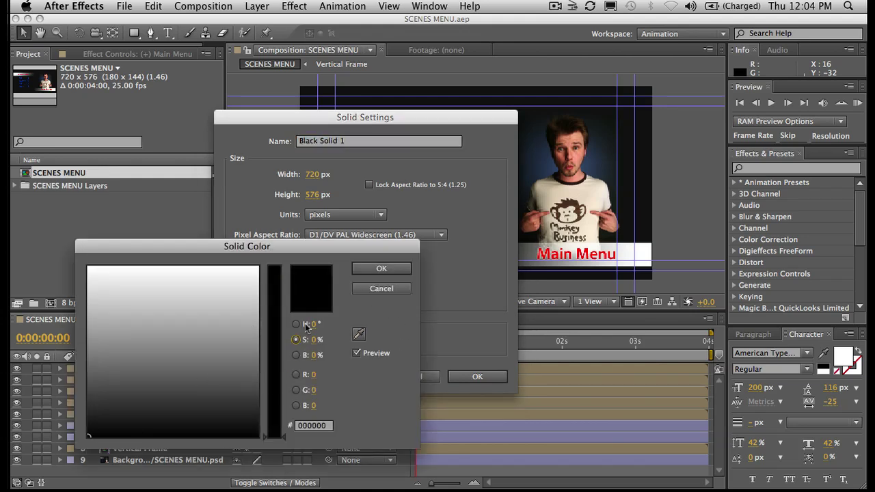
pyautogui.click(376, 270)
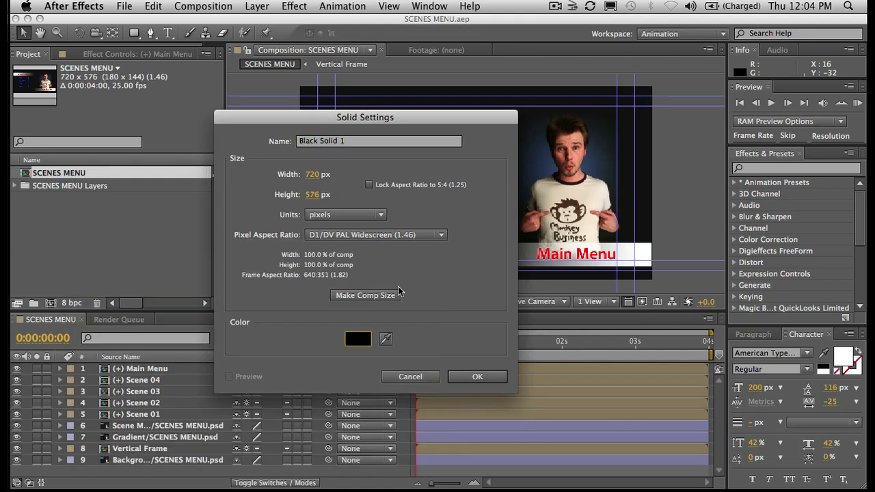
pyautogui.click(477, 377)
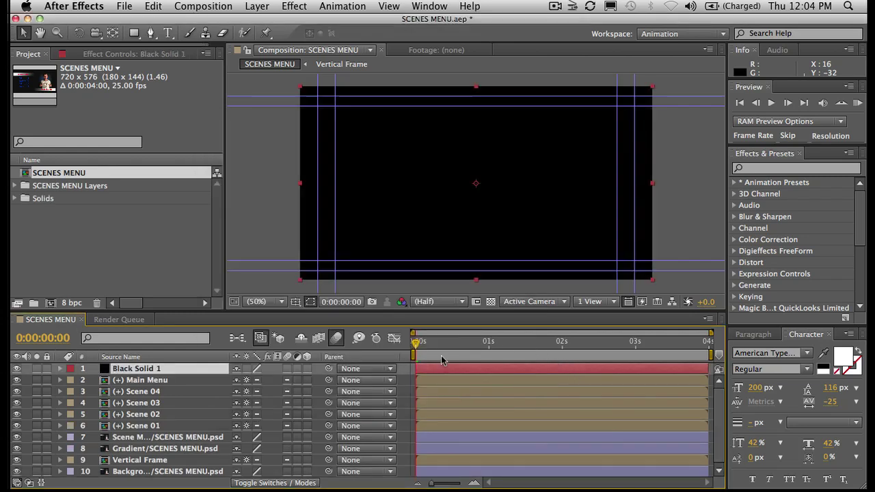
# - Keyframe the black solid's opacity from 100% at 0:00:00:00 to 0% at 0:00:00:20 and preview the fade
pyautogui.press('t')
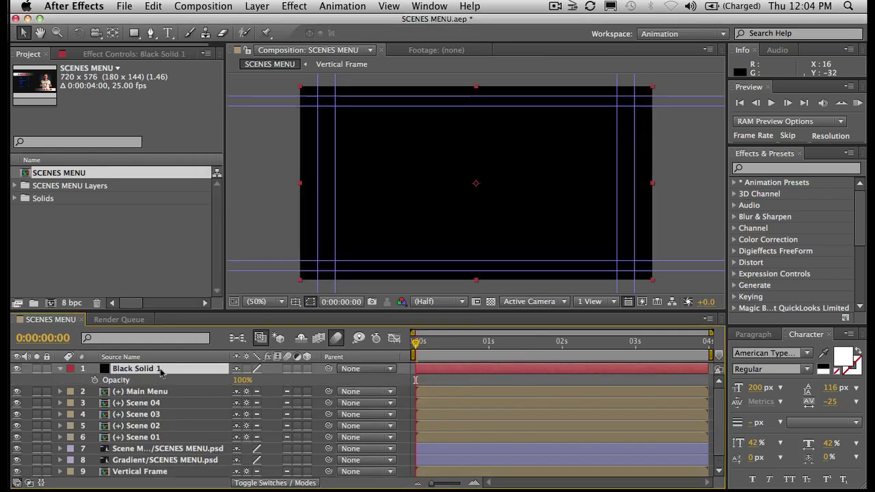
pyautogui.click(95, 380)
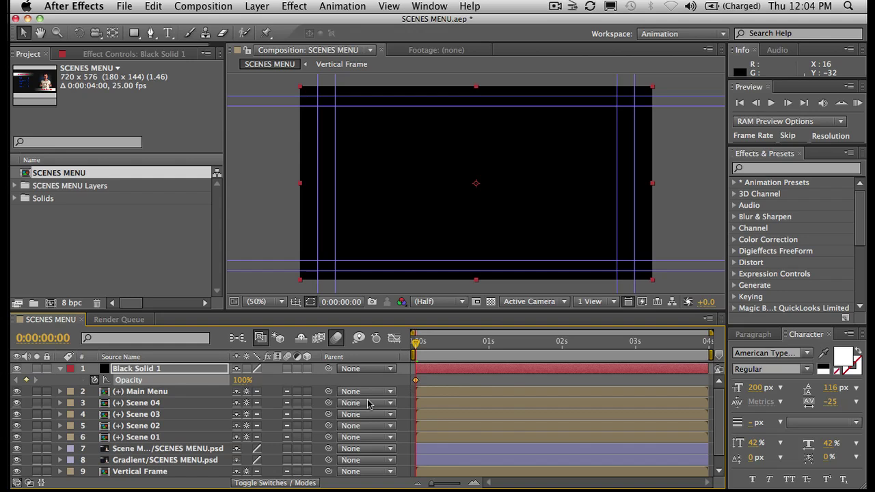
pyautogui.hotkey('shift', 'pagedown')
pyautogui.hotkey('shift', 'pagedown')
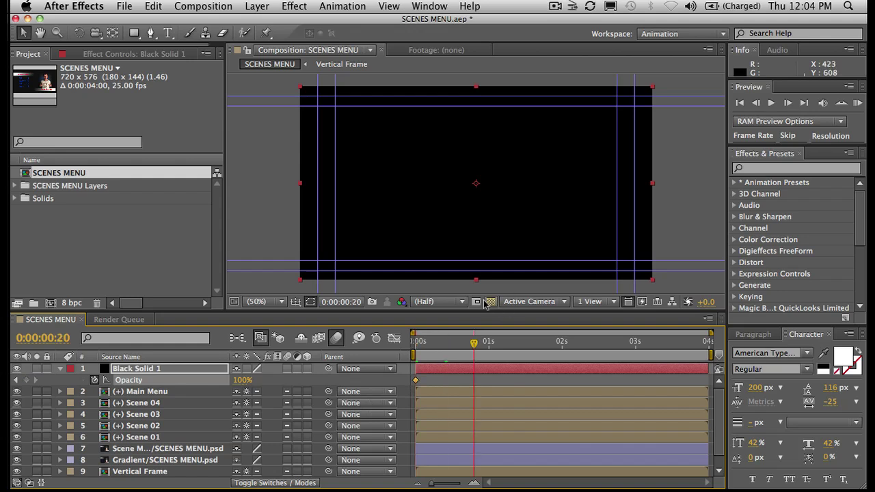
pyautogui.click(244, 378)
pyautogui.write('0')
pyautogui.press('Return')
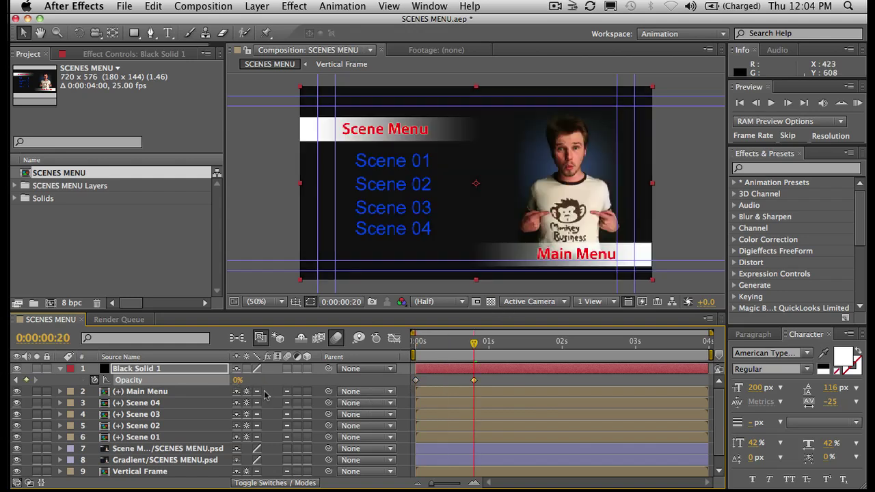
pyautogui.press('KP_0')
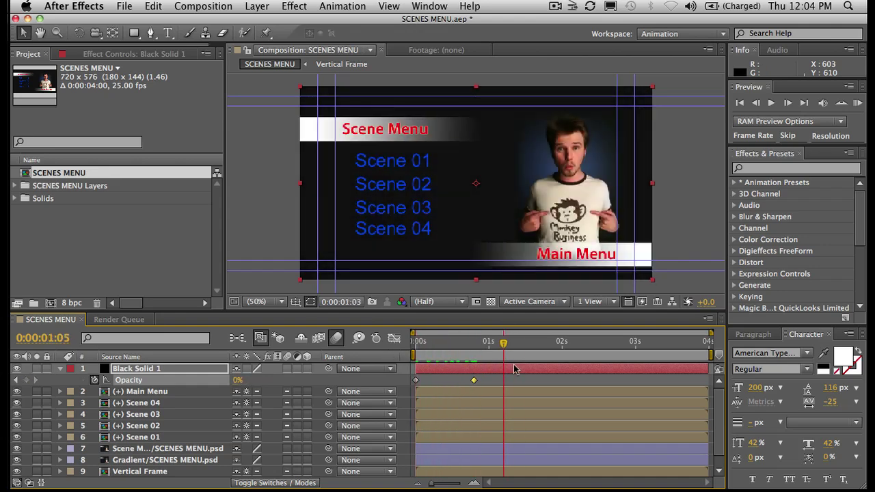
# - End the work area at 0:00:01:00 and trim the composition to it
pyautogui.click(503, 345)
pyautogui.click(490, 347)
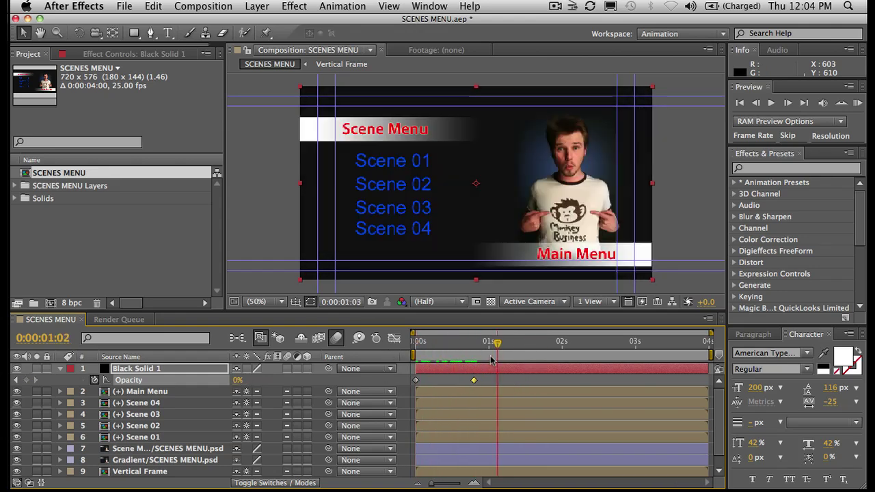
pyautogui.moveTo(489, 361); pyautogui.dragTo(474, 361)
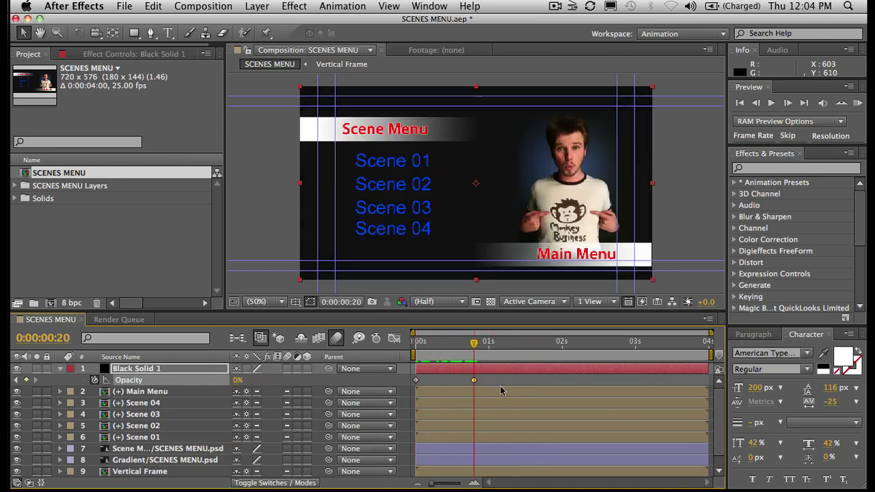
pyautogui.press('pagedown')
pyautogui.press('pagedown')
pyautogui.press('pagedown')
pyautogui.press('pagedown')
pyautogui.press('pagedown')
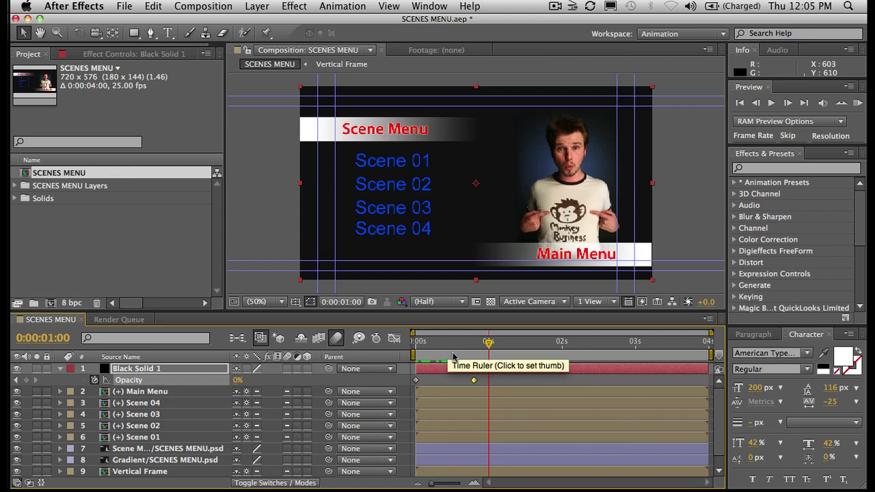
pyautogui.press('n')
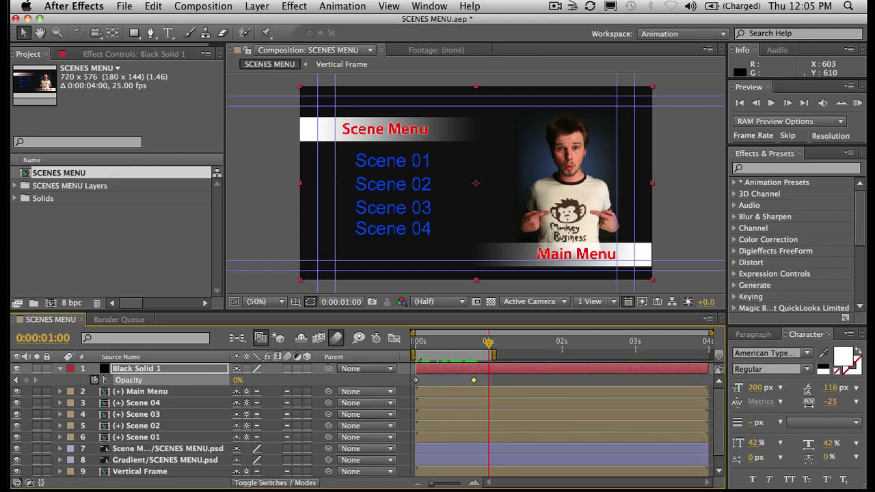
pyautogui.rightClick(457, 361)
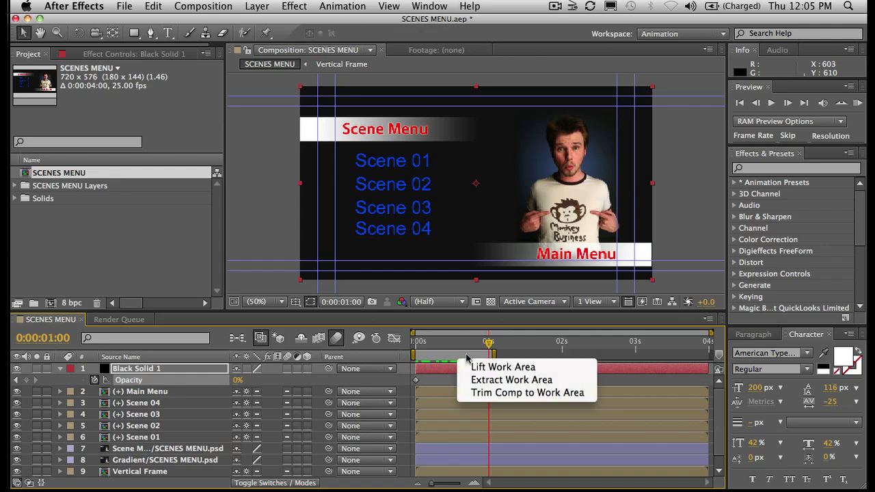
pyautogui.click(476, 396)
# - Play back the trimmed composition and check its duration in the composition settings
pyautogui.press('space')
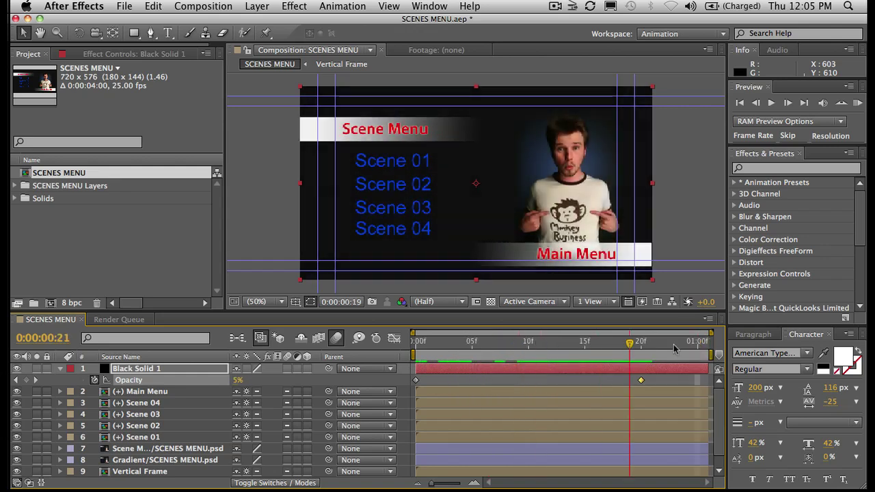
pyautogui.press('space')
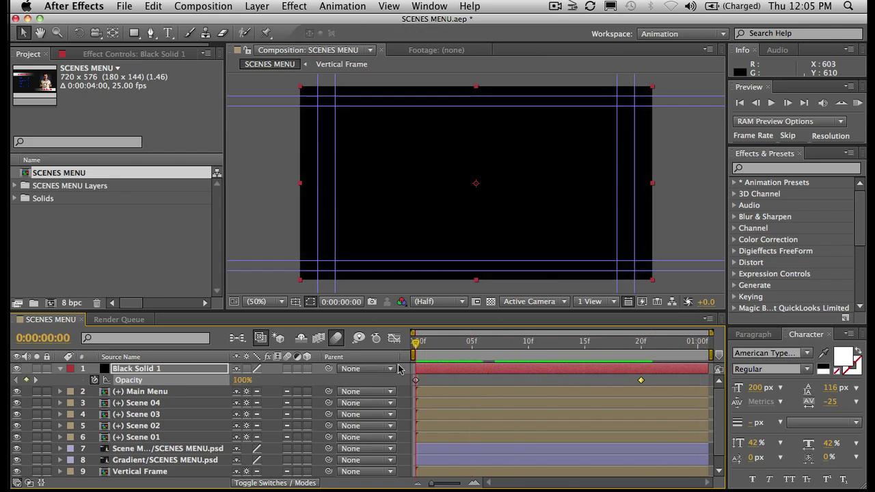
pyautogui.click(708, 319)
pyautogui.moveTo(738, 355)
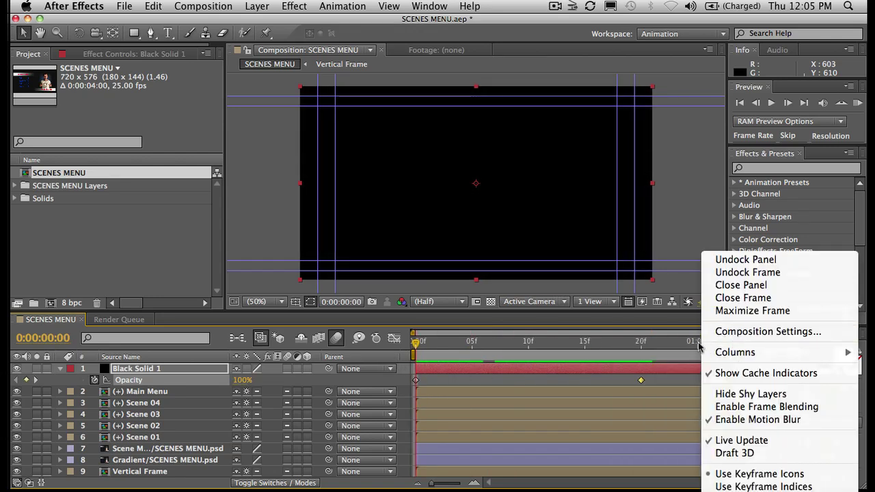
pyautogui.click(723, 336)
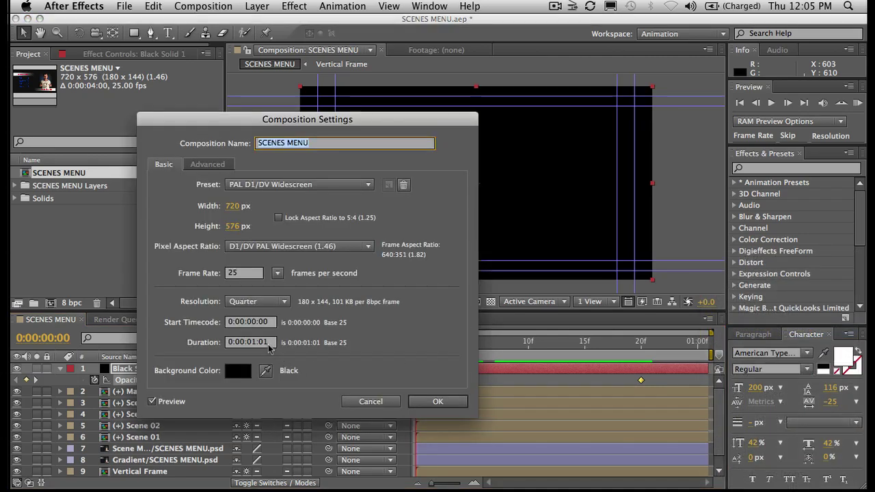
pyautogui.click(420, 402)
pyautogui.press('space')
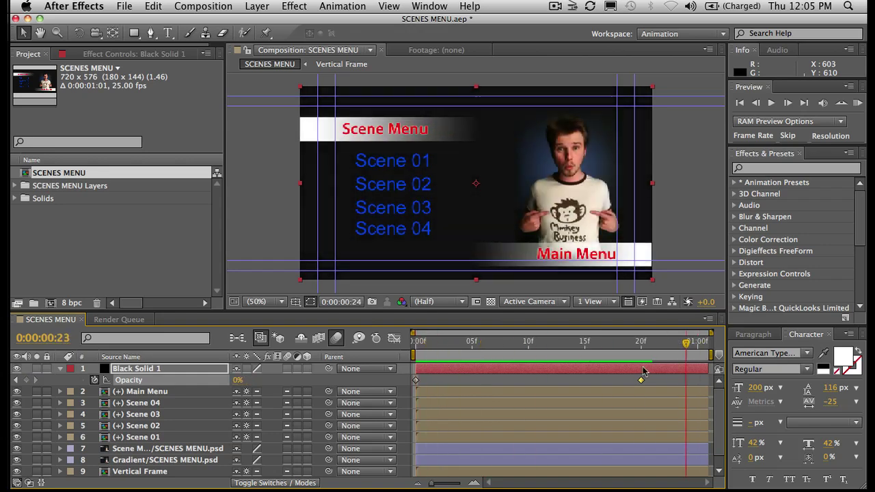
# - Rename the SCENES MENU composition as SM - Ani IN
pyautogui.click(86, 177)
pyautogui.rightClick(80, 176)
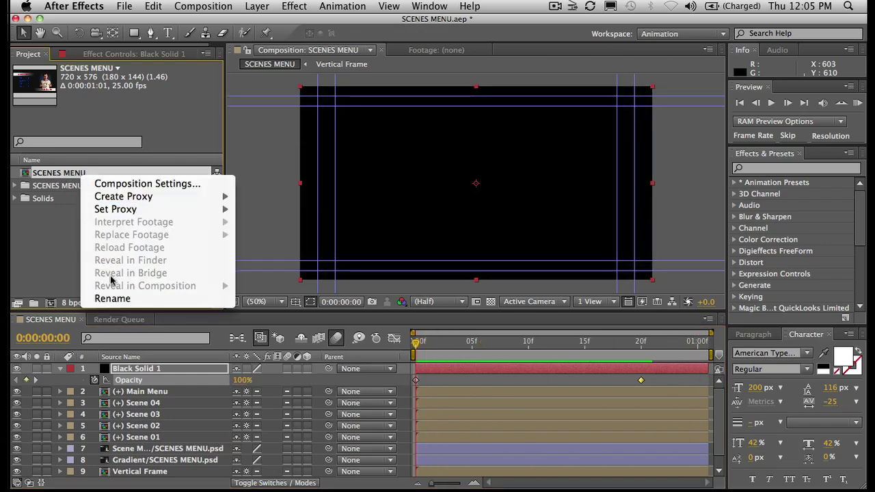
pyautogui.click(140, 302)
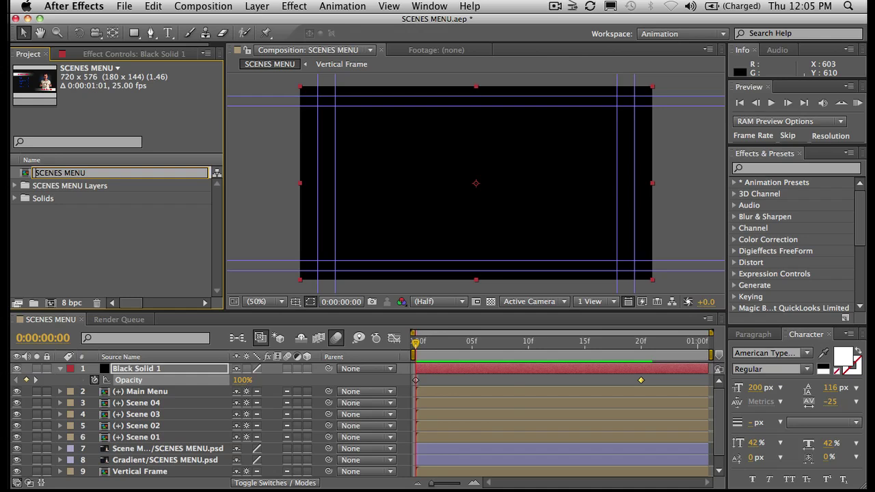
pyautogui.write('SM')
pyautogui.hotkey('shift', 'End')
pyautogui.press('Delete')
pyautogui.press('Return')
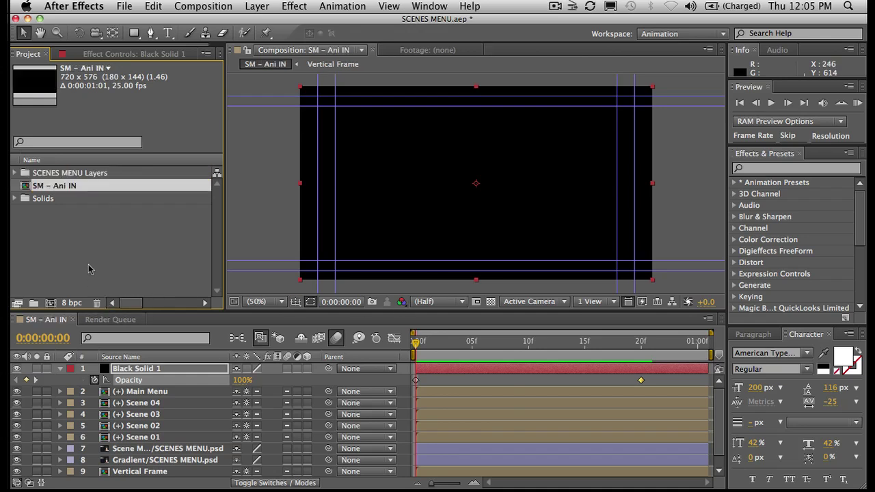
# - Queue the SM - Ani IN composition for rendering and copy its name from the project
pyautogui.click(98, 319)
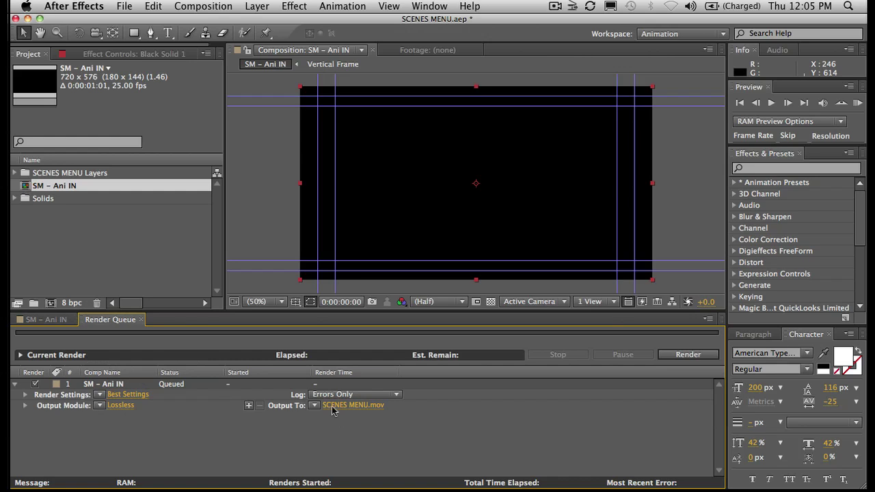
pyautogui.rightClick(61, 186)
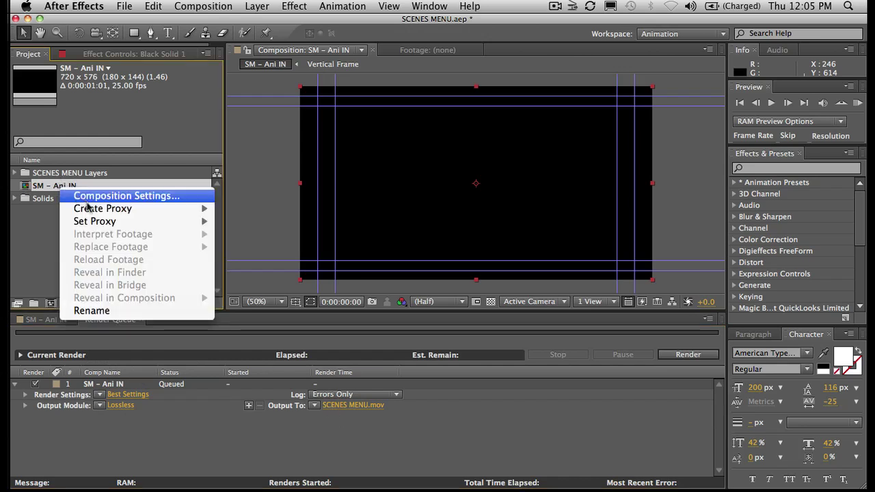
pyautogui.click(94, 311)
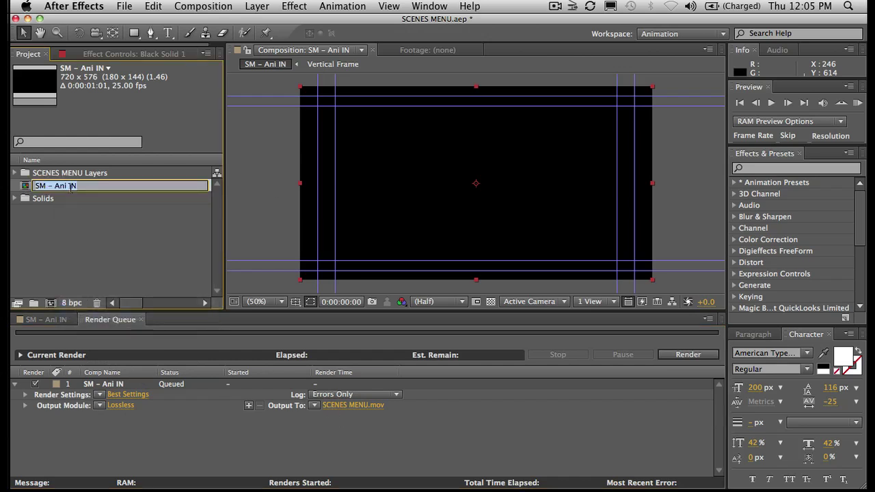
pyautogui.rightClick(72, 187)
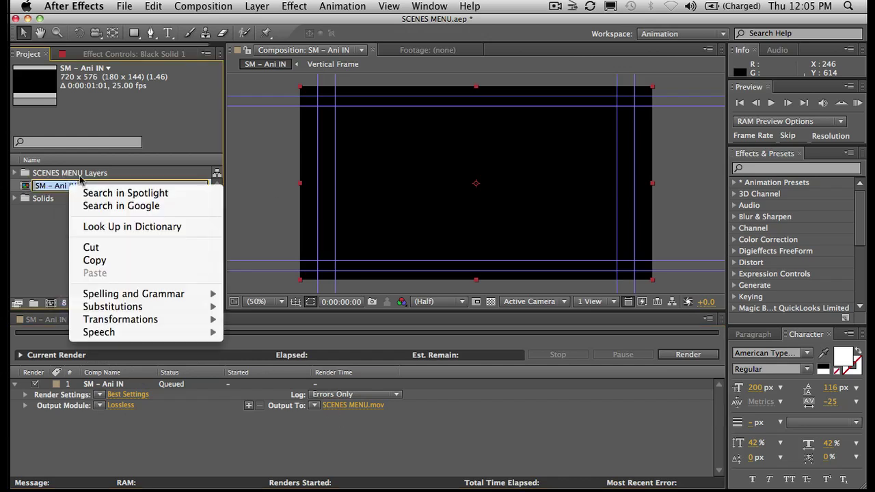
pyautogui.click(95, 260)
# - Set the render output to SM - Ani IN.mov in a new Assets folder inside Encore Motion Menus Part 3
pyautogui.click(353, 404)
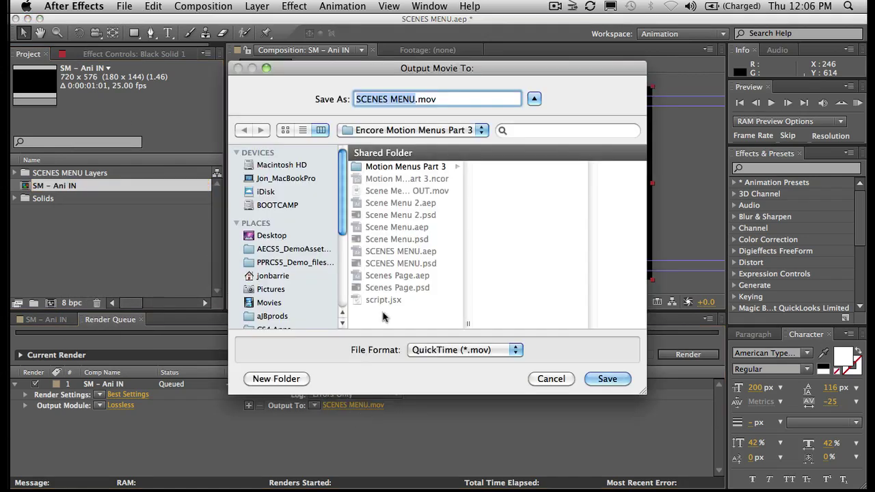
pyautogui.rightClick(410, 101)
pyautogui.click(434, 183)
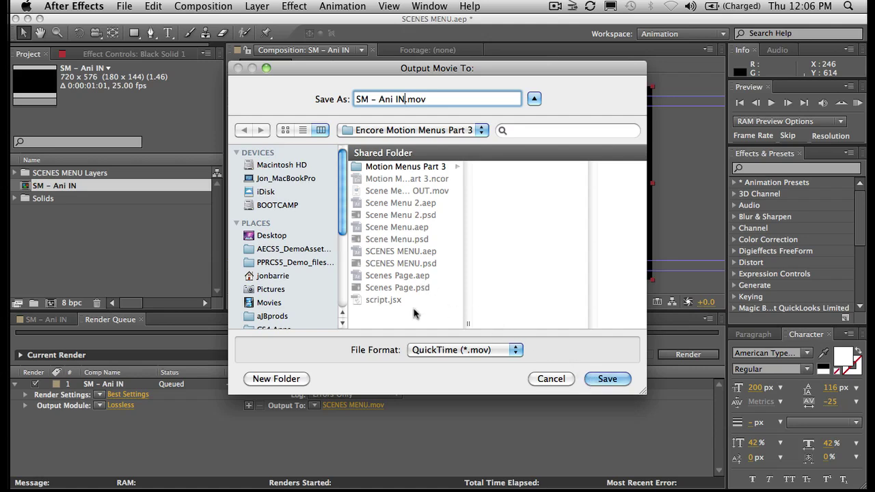
pyautogui.click(276, 379)
pyautogui.write('Assets')
pyautogui.press('Return')
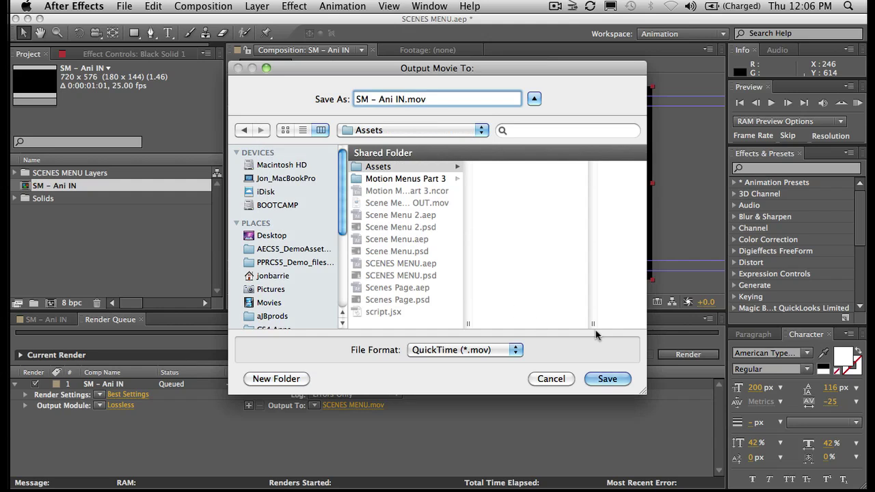
pyautogui.click(607, 379)
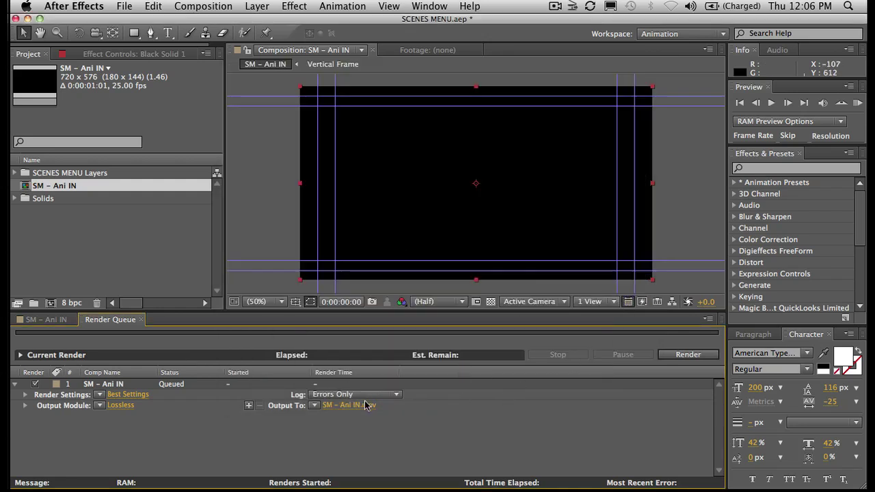
# - Render the queued movie, return to the SM - Ani IN timeline and select that composition in the project
pyautogui.click(688, 355)
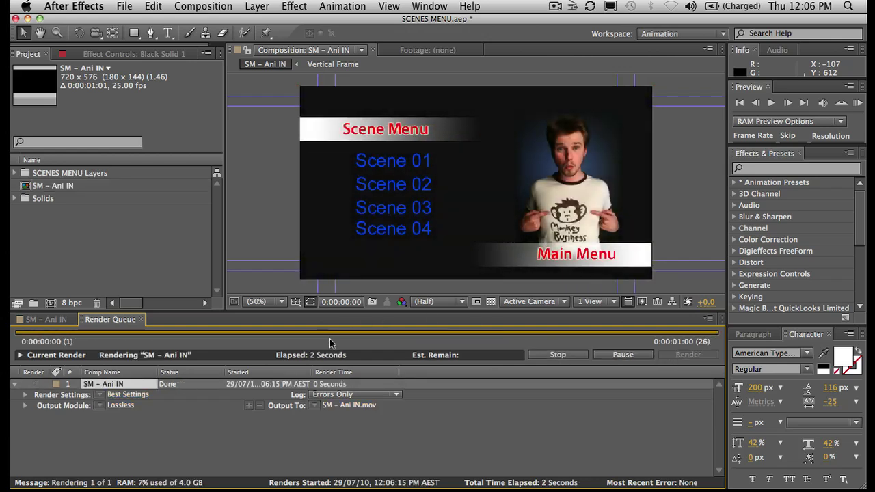
pyautogui.click(113, 242)
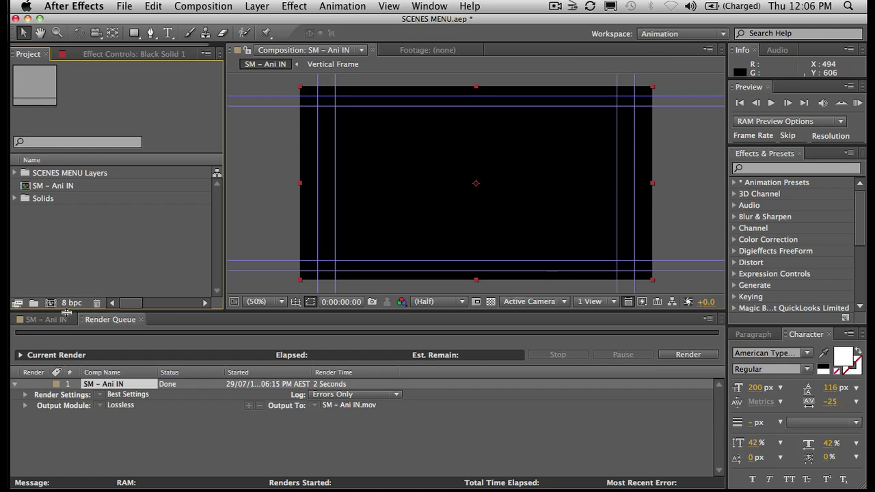
pyautogui.click(46, 319)
pyautogui.click(104, 260)
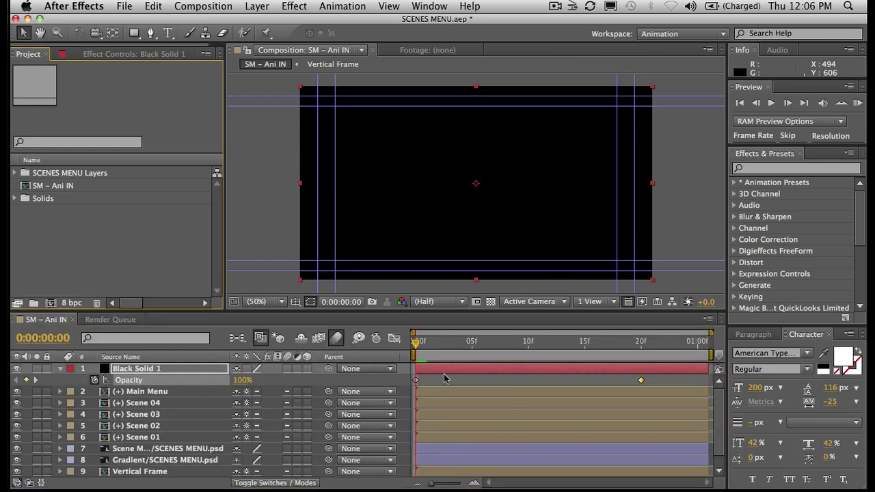
pyautogui.click(41, 188)
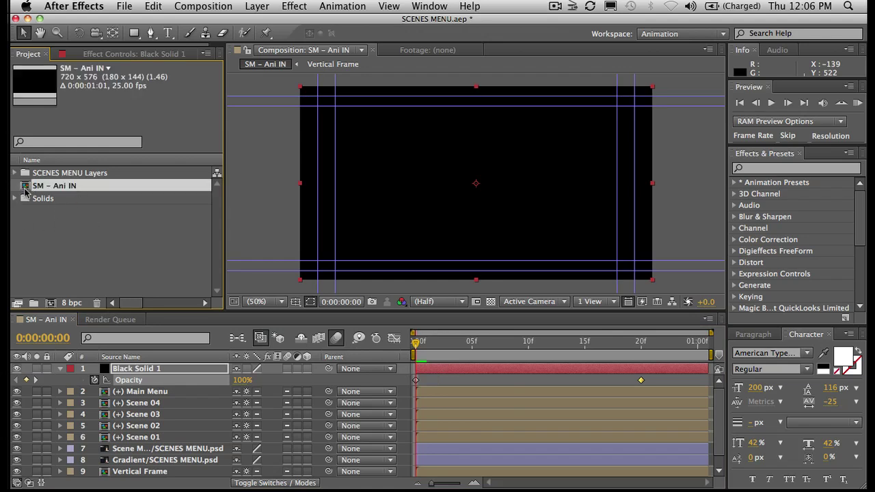
# - Duplicate the SM - Ani IN composition in the project and rename the copy SM 01 - Ani OUT
pyautogui.click(148, 6)
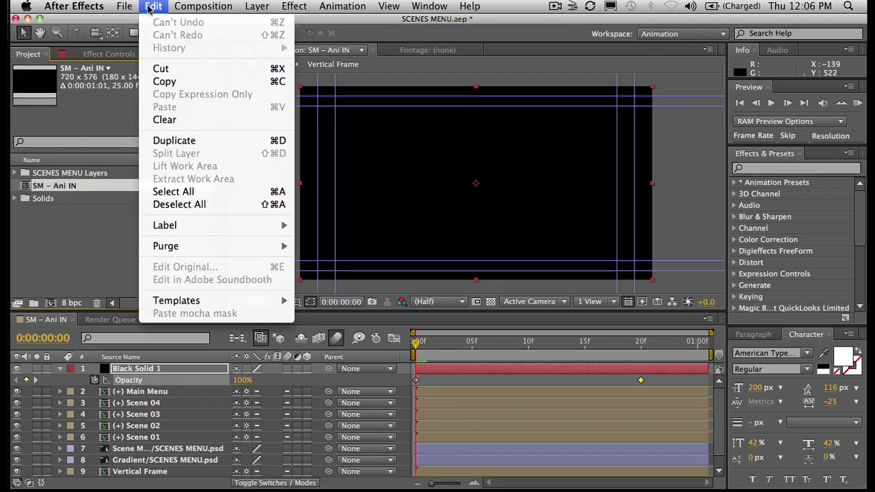
pyautogui.click(199, 144)
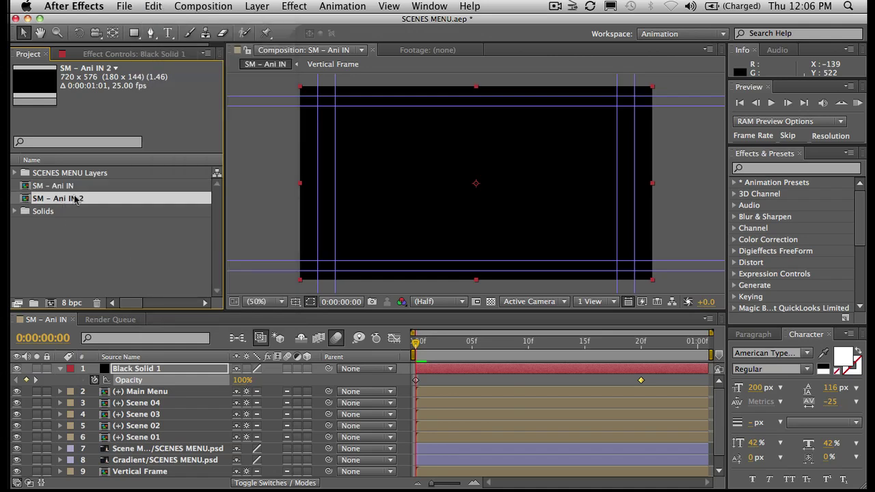
pyautogui.rightClick(72, 200)
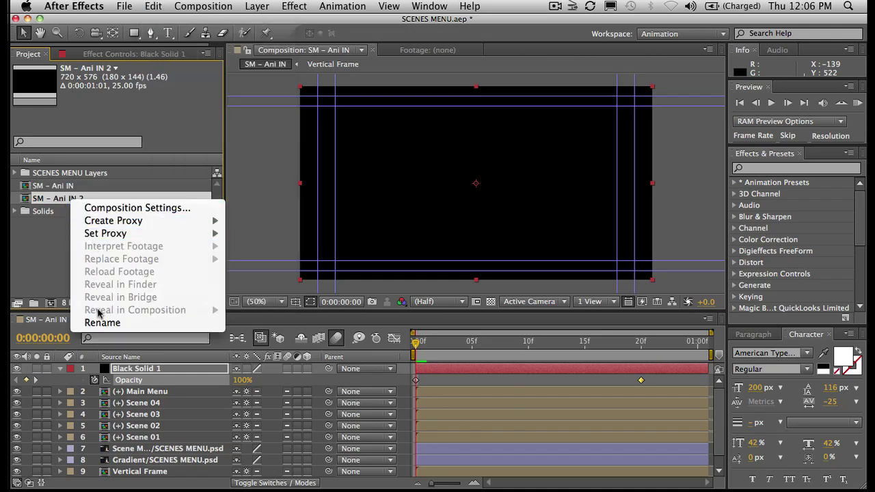
pyautogui.click(96, 320)
pyautogui.click(59, 198)
pyautogui.moveTo(54, 198); pyautogui.dragTo(125, 221)
pyautogui.press('Right')
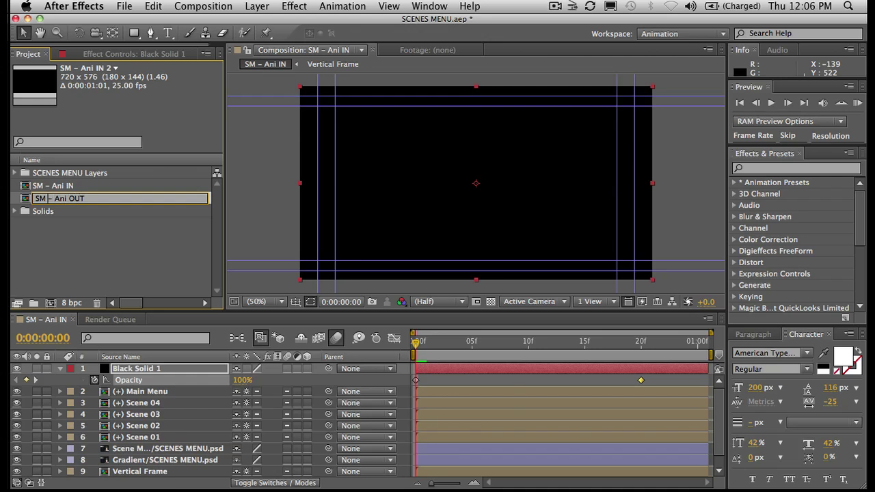
pyautogui.write('01')
pyautogui.press('Return')
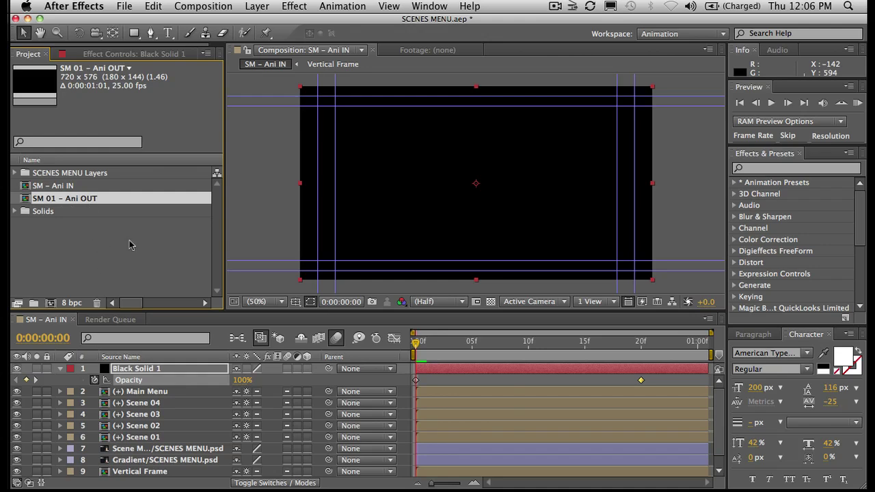
# - Turn off the Black Solid 1 layer's visibility, mark it as shy and hide shy layers in the timeline
pyautogui.click(445, 380)
pyautogui.moveTo(419, 347)
pyautogui.mouseDown()
pyautogui.moveTo(684, 344)
pyautogui.moveTo(416, 343)
pyautogui.mouseUp()
pyautogui.click(451, 368)
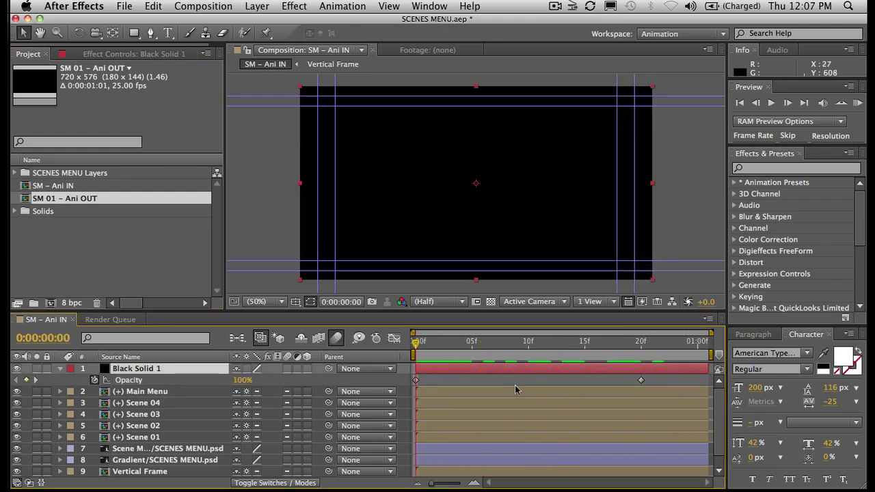
pyautogui.click(16, 369)
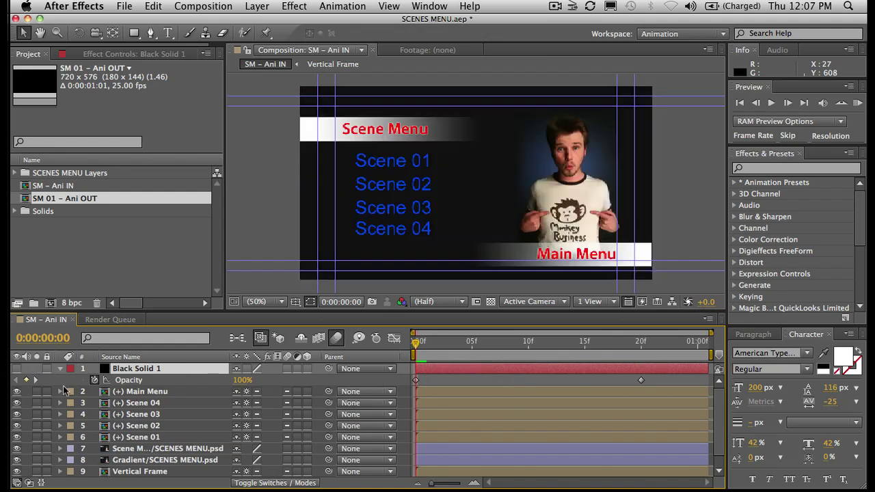
pyautogui.click(427, 375)
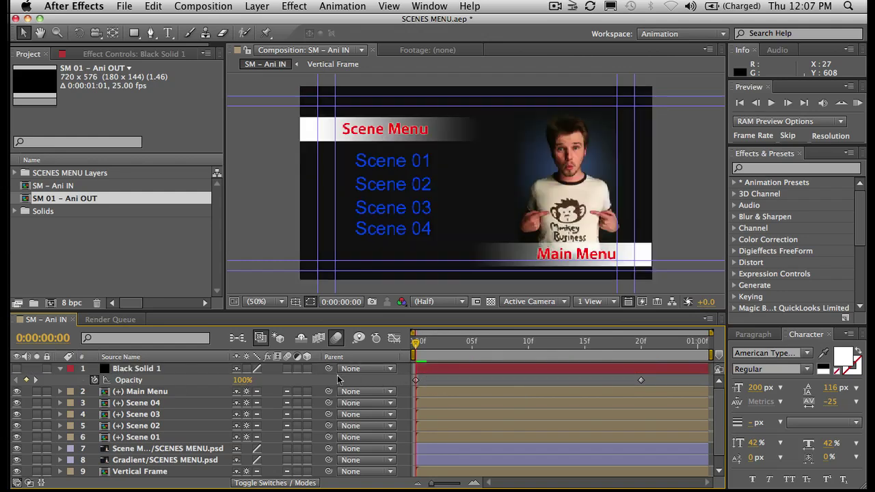
pyautogui.click(237, 370)
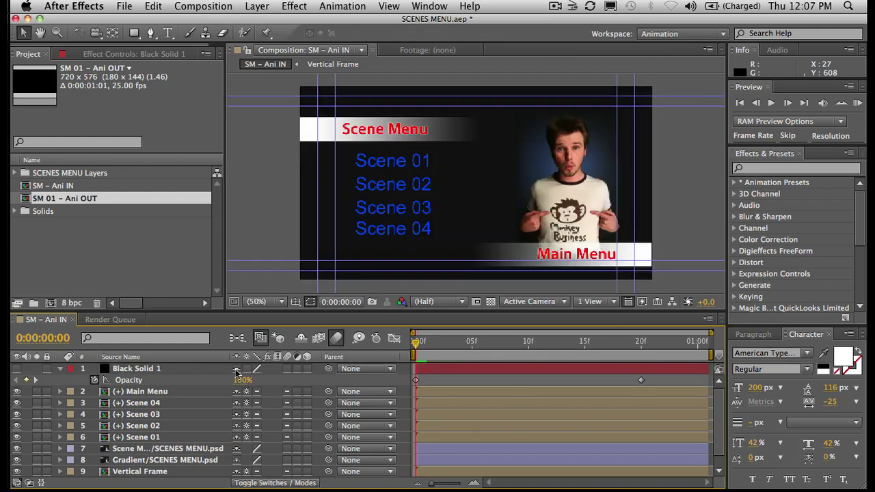
pyautogui.click(302, 340)
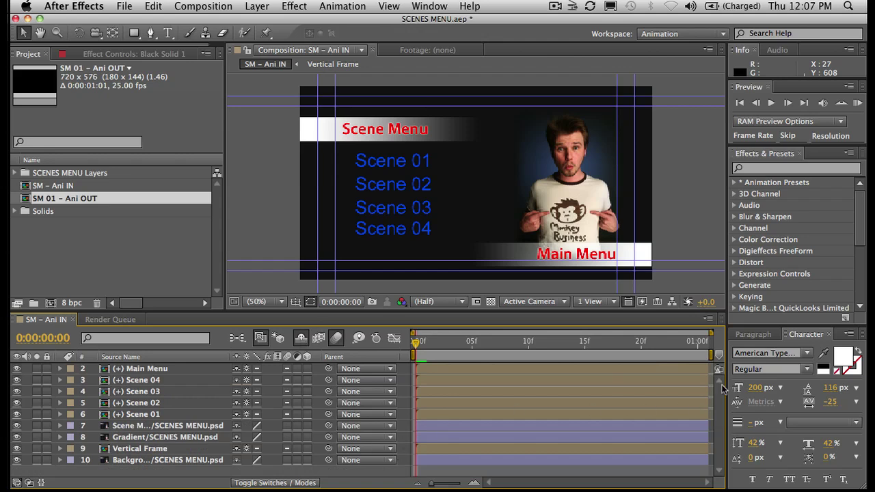
# - Show the shy layers in the timeline and turn Black Solid 1's visibility back on
pyautogui.moveTo(430, 349); pyautogui.dragTo(410, 353)
pyautogui.press('super+v')
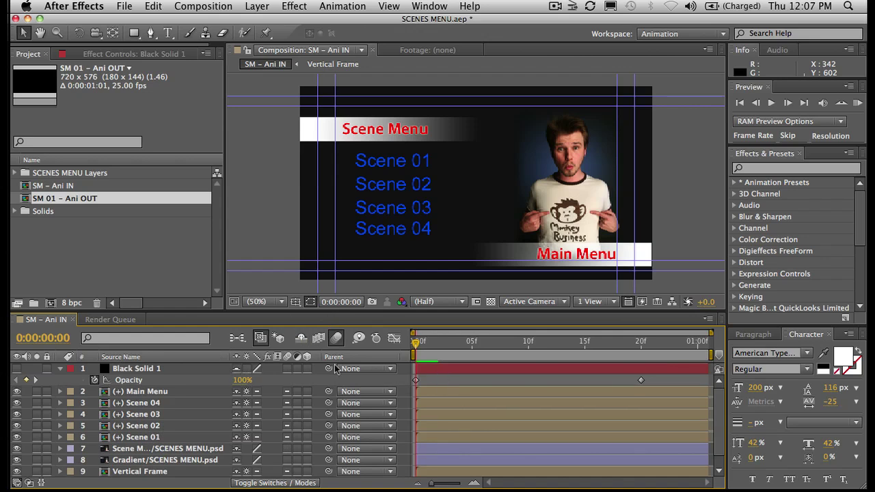
pyautogui.click(16, 369)
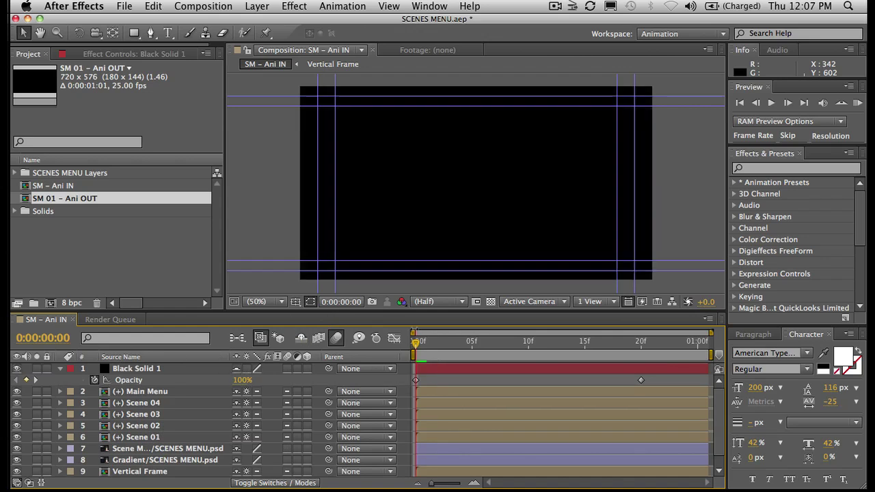
# - Delete all opacity keyframes of Black Solid 1 and set its opacity to 0%
pyautogui.click(421, 370)
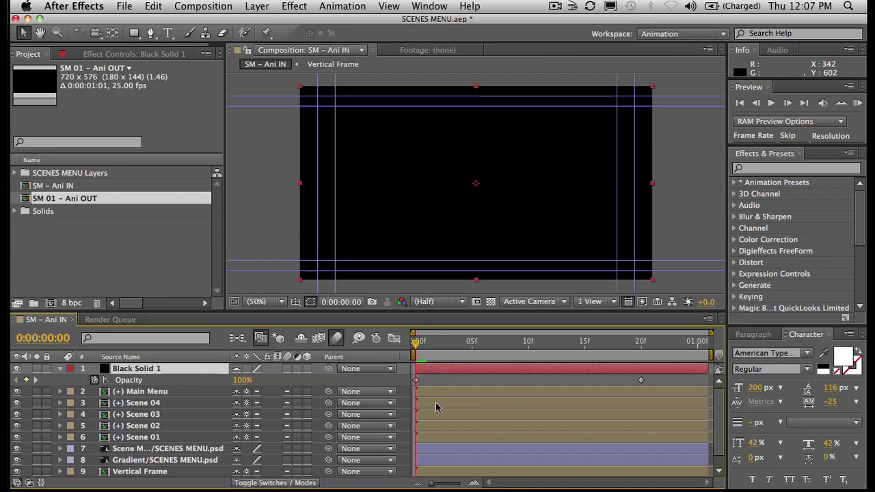
pyautogui.moveTo(523, 345); pyautogui.dragTo(390, 370)
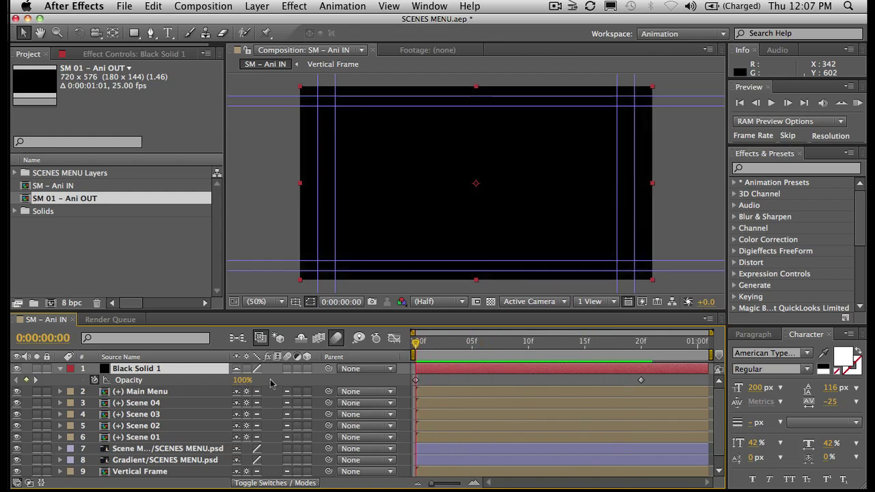
pyautogui.click(143, 380)
pyautogui.press('Delete')
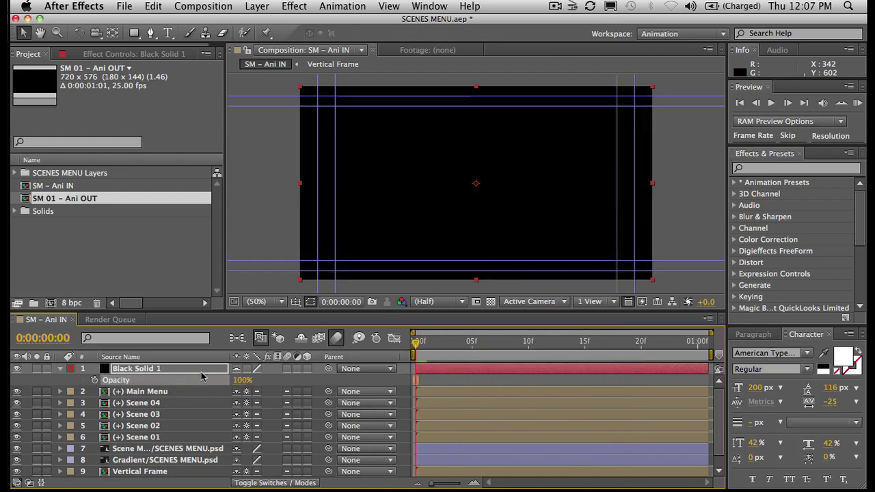
pyautogui.click(243, 380)
pyautogui.write('0')
pyautogui.press('Return')
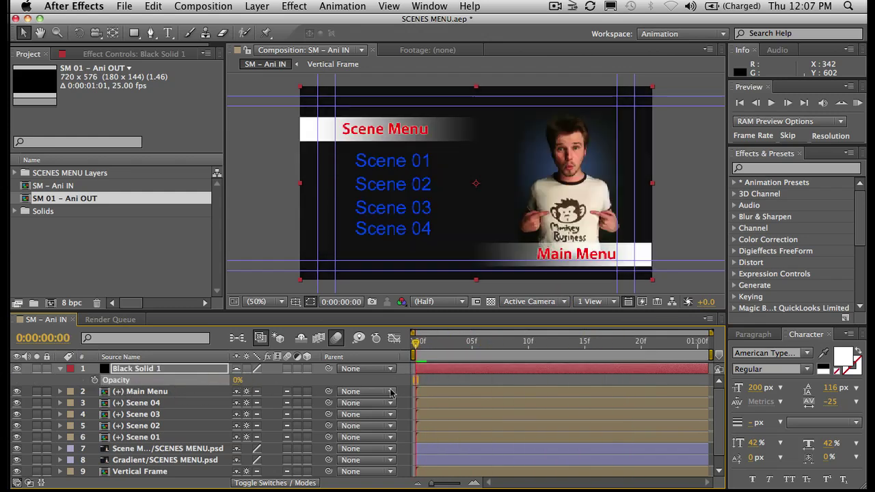
# - Set Black Solid 1's opacity to 50%
pyautogui.click(435, 380)
pyautogui.click(427, 374)
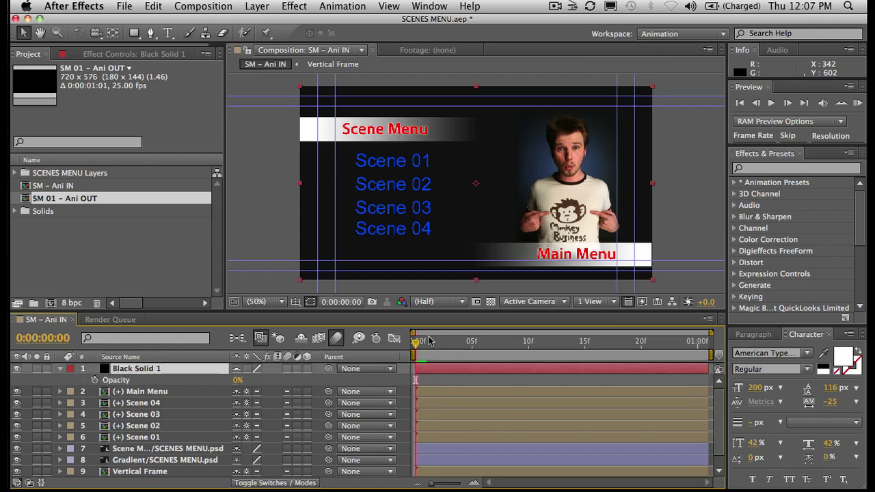
pyautogui.moveTo(239, 381); pyautogui.dragTo(251, 412)
pyautogui.write('50')
pyautogui.press('Return')
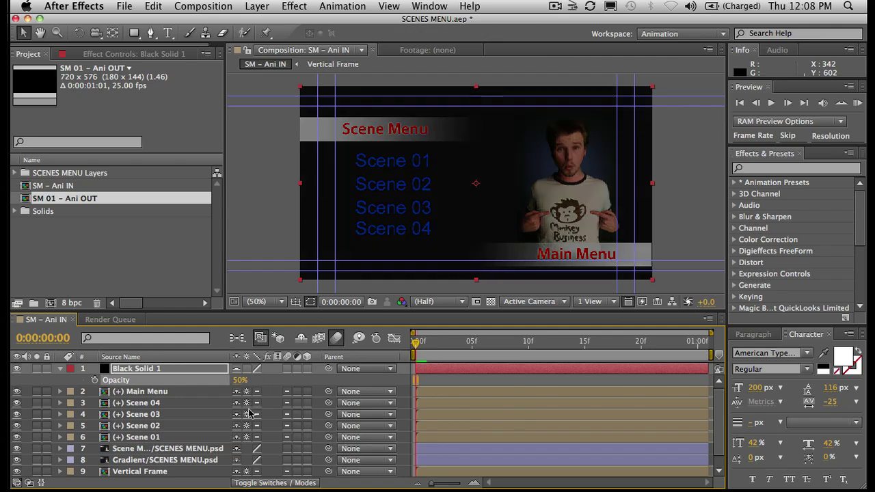
pyautogui.click(448, 373)
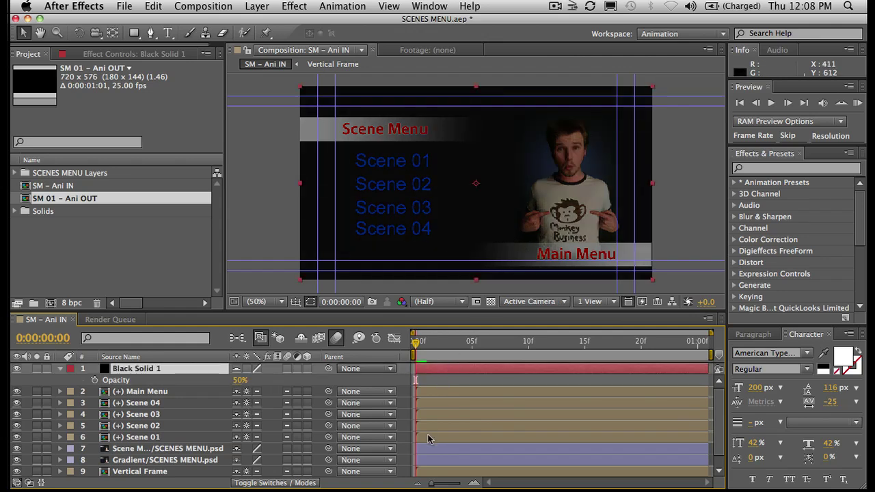
# - Move the Scene 01 layer to the top of the layer stack, above Black Solid 1
pyautogui.click(159, 438)
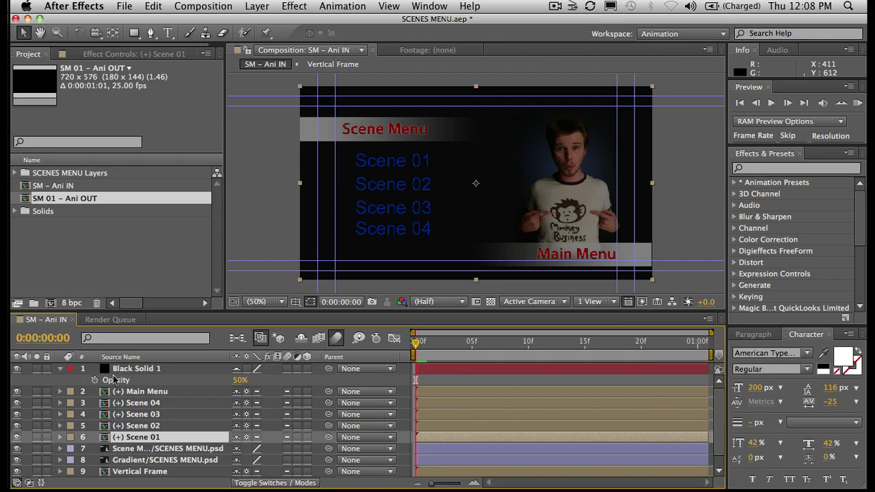
pyautogui.press('super+shift+bracketright')
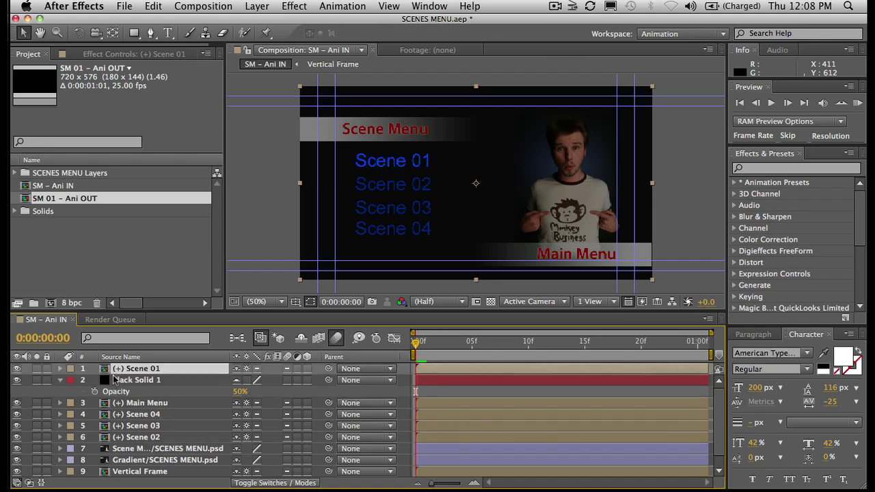
pyautogui.click(424, 358)
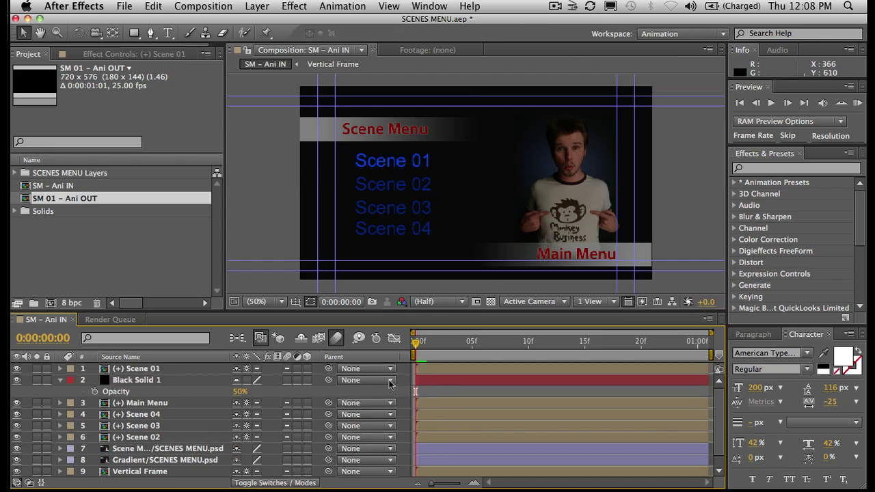
pyautogui.click(146, 369)
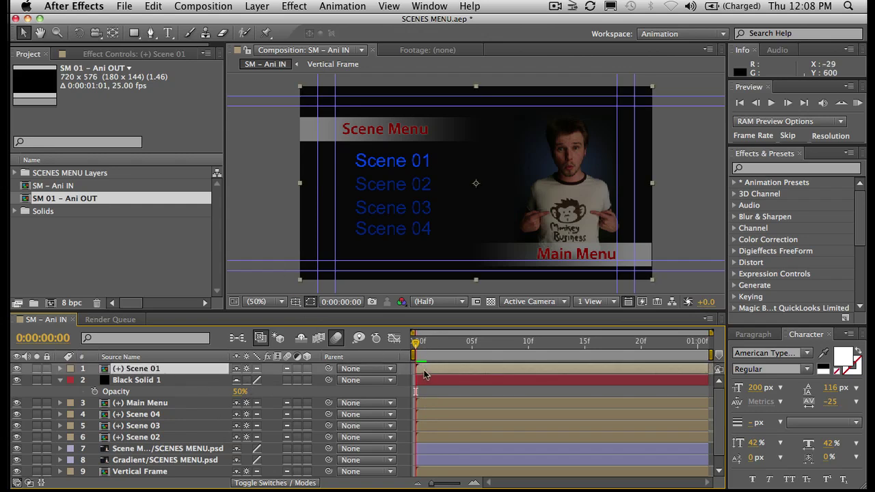
# - Try an opacity of 70% on Black Solid 1 and undo it
pyautogui.click(428, 380)
pyautogui.moveTo(419, 348)
pyautogui.mouseDown()
pyautogui.moveTo(554, 342)
pyautogui.moveTo(413, 342)
pyautogui.mouseUp()
pyautogui.click(240, 392)
pyautogui.press('Return')
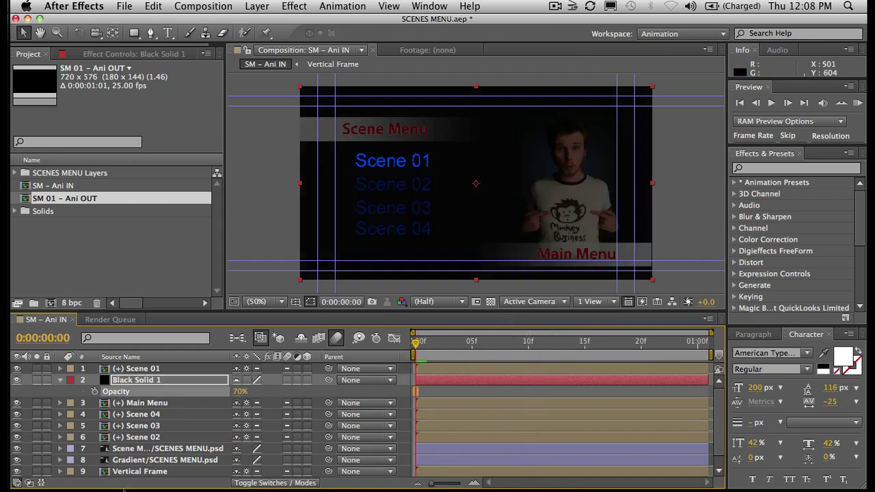
pyautogui.press('cmd+z')
# - Set Black Solid 1's opacity to 30% and draw a rectangular mask on it around the four scene titles
pyautogui.click(250, 392)
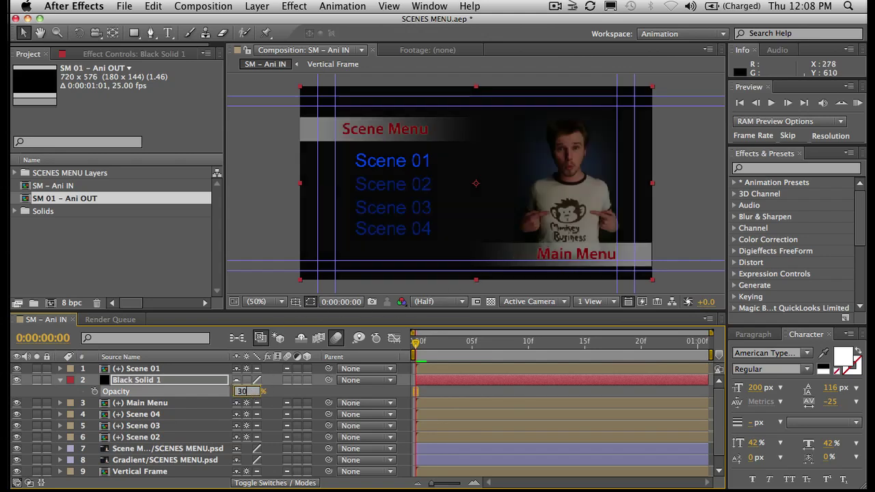
pyautogui.press('Return')
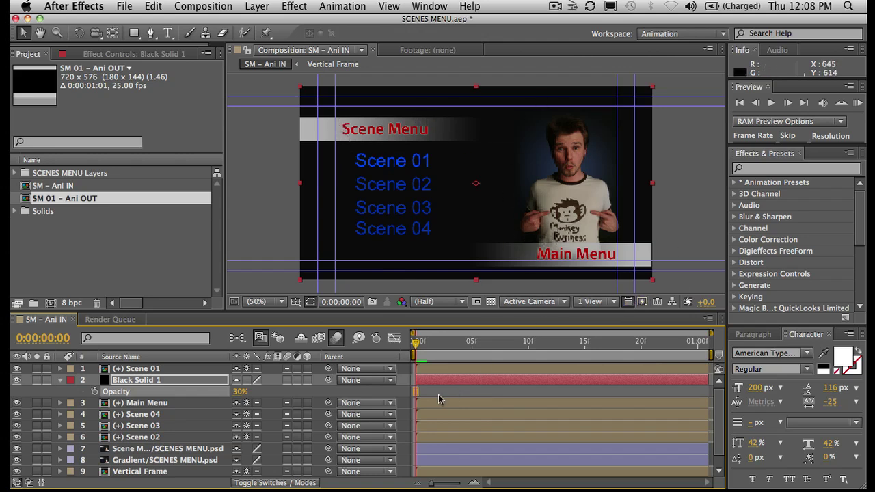
pyautogui.click(134, 34)
pyautogui.click(135, 34)
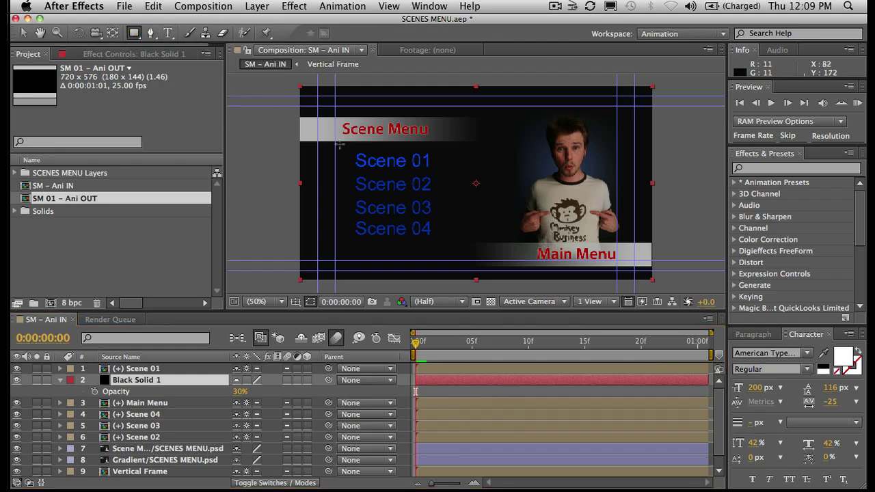
pyautogui.moveTo(345, 146); pyautogui.dragTo(448, 249)
pyautogui.click(461, 400)
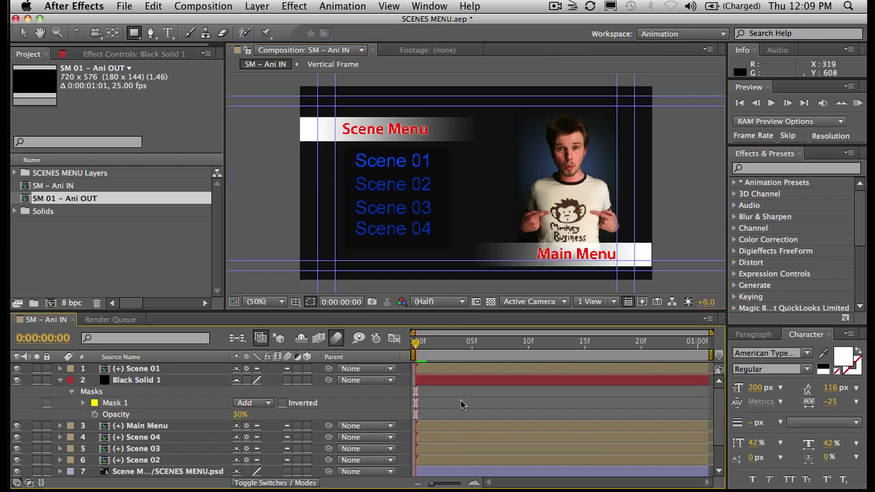
# - Add opacity keyframes to Black Solid 1 at 0:00:00:00 and 0:00:00:10, both at 30%
pyautogui.moveTo(431, 347); pyautogui.dragTo(416, 362)
pyautogui.click(429, 381)
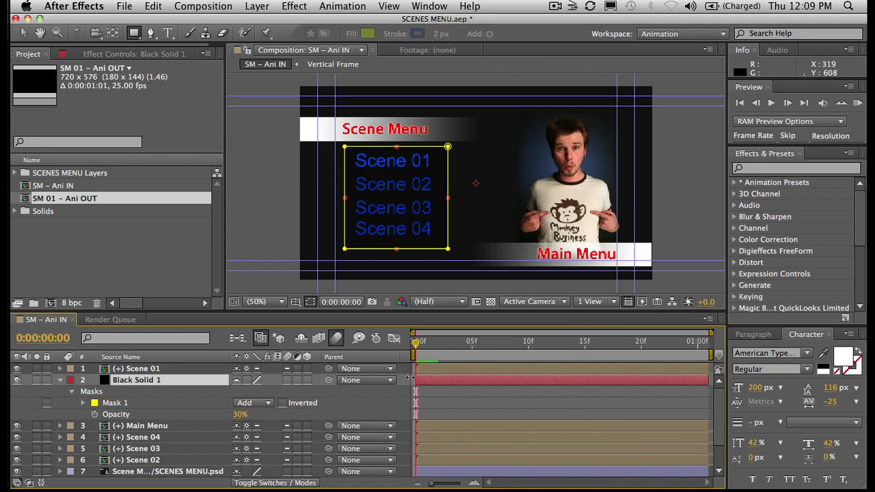
pyautogui.press('u')
pyautogui.press('t')
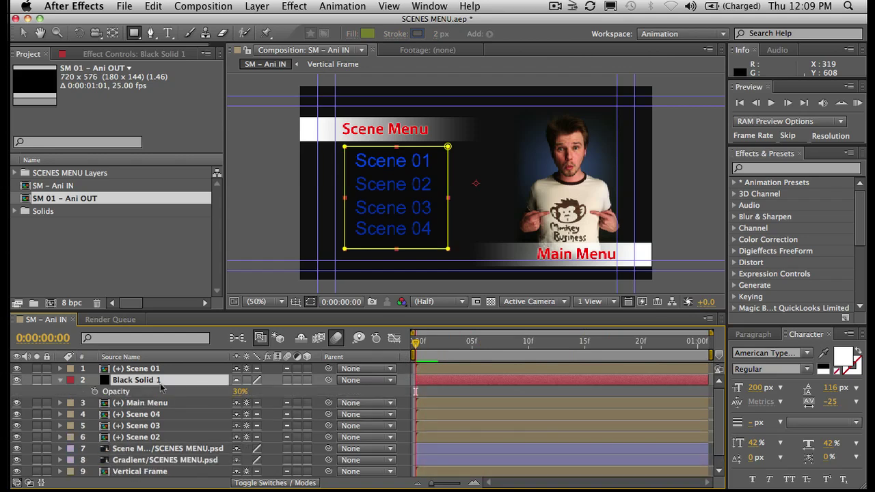
pyautogui.click(95, 391)
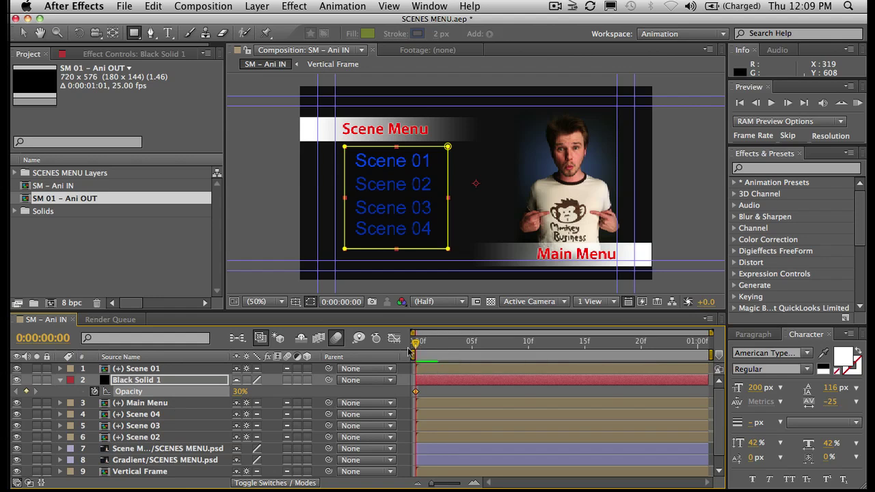
pyautogui.hotkey('shift', 'pagedown')
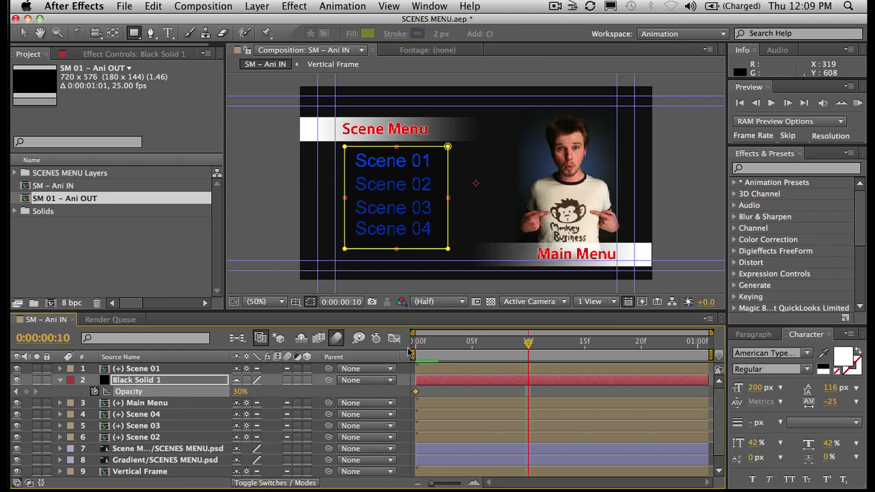
pyautogui.click(26, 392)
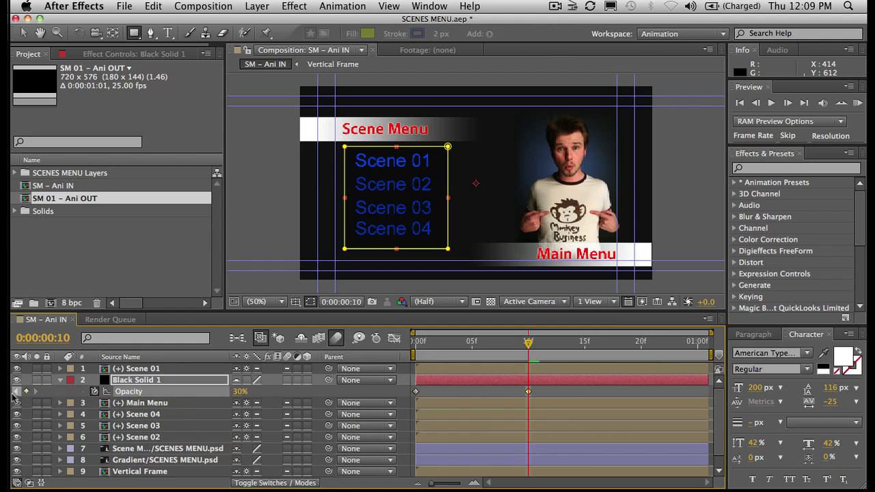
# - Set Black Solid 1's opacity keyframes to 0% at 0:00:00:00 and 50% at 0:00:00:10
pyautogui.press('Home')
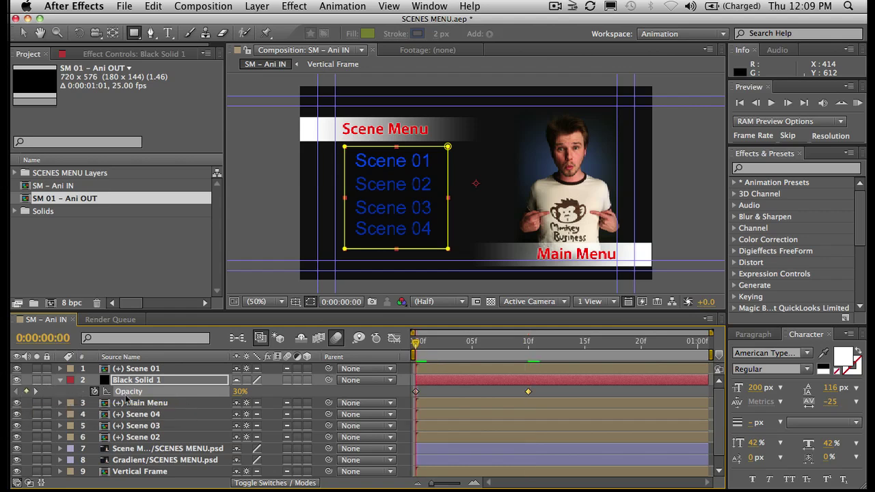
pyautogui.click(238, 391)
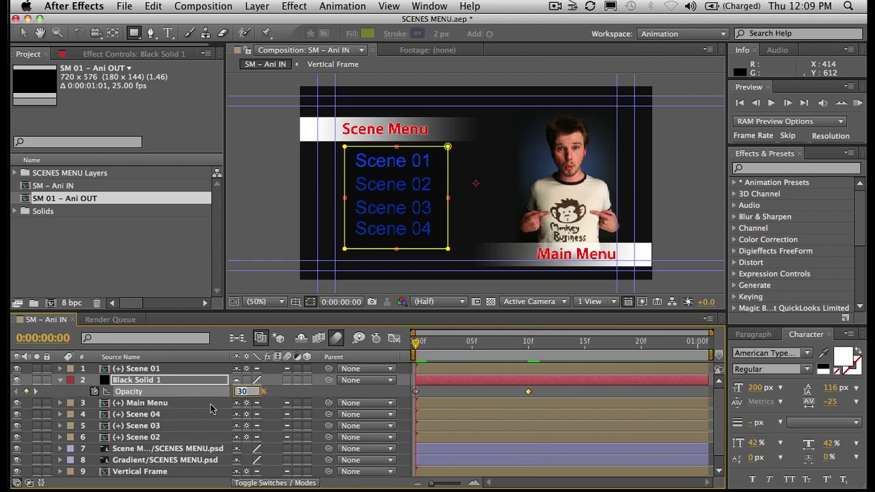
pyautogui.write('0')
pyautogui.press('Return')
pyautogui.moveTo(415, 342); pyautogui.dragTo(529, 350)
pyautogui.click(239, 392)
pyautogui.write('50')
pyautogui.press('Return')
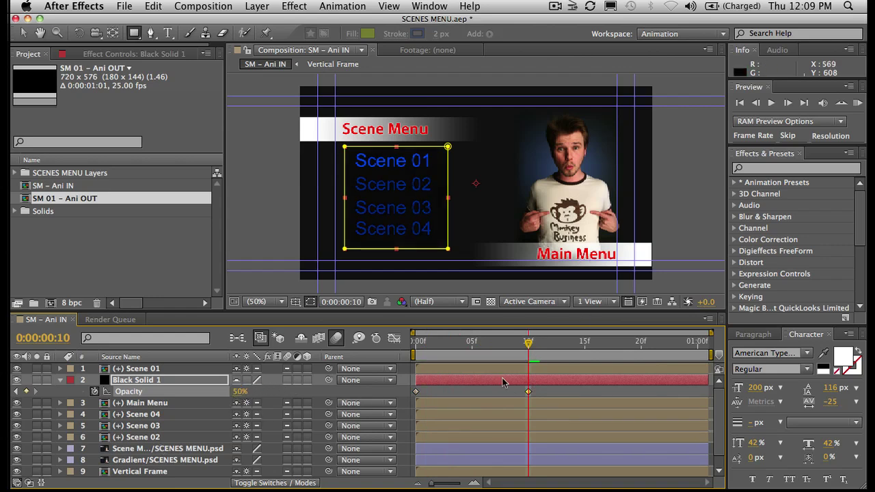
# - Add a third opacity keyframe to Black Solid 1 at 0:00:00:20, holding 50%
pyautogui.moveTo(529, 345); pyautogui.dragTo(640, 354)
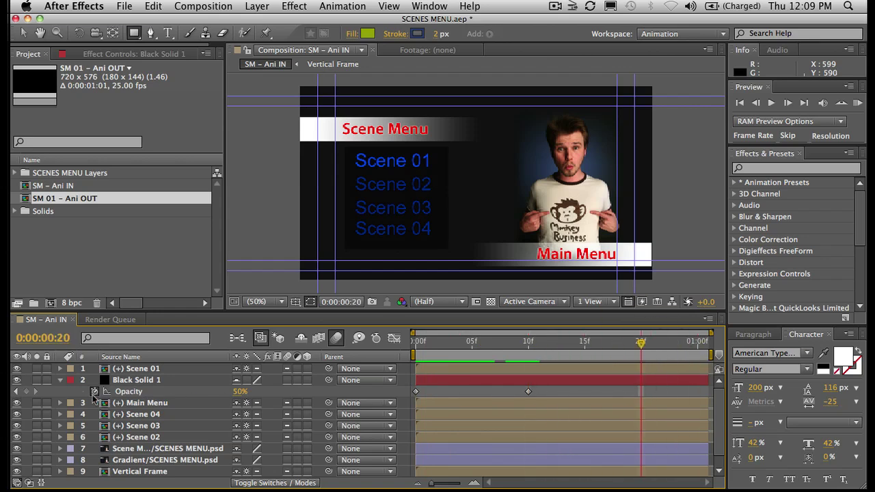
pyautogui.click(26, 391)
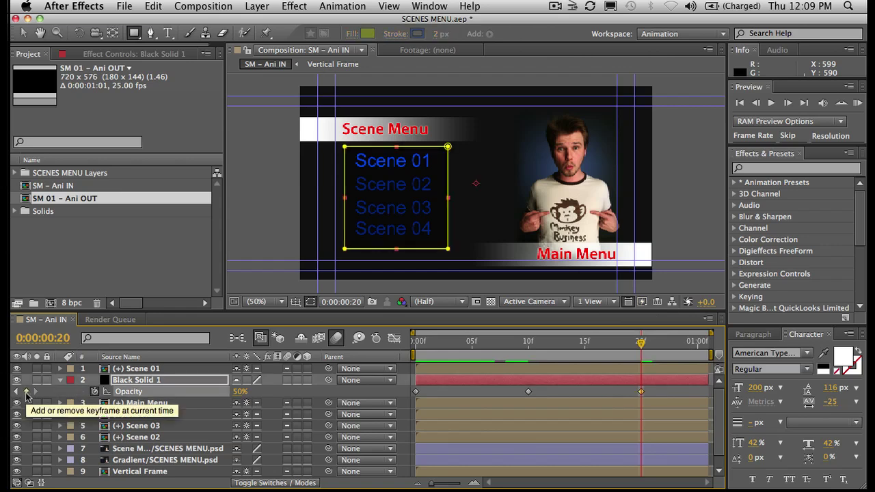
pyautogui.click(528, 391)
pyautogui.moveTo(619, 397); pyautogui.dragTo(670, 404)
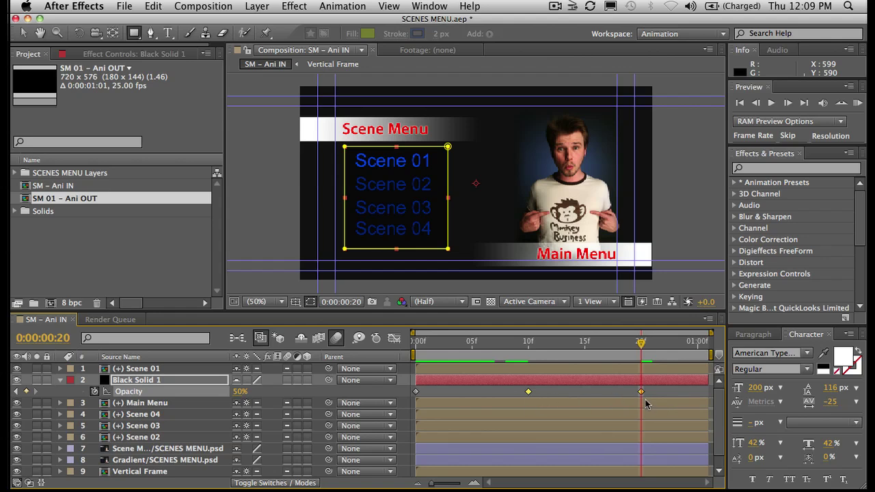
pyautogui.moveTo(646, 346)
pyautogui.mouseDown()
pyautogui.moveTo(698, 346)
pyautogui.moveTo(647, 347)
pyautogui.mouseUp()
pyautogui.click(670, 392)
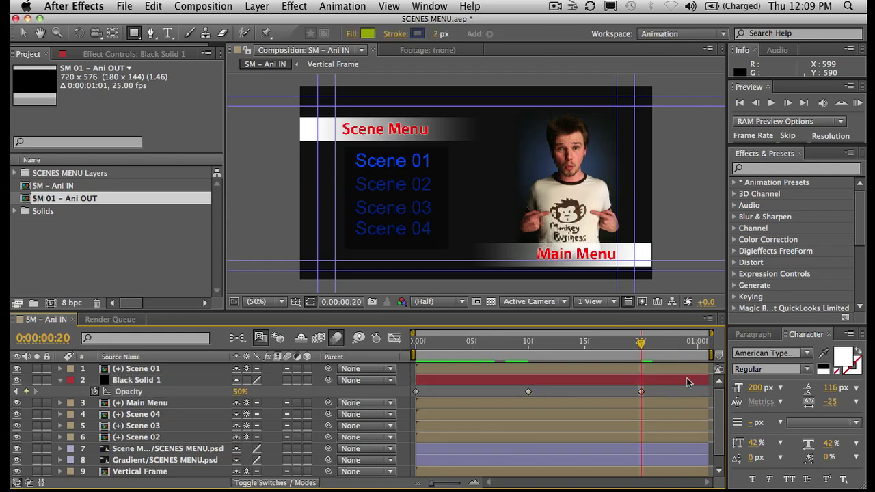
# - Change the SM - Ani IN composition's duration to 0:00:02:00
pyautogui.click(708, 319)
pyautogui.click(771, 331)
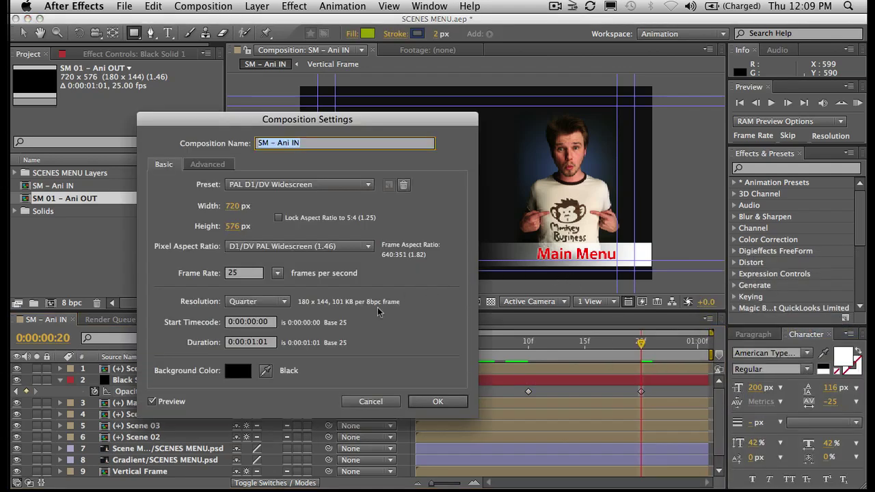
pyautogui.click(258, 345)
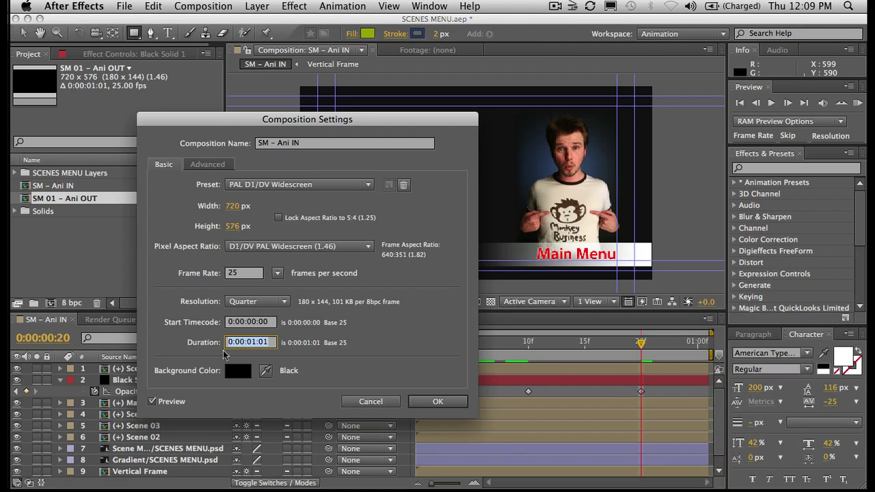
pyautogui.press('Return')
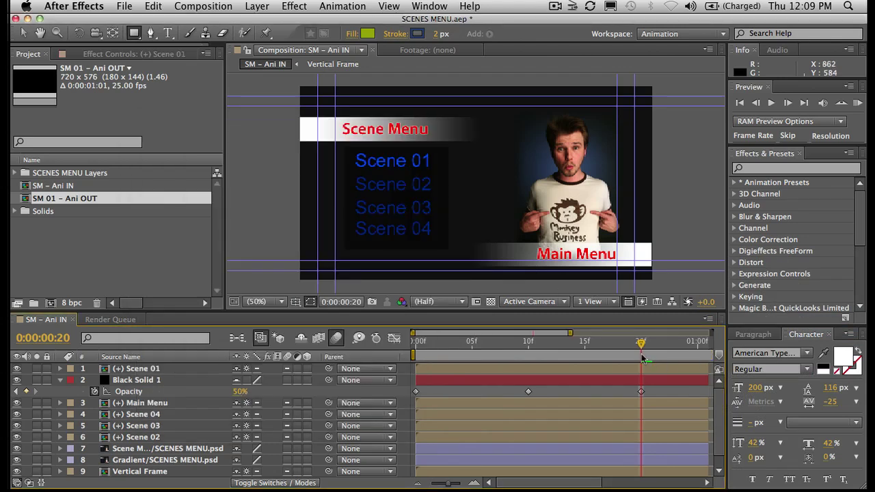
# - Extend the out points of all layers, from Scene 01 down to Vertical Frame, to the composition's last frame at 0:00:01:24
pyautogui.moveTo(581, 360); pyautogui.dragTo(745, 356)
pyautogui.click(556, 369)
pyautogui.keyDown('shift'); pyautogui.click(553, 471); pyautogui.keyUp('shift')
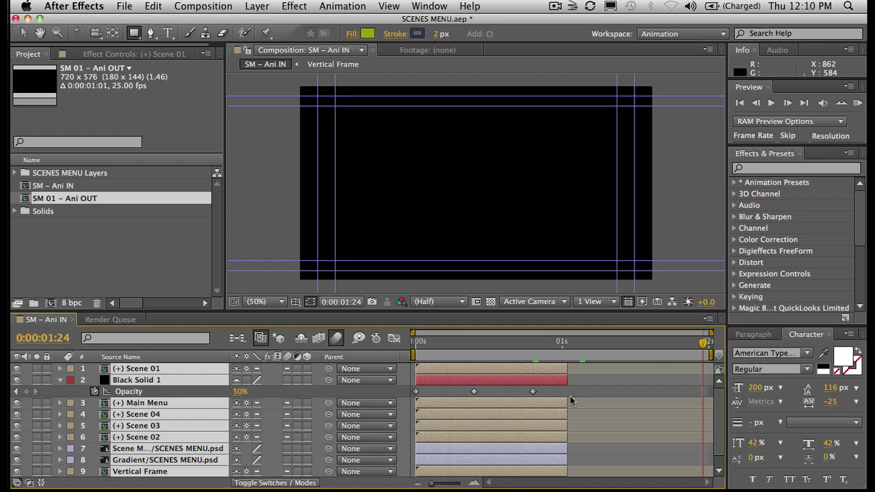
pyautogui.hotkey('alt', ']')
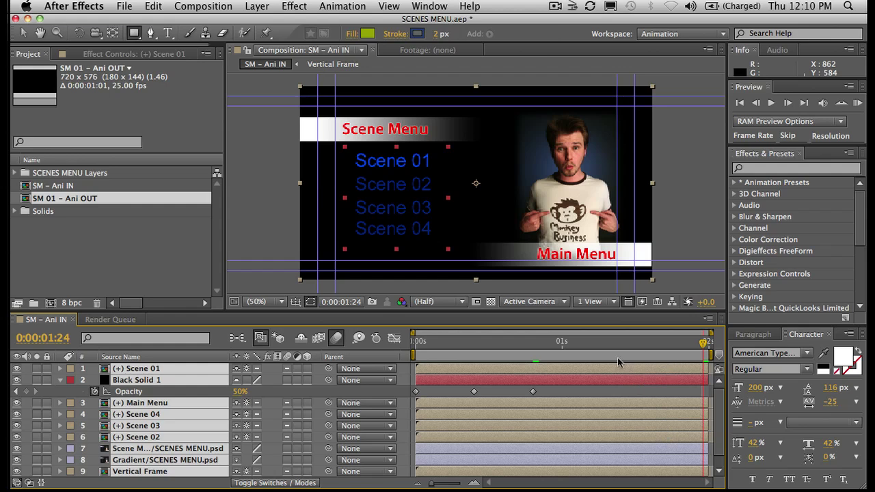
# - Add an opacity keyframe of 100% to Black Solid 1 at 0:00:01:20, one second after its 0:00:00:20 keyframe
pyautogui.moveTo(532, 357)
pyautogui.mouseDown()
pyautogui.moveTo(485, 357)
pyautogui.moveTo(544, 359)
pyautogui.mouseUp()
pyautogui.press('j')
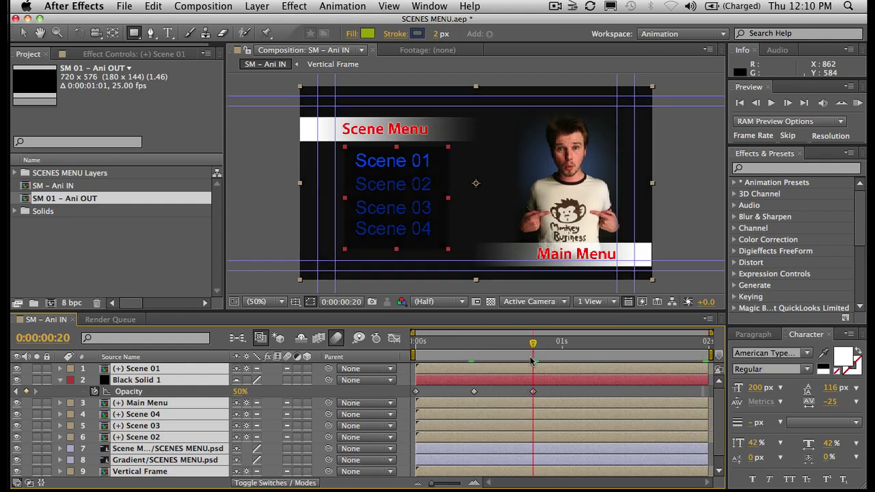
pyautogui.click(492, 395)
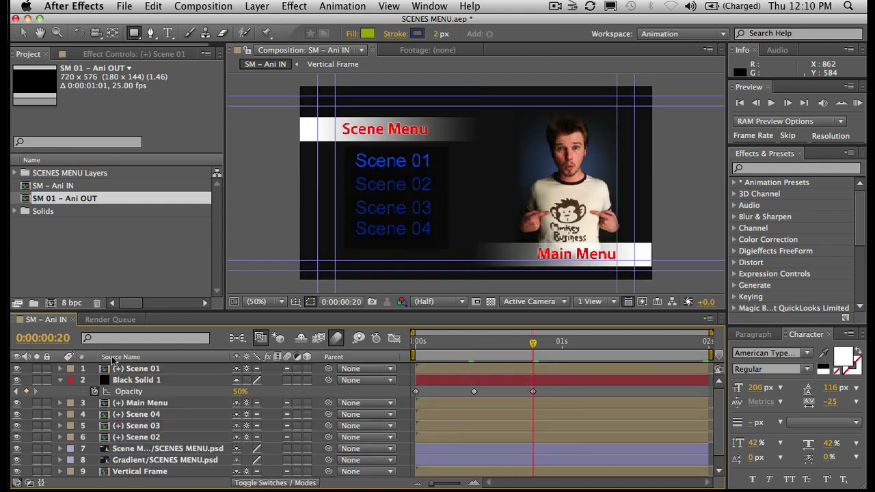
pyautogui.click(61, 339)
pyautogui.write('+100')
pyautogui.press('Return')
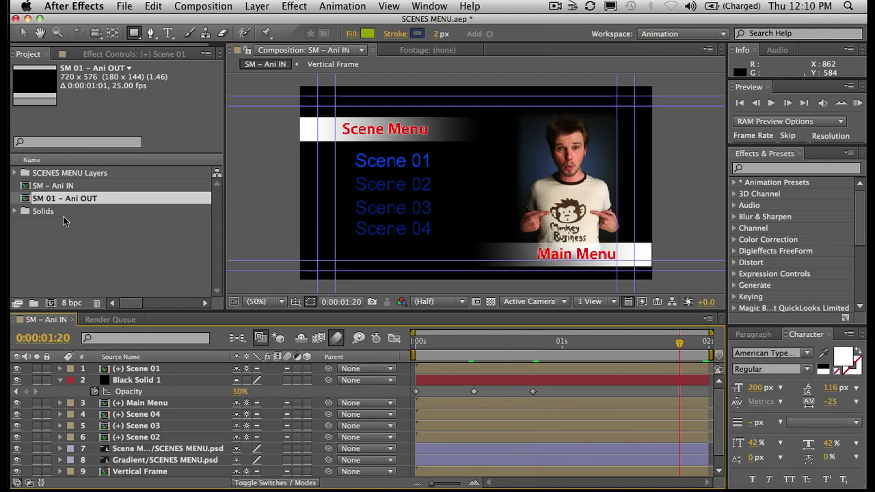
pyautogui.click(529, 381)
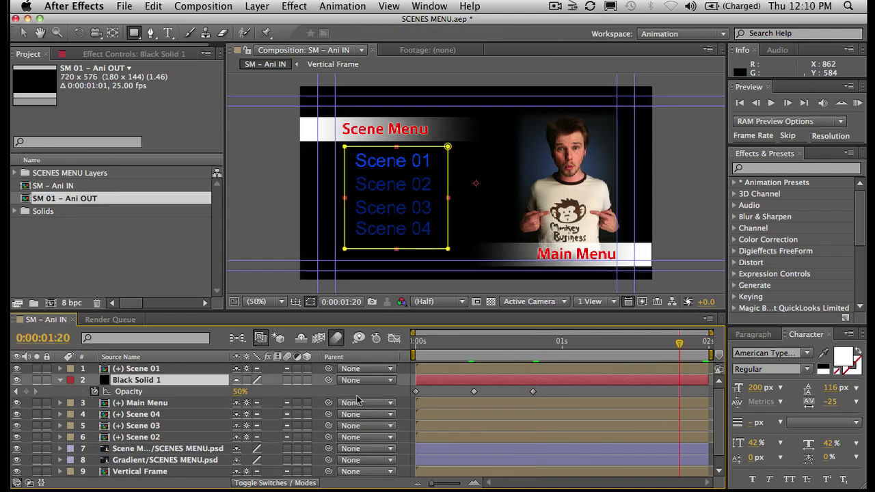
pyautogui.click(241, 391)
pyautogui.write('100')
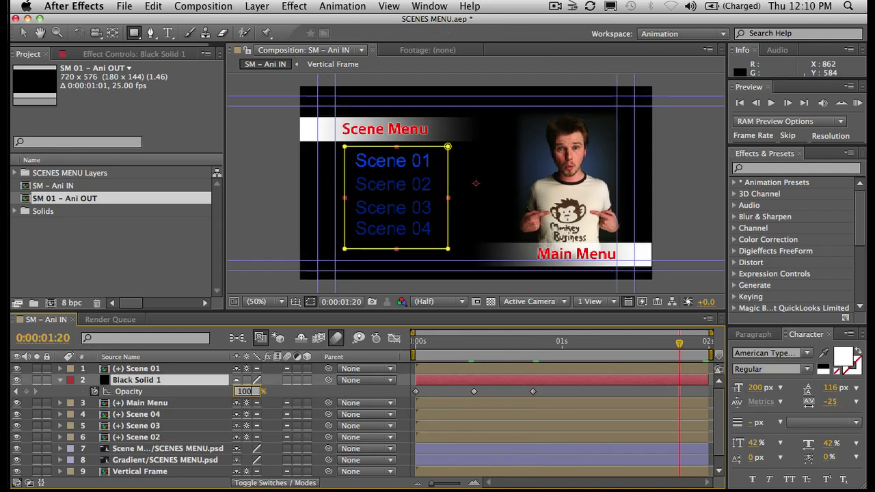
pyautogui.press('Return')
# - Split the Black Solid 1 layer at 0:00:00:20
pyautogui.moveTo(462, 349)
pyautogui.mouseDown()
pyautogui.moveTo(680, 351)
pyautogui.moveTo(677, 366)
pyautogui.moveTo(530, 369)
pyautogui.moveTo(667, 365)
pyautogui.moveTo(540, 369)
pyautogui.mouseUp()
pyautogui.press('F2')
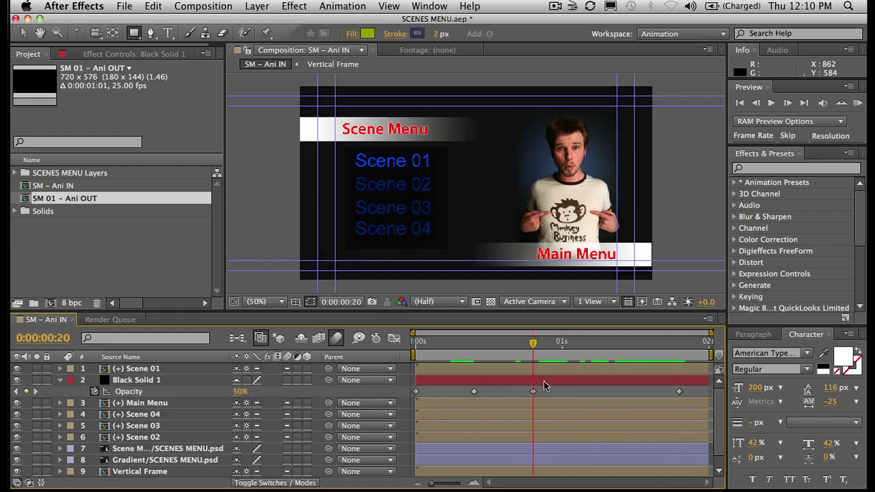
pyautogui.click(545, 383)
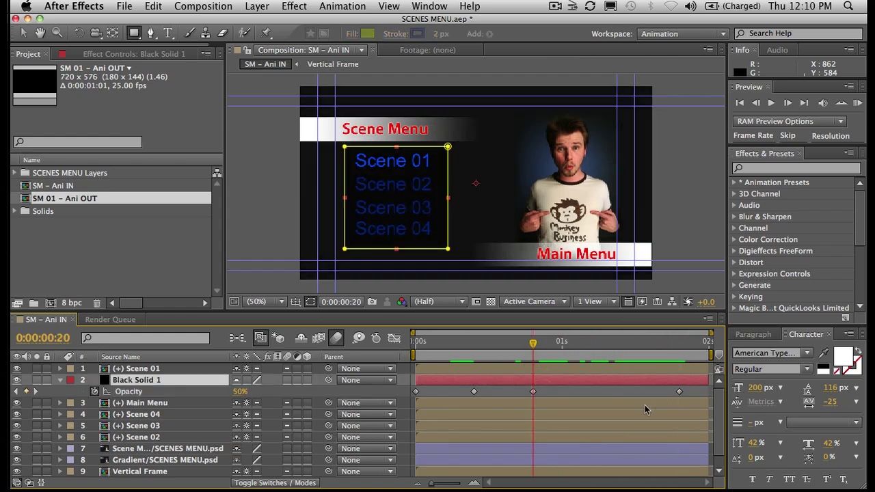
pyautogui.click(153, 6)
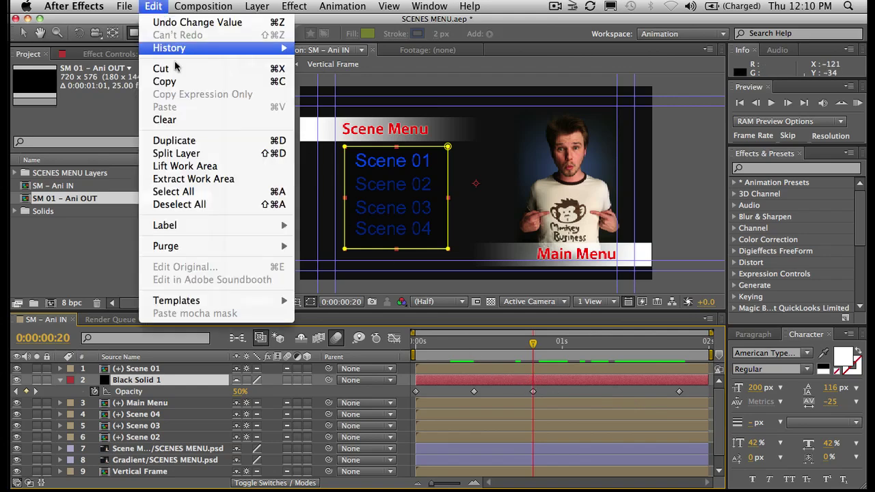
pyautogui.click(180, 157)
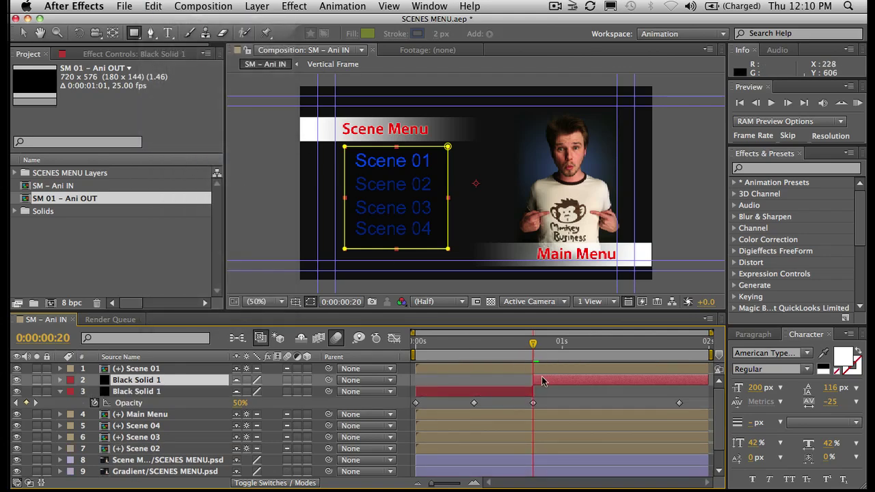
# - Move the later Black Solid 1 segment above Scene 01, delete its mask so it covers the full frame, and preview the animation
pyautogui.moveTo(544, 385); pyautogui.dragTo(530, 351)
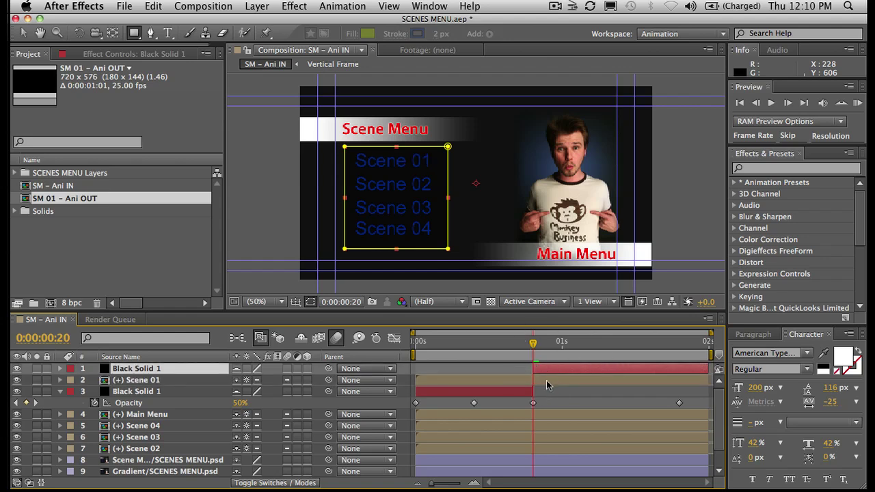
pyautogui.press('v')
pyautogui.click(450, 152)
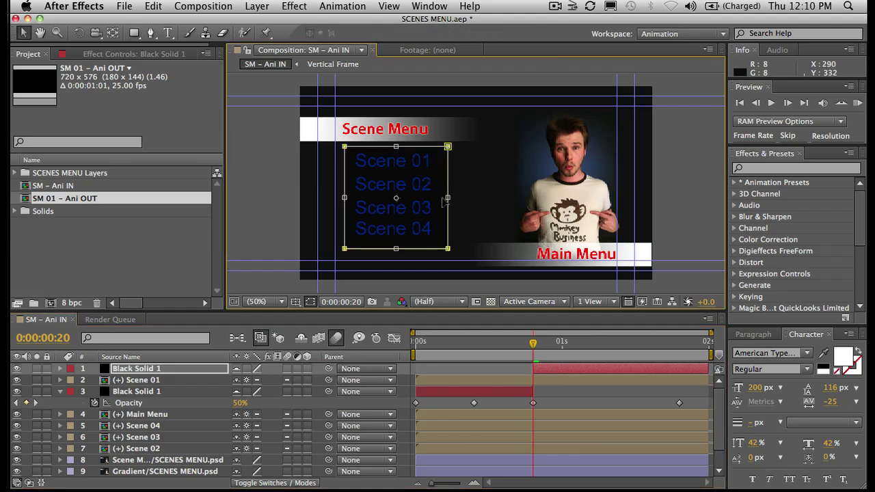
pyautogui.press('Delete')
pyautogui.press('KP_0')
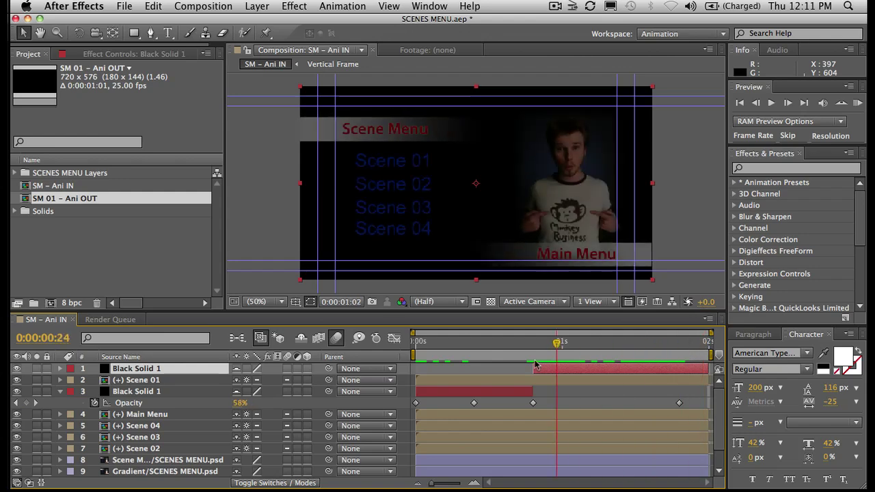
pyautogui.press('space')
pyautogui.moveTo(415, 342); pyautogui.dragTo(527, 342)
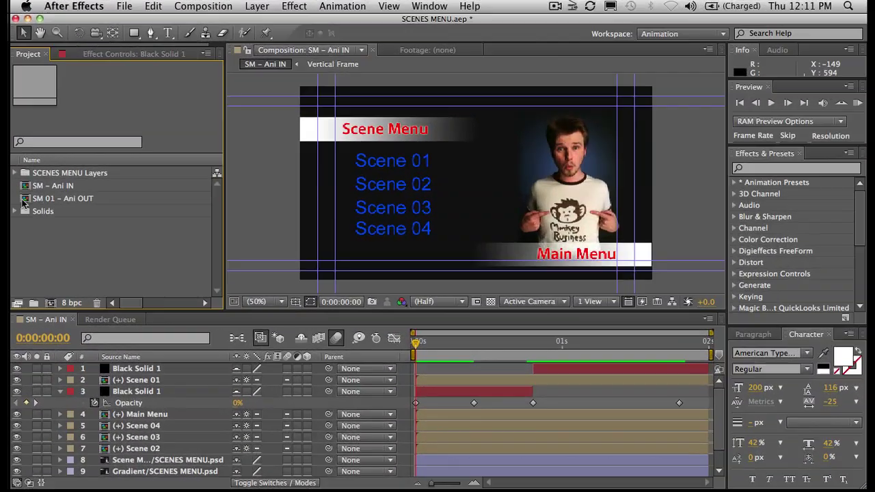
# - Add the SM 01 - Ani OUT composition to the render queue and check its output file name and folder without saving
pyautogui.click(31, 198)
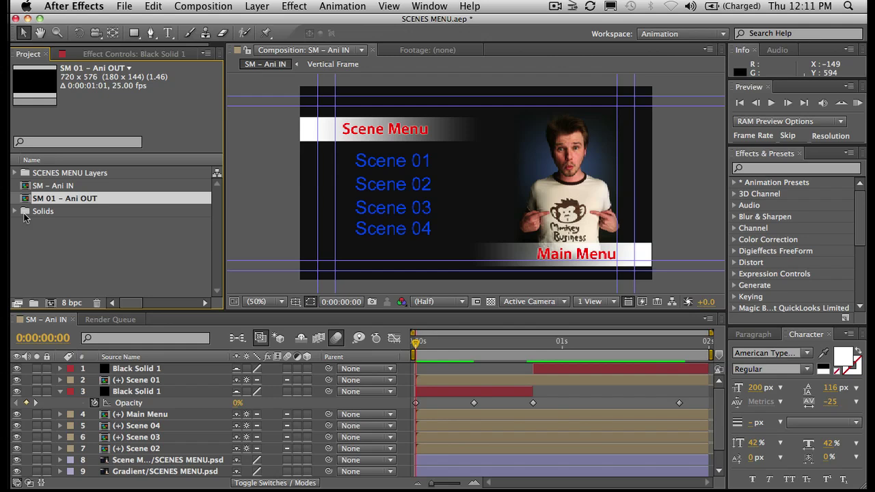
pyautogui.click(170, 385)
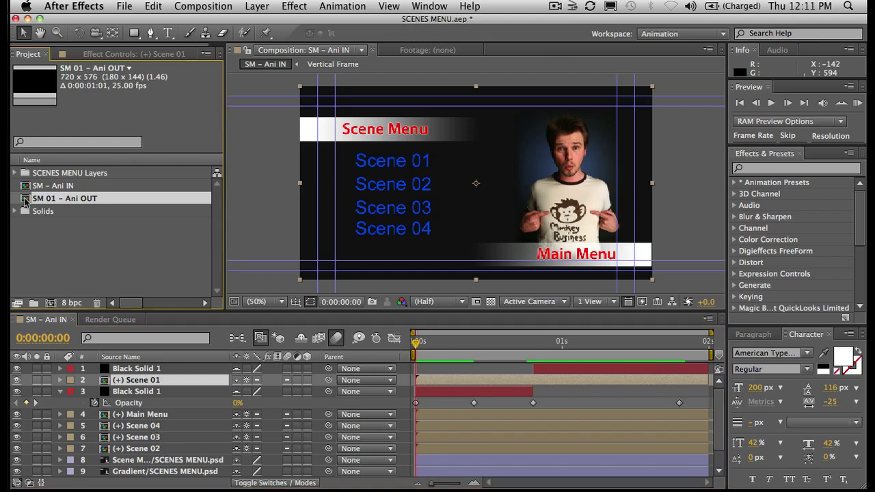
pyautogui.click(222, 8)
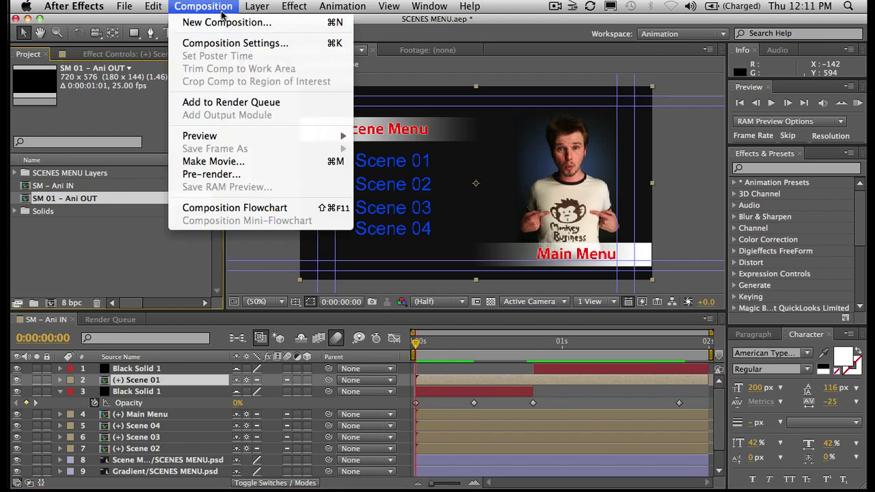
pyautogui.click(229, 102)
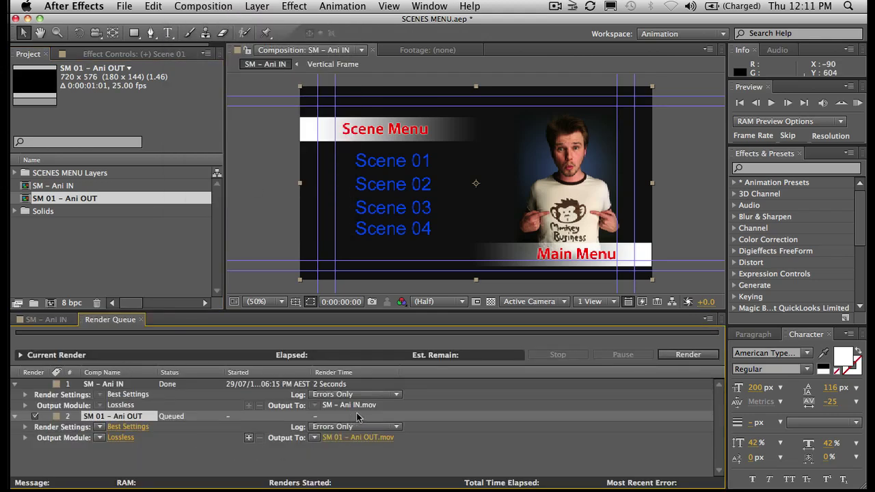
pyautogui.click(379, 409)
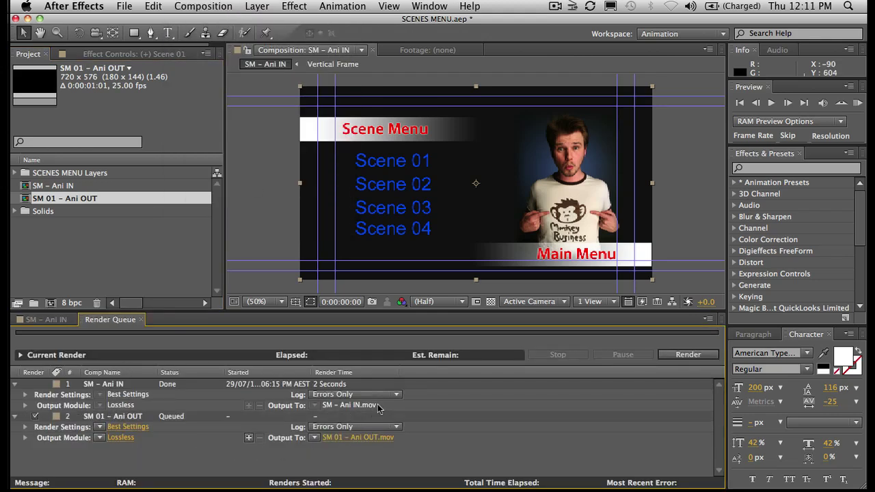
pyautogui.click(350, 438)
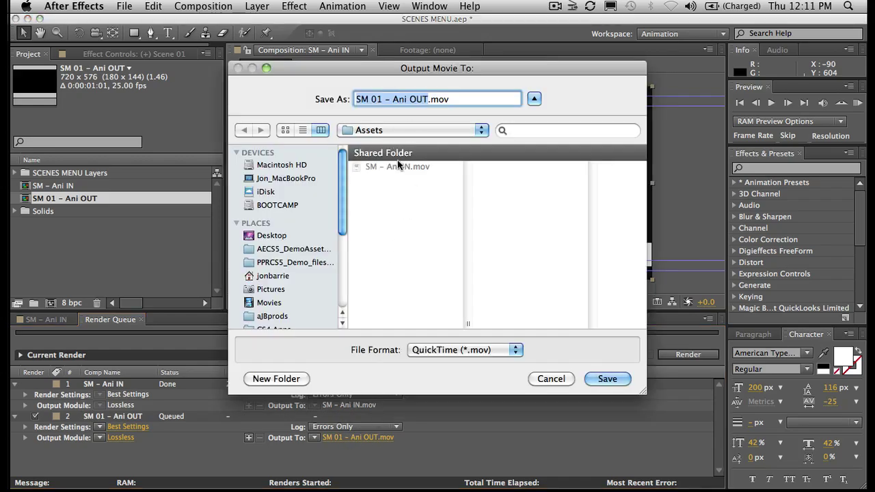
pyautogui.click(548, 381)
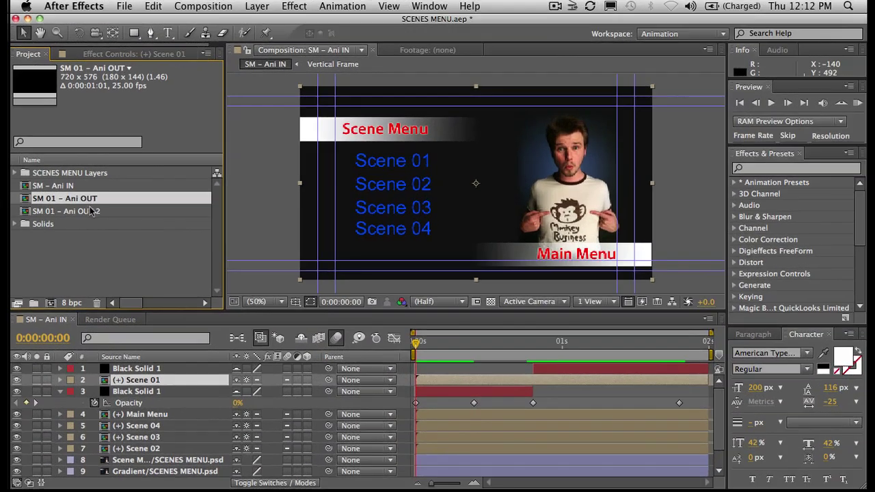
# - Rename the SM 01 - Ani OUT composition to SM - Ani OUT 1
pyautogui.press('Return')
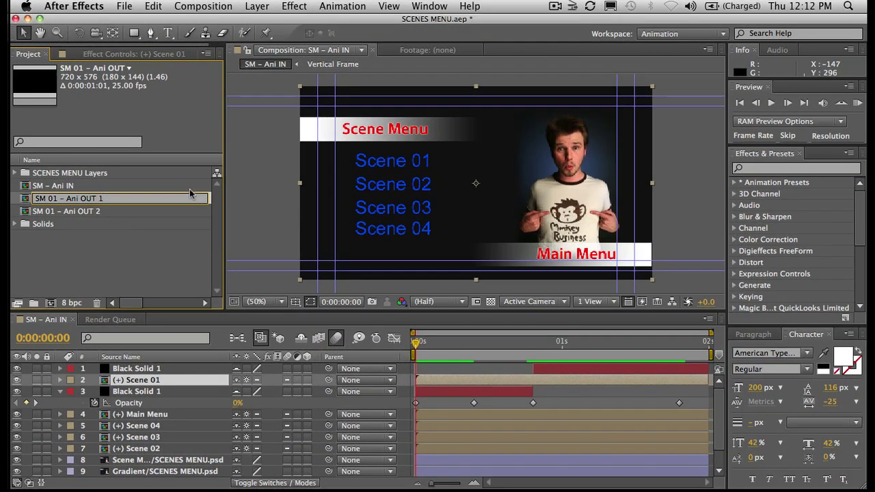
pyautogui.press('BackSpace')
pyautogui.press('BackSpace')
pyautogui.press('BackSpace')
# - Rename the duplicate composition SM 01 - Ani OUT 2 to SM - Ani OUT 2
pyautogui.click(56, 213)
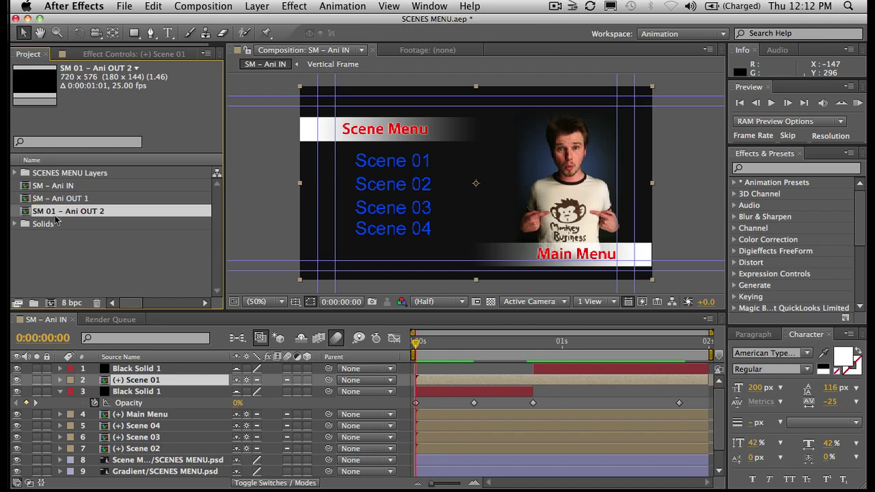
pyautogui.press('Return')
pyautogui.click(54, 211)
pyautogui.press('BackSpace')
pyautogui.press('Delete')
pyautogui.press('Delete')
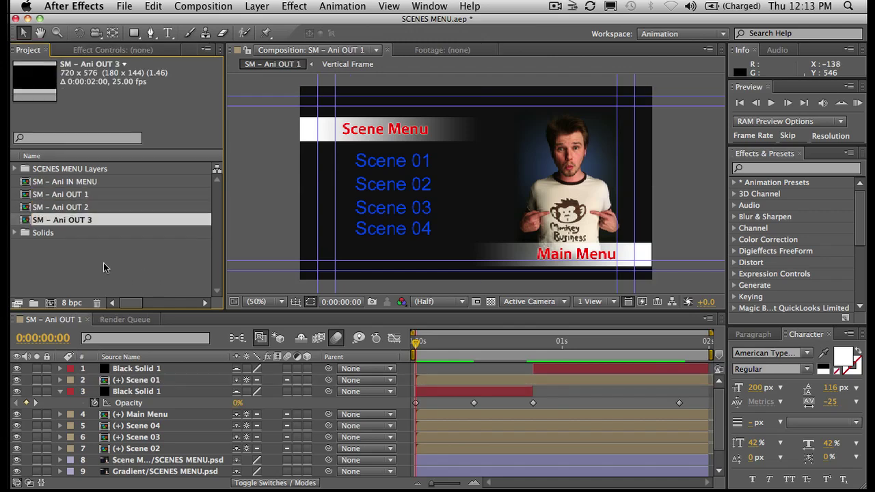
# - Duplicate the SM - Ani OUT 3 composition to create SM - Ani OUT 4
pyautogui.press('super+d')
pyautogui.click(104, 265)
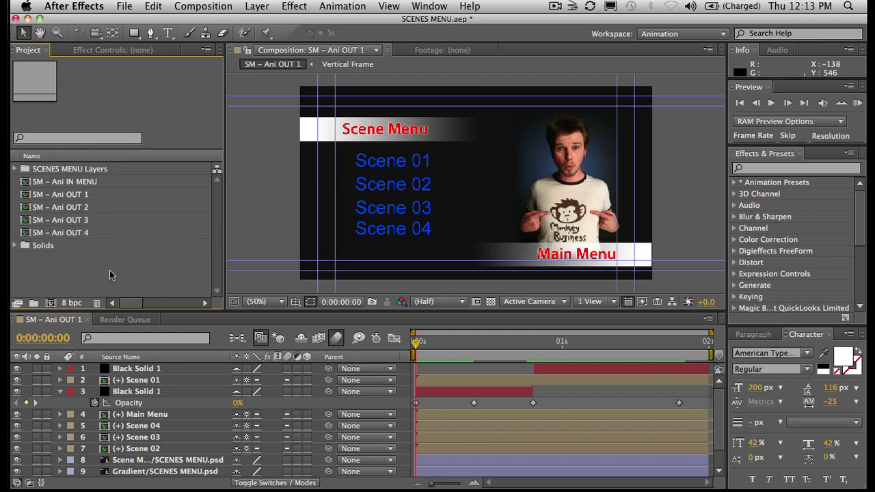
# - In SM - Ani OUT 2, move Scene 01 below both Black Solid 1 layers and place Scene 02 between them
pyautogui.click(72, 207)
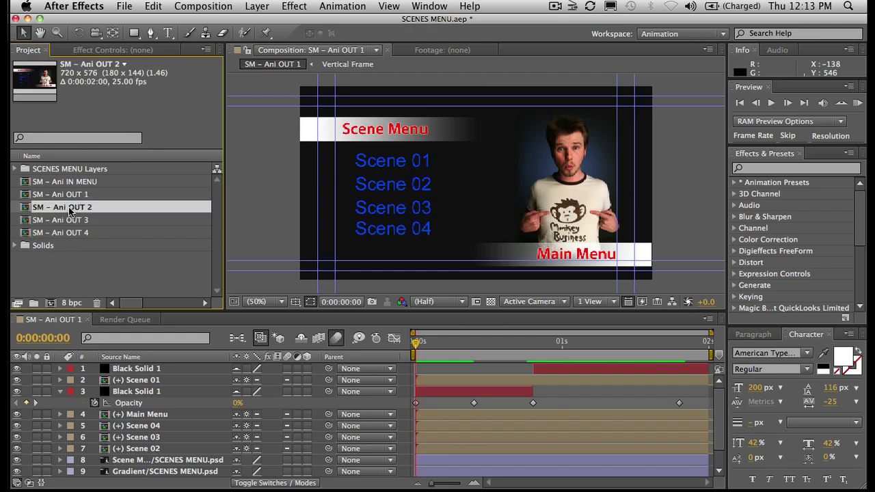
pyautogui.doubleClick(72, 206)
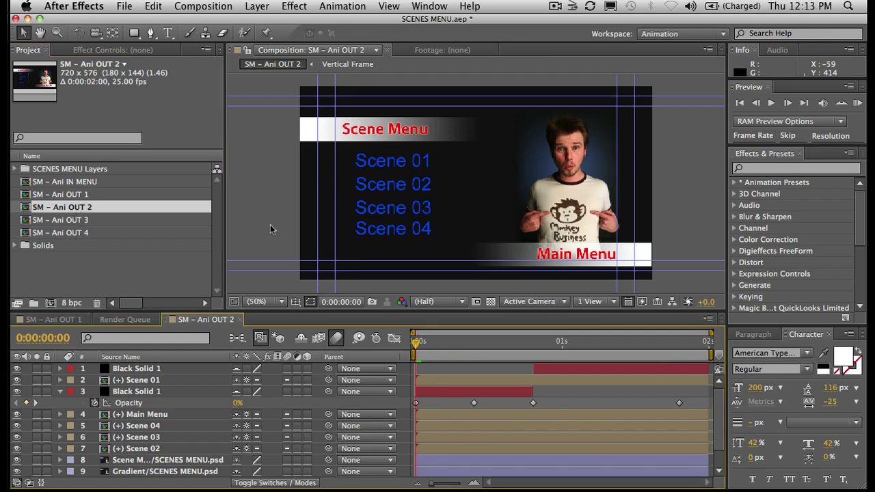
pyautogui.click(421, 381)
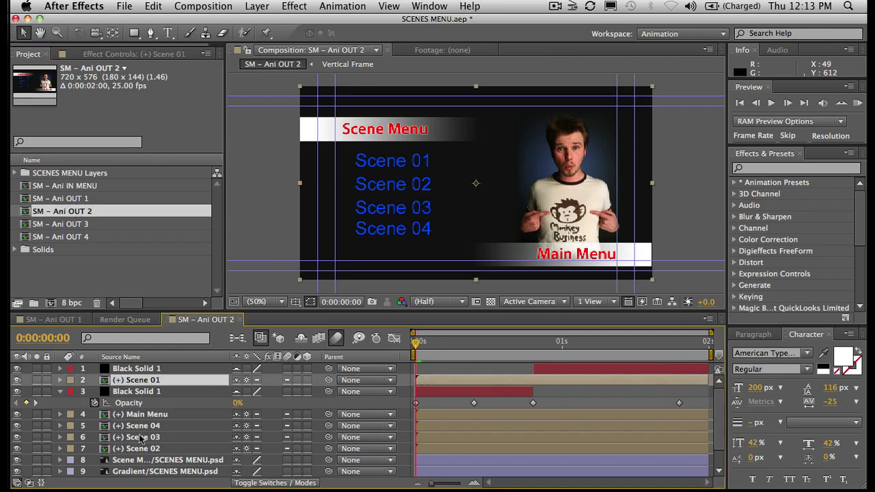
pyautogui.press('super+bracketleft')
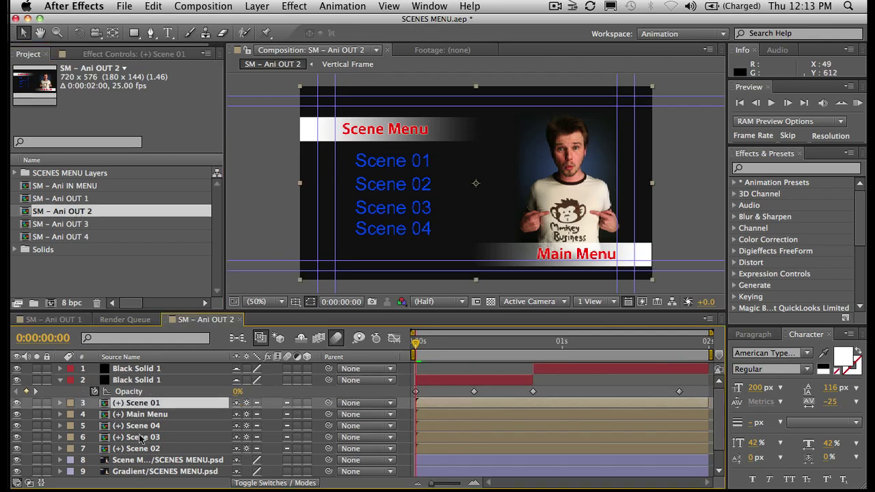
pyautogui.click(171, 451)
pyautogui.press('super+bracketright')
pyautogui.press('super+bracketright')
pyautogui.press('super+bracketright')
pyautogui.press('super+bracketright')
pyautogui.press('super+bracketright')
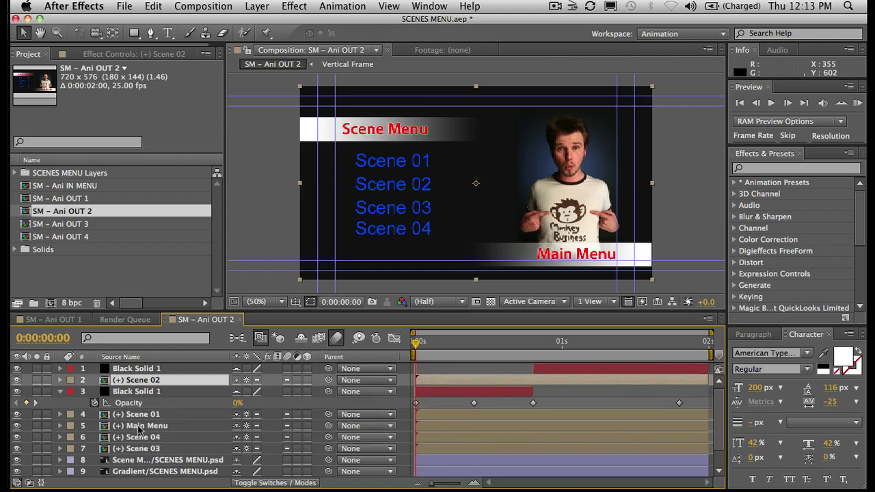
# - In SM - Ani OUT 3, place Scene 03 between the two Black Solid 1 layers and move Scene 01 below them
pyautogui.doubleClick(74, 224)
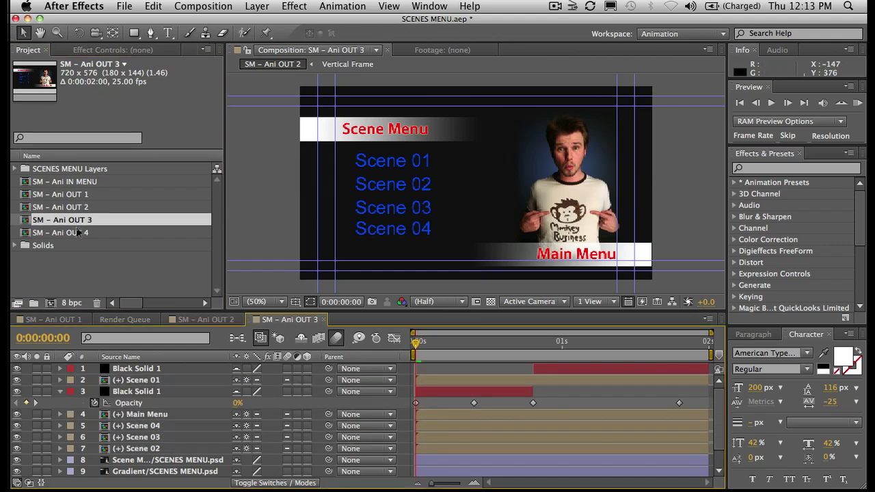
pyautogui.click(163, 440)
pyautogui.press('super+bracketright')
pyautogui.press('super+bracketright')
pyautogui.press('super+bracketright')
pyautogui.press('super+bracketright')
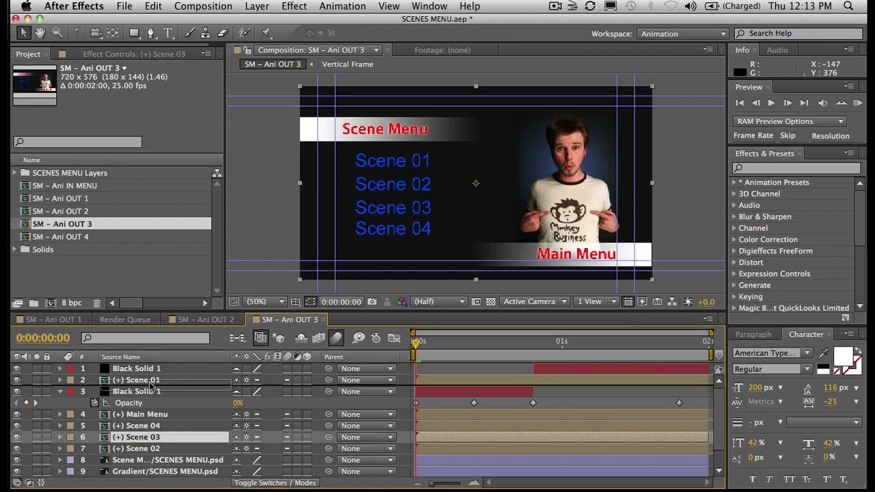
pyautogui.click(151, 391)
pyautogui.press('super+bracketleft')
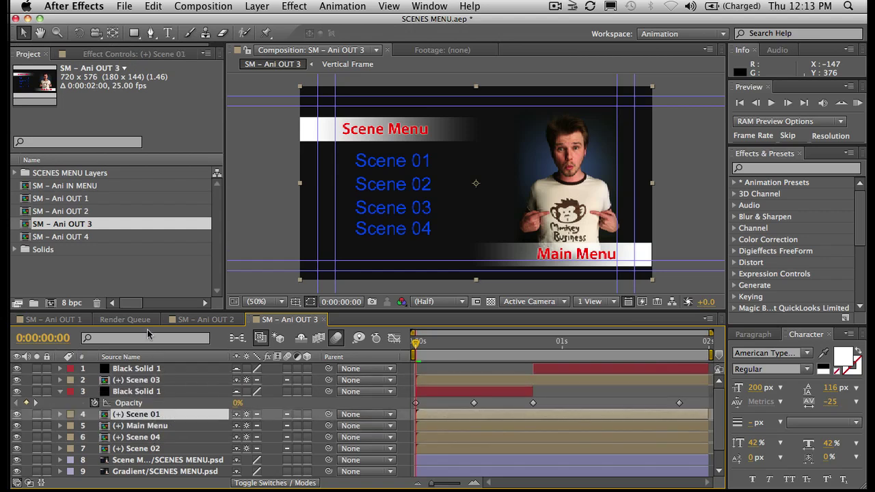
# - In SM - Ani OUT 4, place Scene 04 between the two Black Solid 1 layers, with Scene 01 below them
pyautogui.doubleClick(81, 237)
pyautogui.moveTo(148, 383)
pyautogui.mouseDown()
pyautogui.moveTo(149, 425)
pyautogui.moveTo(155, 380)
pyautogui.mouseUp()
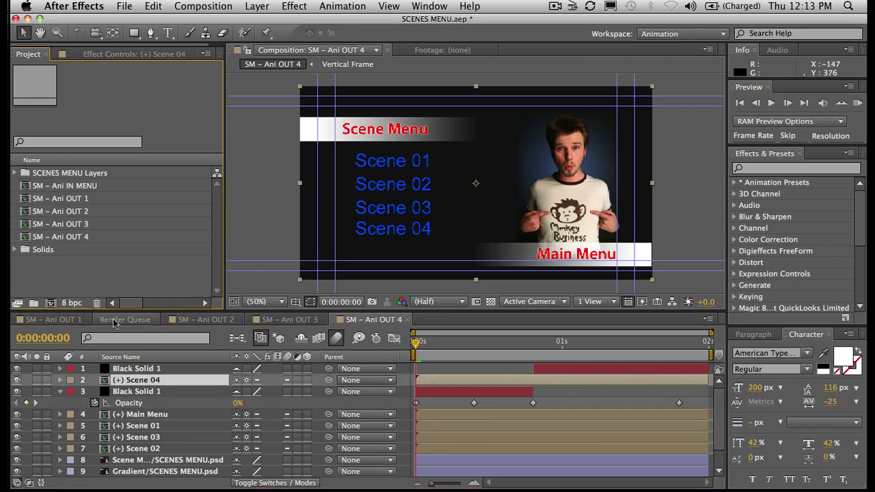
# - Add SM - Ani OUT 2, 3 and 4 to the render queue and render all queued compositions
pyautogui.click(119, 320)
pyautogui.moveTo(61, 211); pyautogui.dragTo(68, 236)
pyautogui.click(125, 319)
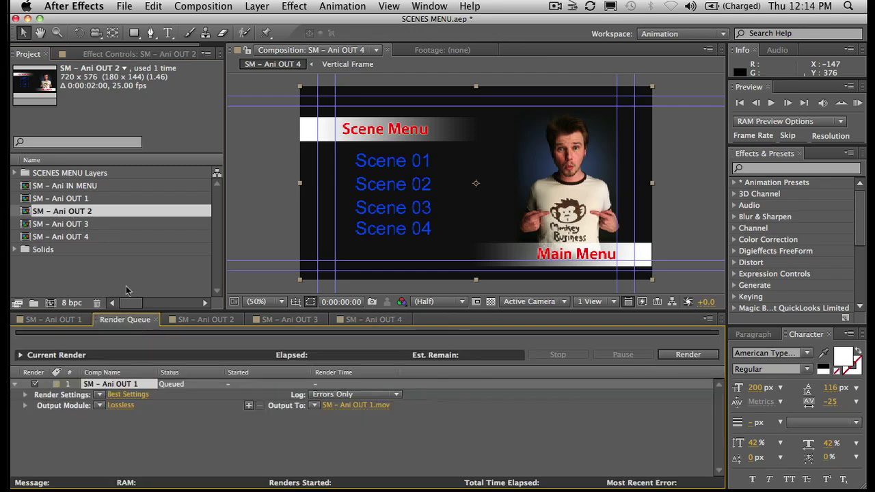
pyautogui.keyDown('shift'); pyautogui.click(63, 226); pyautogui.keyUp('shift')
pyautogui.keyDown('shift'); pyautogui.click(63, 237); pyautogui.keyUp('shift')
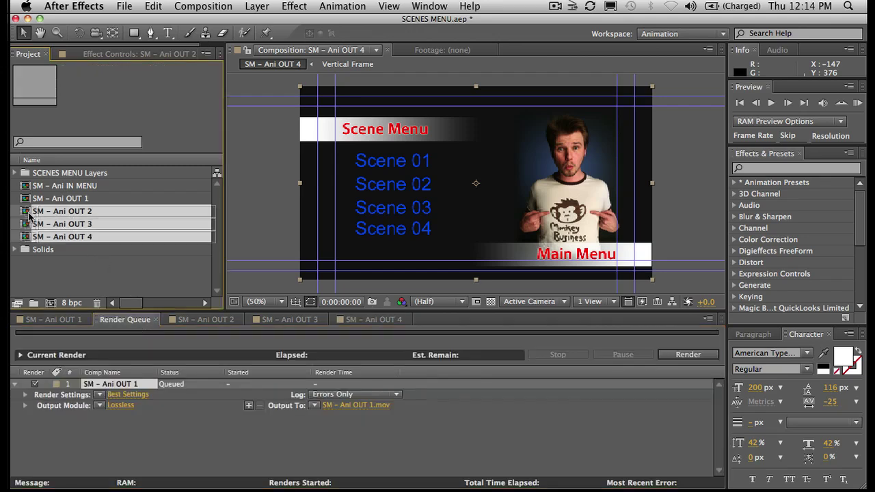
pyautogui.moveTo(27, 217); pyautogui.dragTo(71, 424)
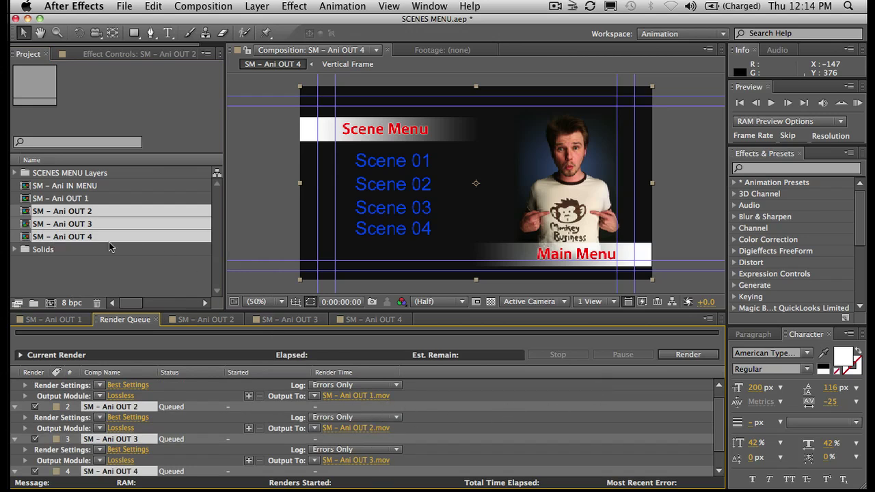
pyautogui.click(674, 355)
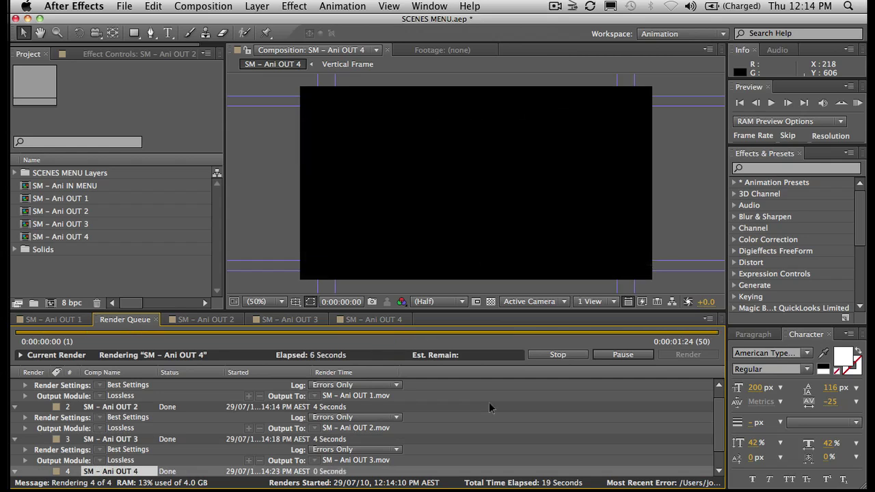
# - Duplicate the SM - Ani IN MENU composition and rename the copy SM - Ani OUT MENU
pyautogui.doubleClick(68, 187)
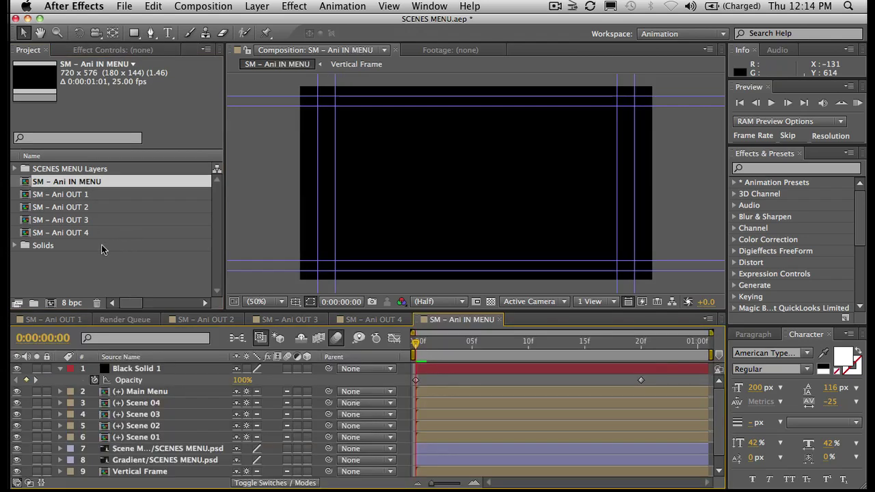
pyautogui.click(29, 183)
pyautogui.press('super+d')
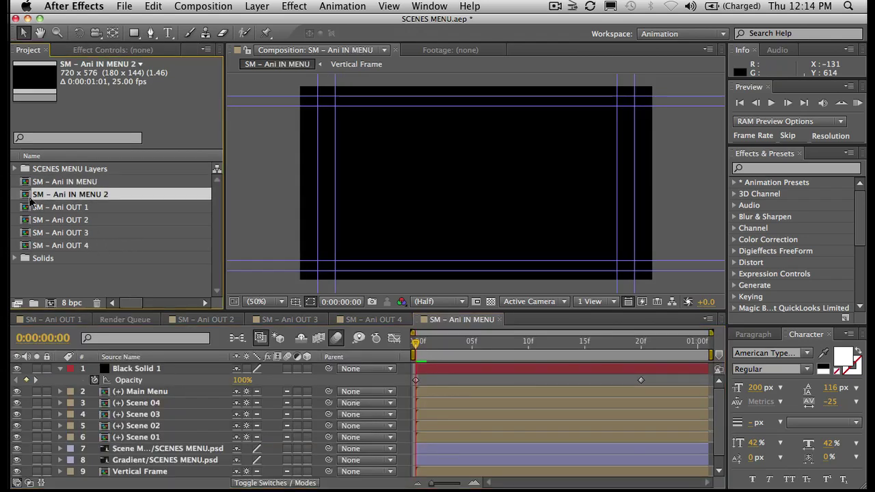
pyautogui.press('Return')
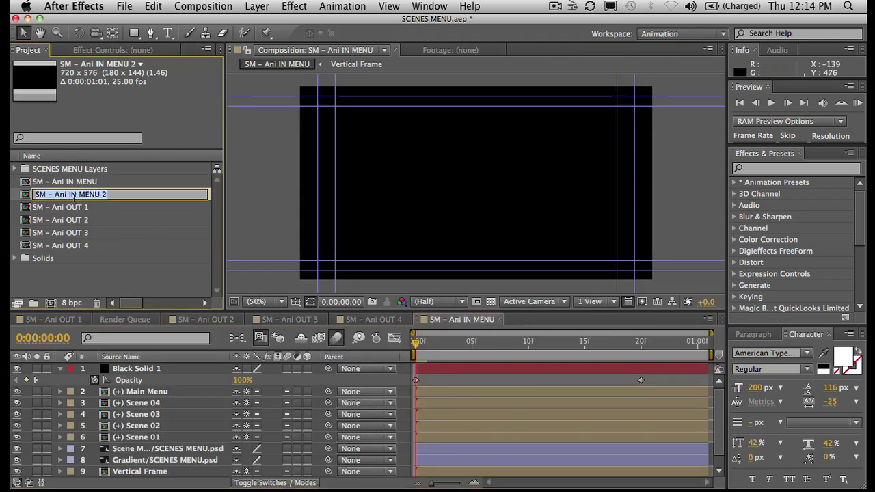
pyautogui.click(72, 195)
pyautogui.press('BackSpace')
pyautogui.press('BackSpace')
pyautogui.write('OUT')
pyautogui.press('End')
pyautogui.press('BackSpace')
pyautogui.press('BackSpace')
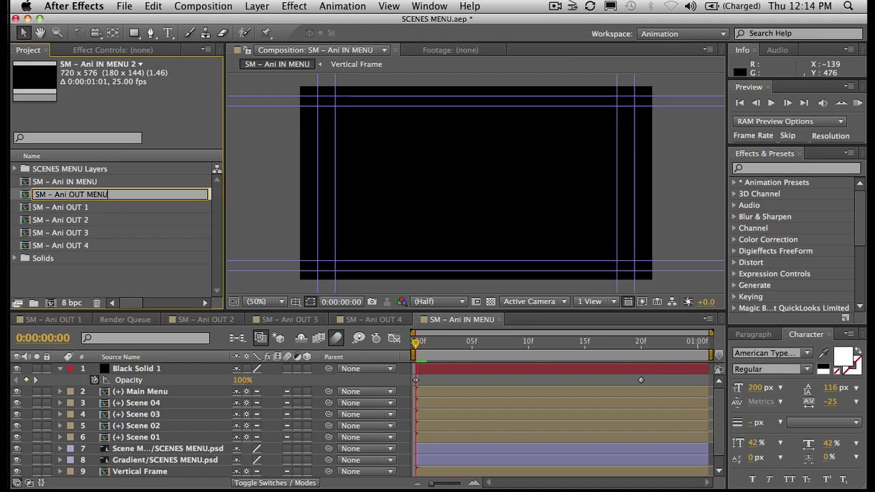
pyautogui.click(178, 285)
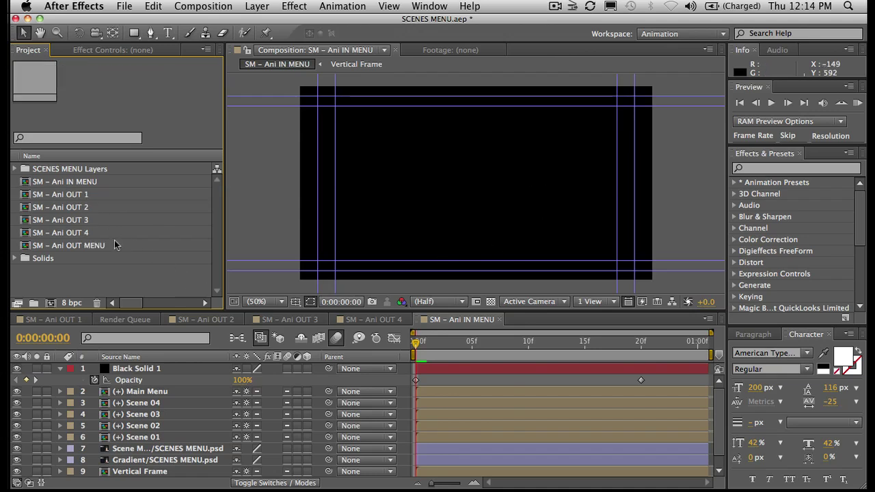
# - Time-reverse the opacity keyframes of Black Solid 1 in the open SM - Ani IN MENU composition
pyautogui.click(462, 385)
pyautogui.moveTo(425, 349); pyautogui.dragTo(393, 373)
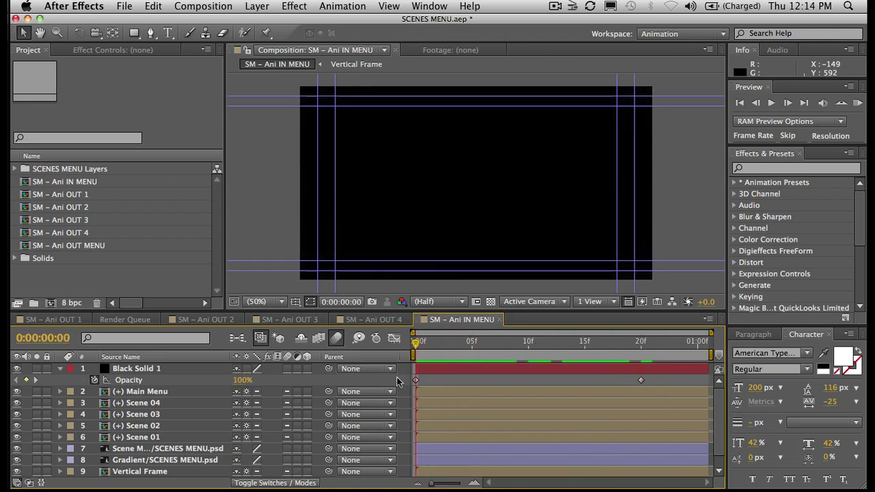
pyautogui.click(124, 381)
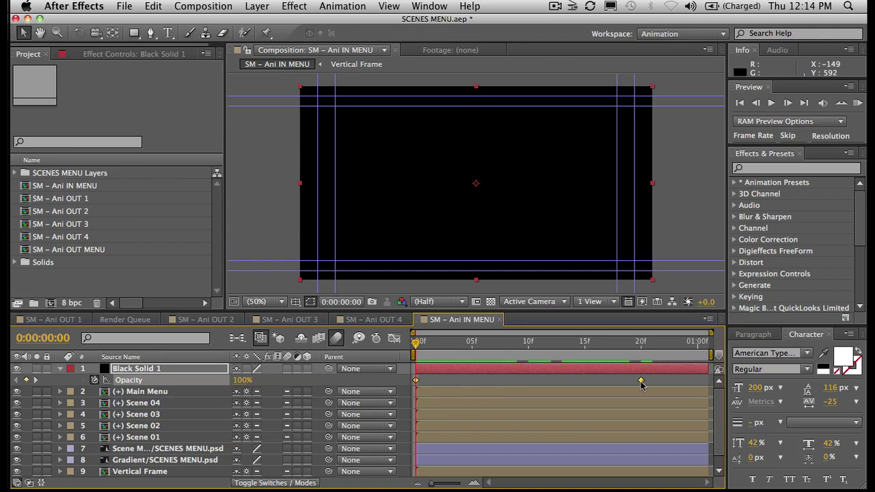
pyautogui.click(343, 6)
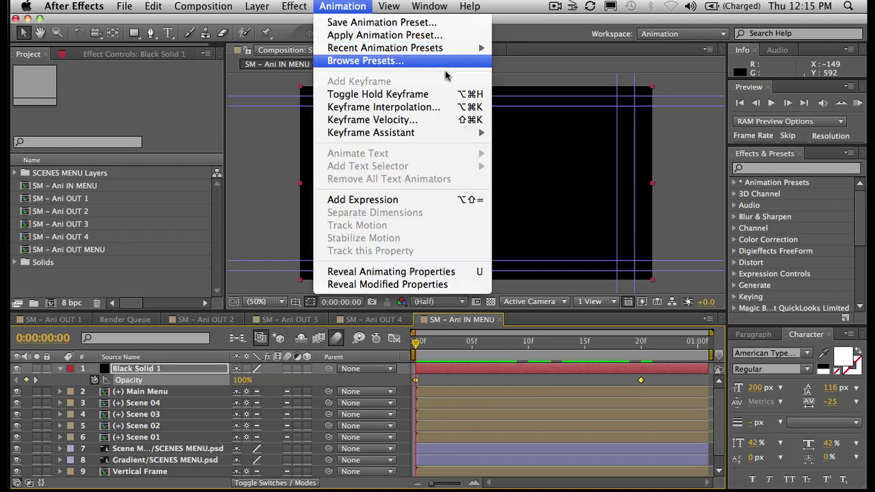
pyautogui.moveTo(464, 137)
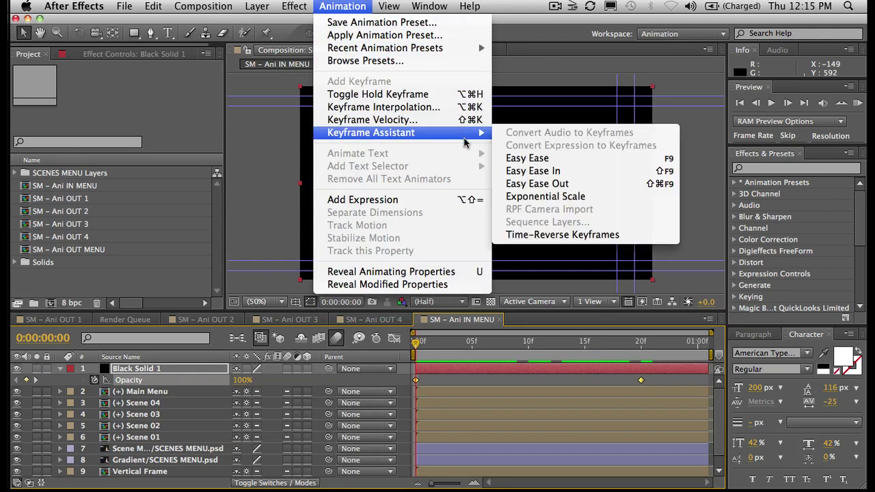
pyautogui.click(575, 236)
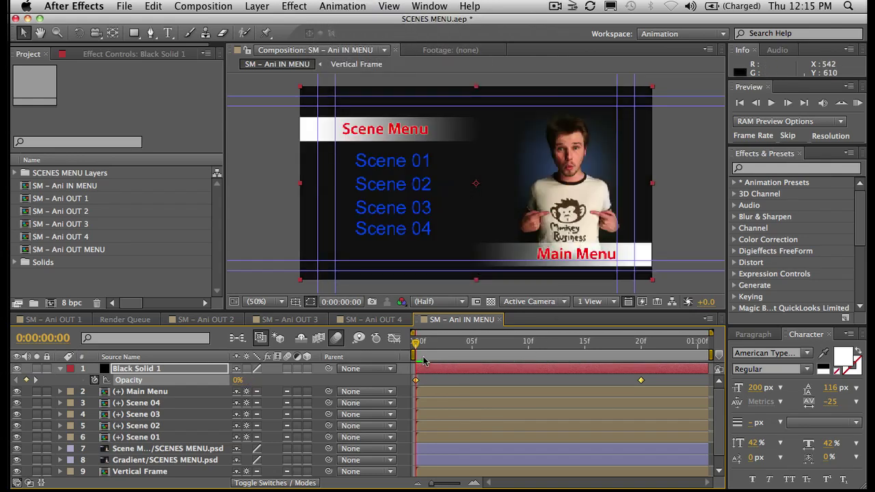
# - Shift both Black Solid 1 opacity keyframes about four frames later and preview the fade to black
pyautogui.moveTo(417, 350); pyautogui.dragTo(675, 357)
pyautogui.moveTo(642, 384); pyautogui.dragTo(686, 382)
pyautogui.press('space')
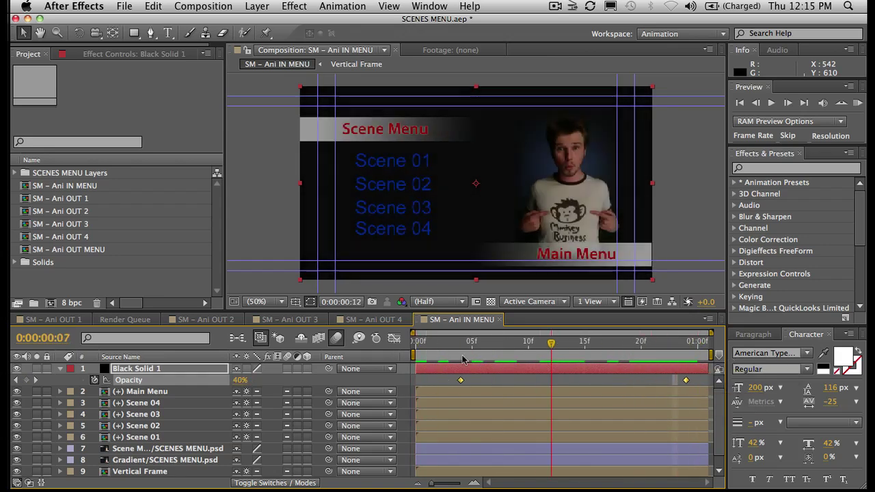
pyautogui.click(523, 390)
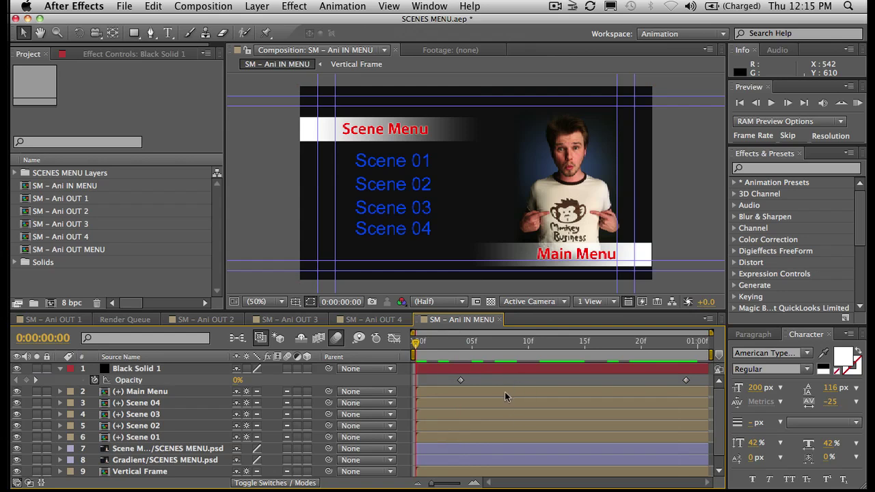
# - Rename the SM - Ani OUT 1 composition to SM - Ani OUT
pyautogui.click(117, 275)
pyautogui.click(33, 198)
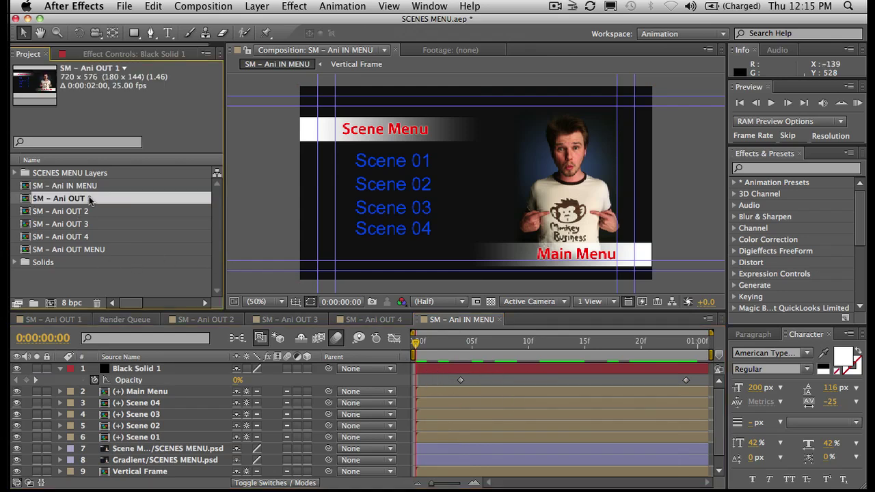
pyautogui.press('Return')
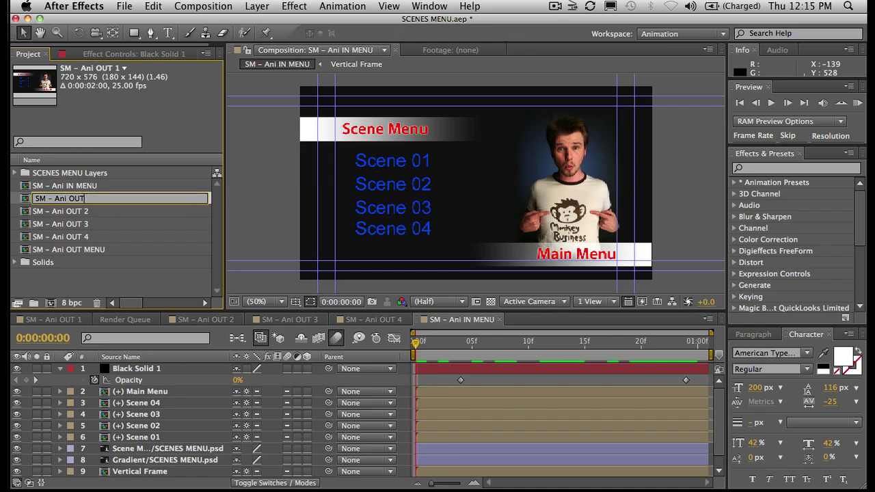
pyautogui.press('Return')
pyautogui.click(25, 203)
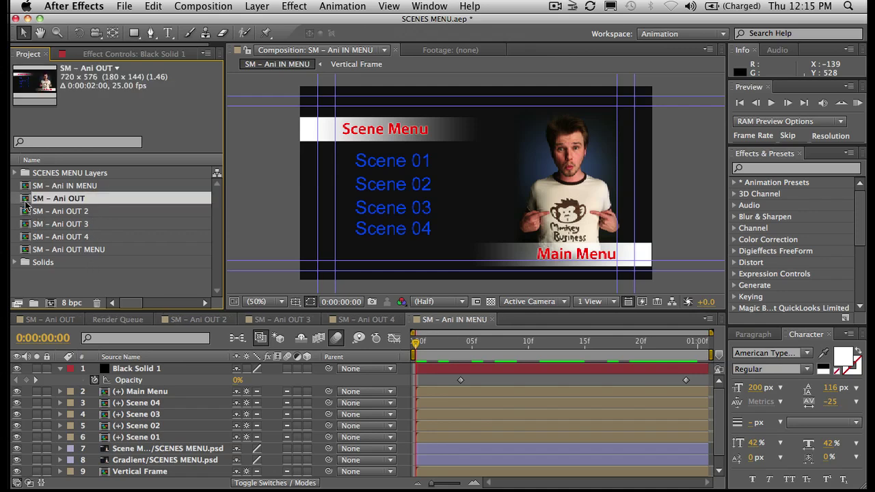
# - Add the SM - Ani OUT composition to the render queue and render it
pyautogui.click(233, 6)
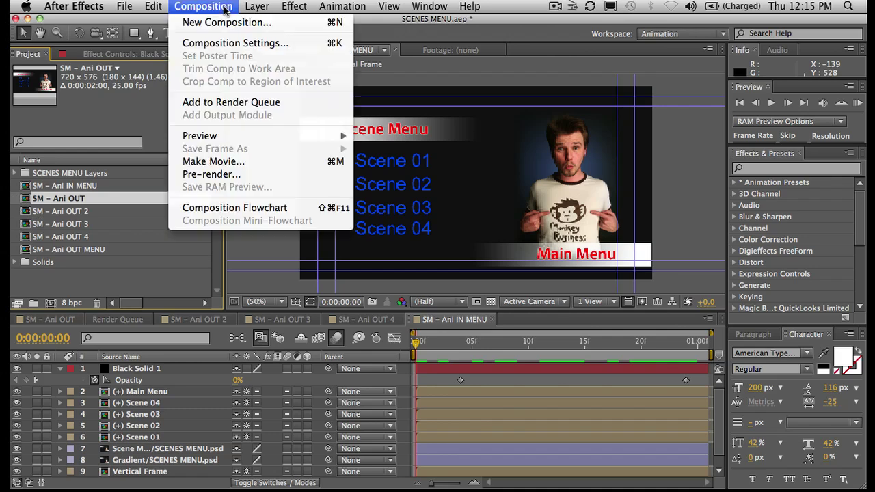
pyautogui.click(249, 103)
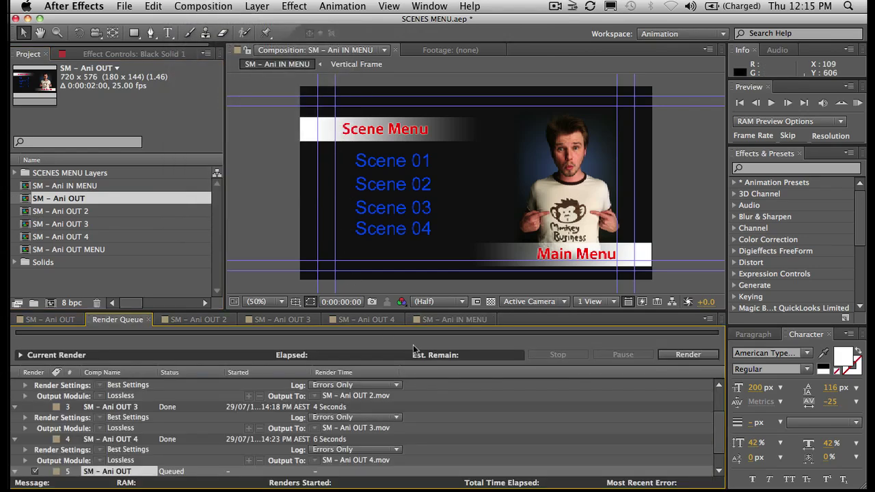
pyautogui.click(683, 355)
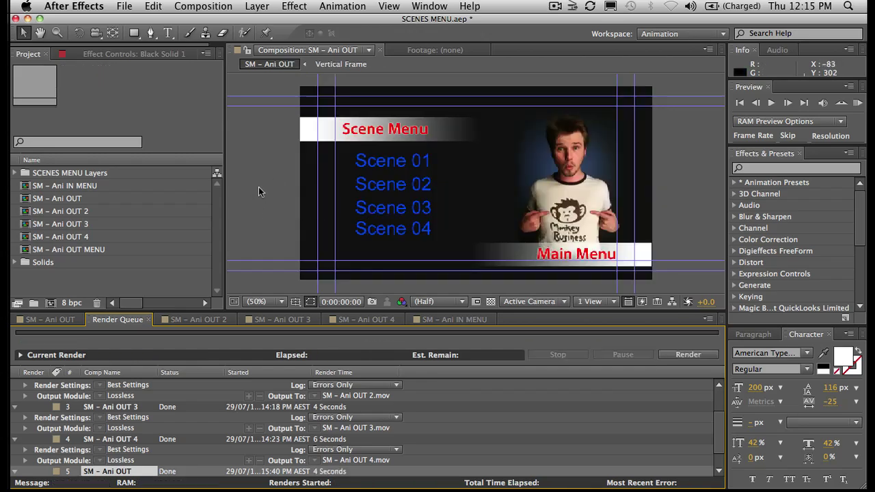
# - Switch to Encore and import SM - Ani IN.mov, SM - Ani OUT 1.mov through SM - Ani OUT 4.mov, and SM - Ani OUT.mov as assets from the Assets folder
pyautogui.press('super+Tab')
pyautogui.press('super+Tab')
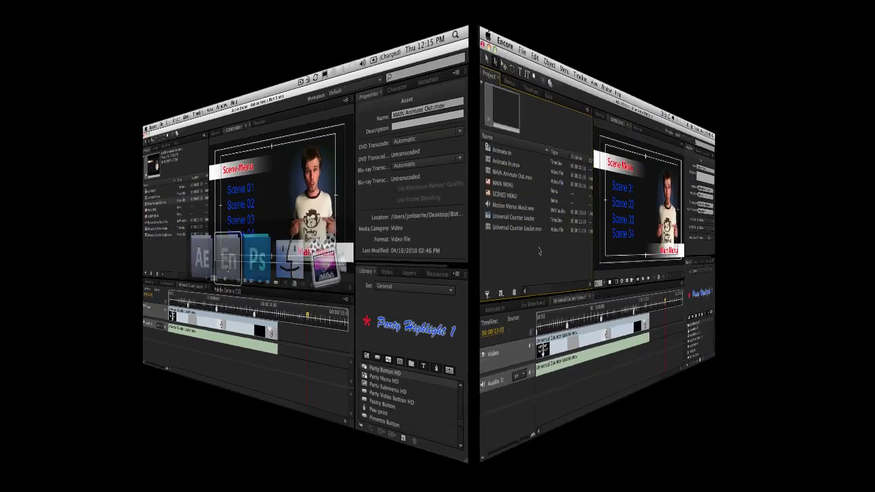
pyautogui.rightClick(134, 245)
pyautogui.click(264, 252)
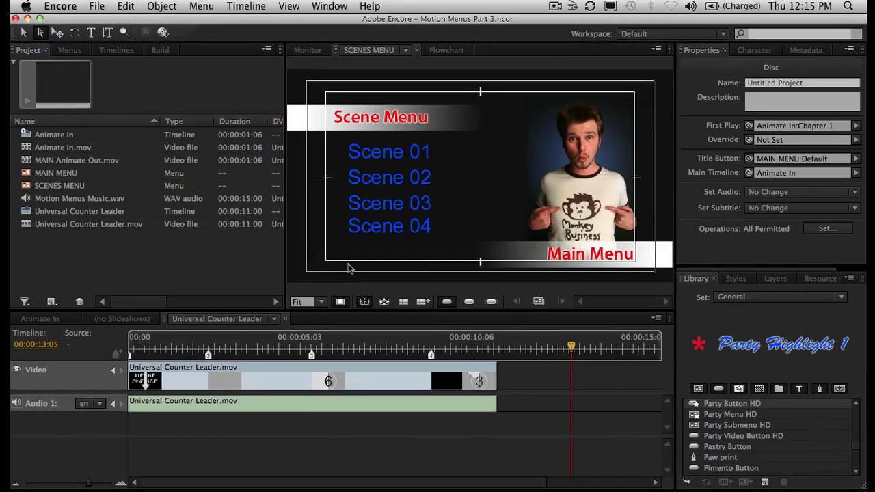
pyautogui.click(307, 132)
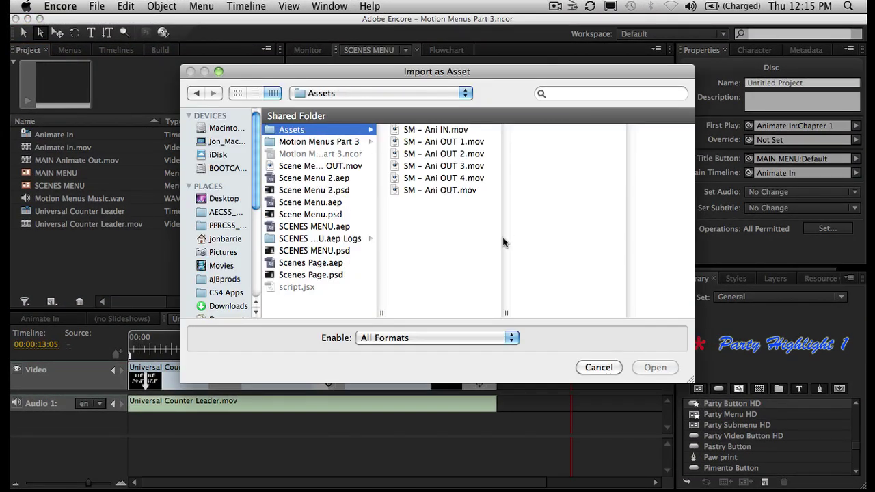
pyautogui.click(441, 130)
pyautogui.keyDown('shift'); pyautogui.click(441, 190); pyautogui.keyUp('shift')
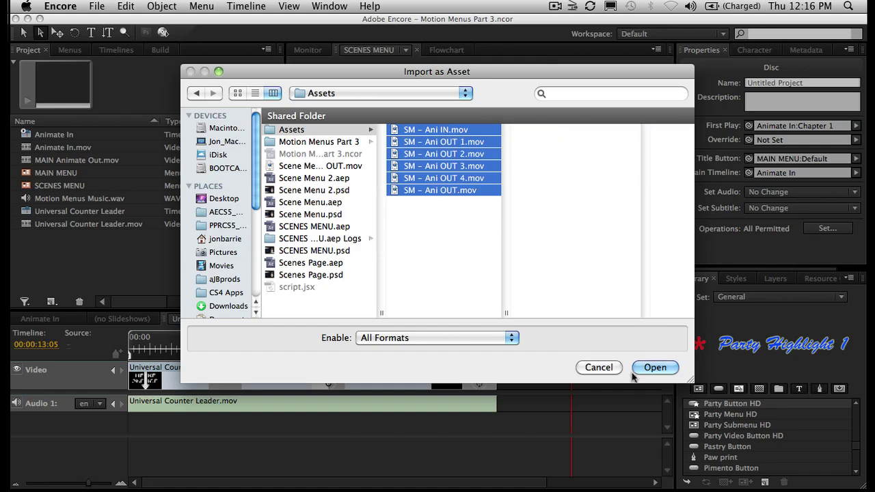
pyautogui.click(633, 368)
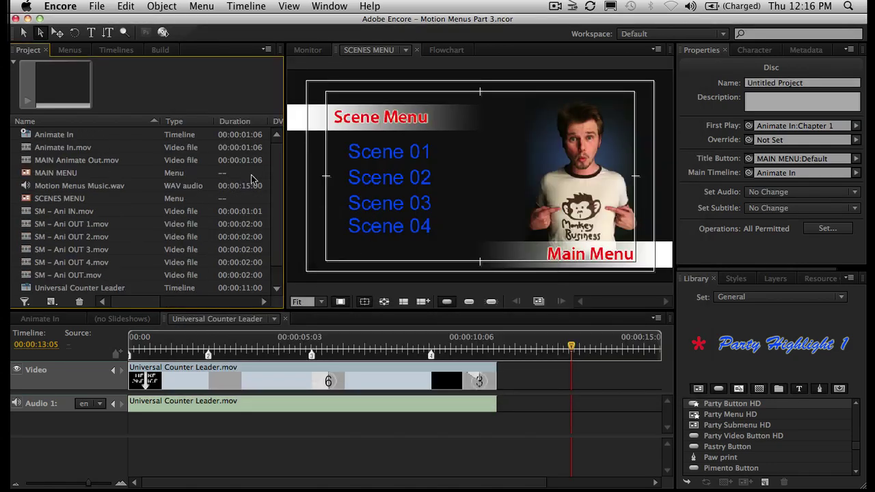
pyautogui.scroll(-1, 243, 205)
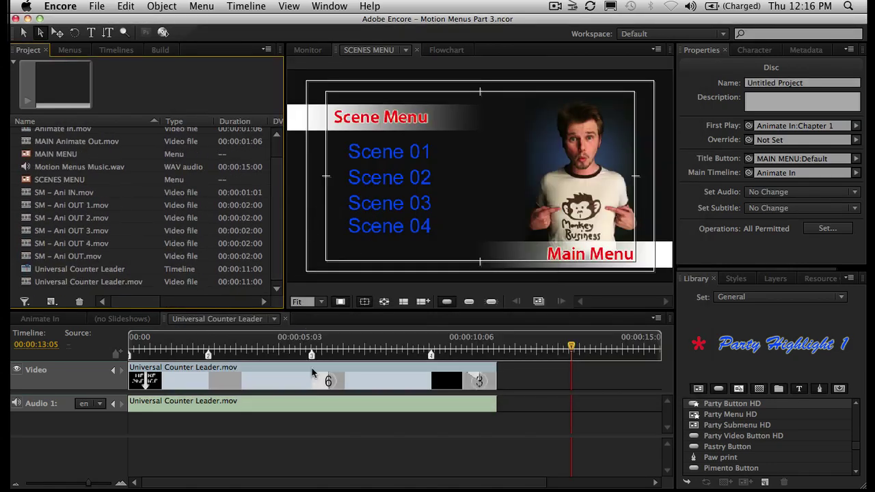
# - Compare the transition asset of the Scene 01 button in SCENES MENU with that of the Play Movie button in MAIN MENU
pyautogui.click(410, 108)
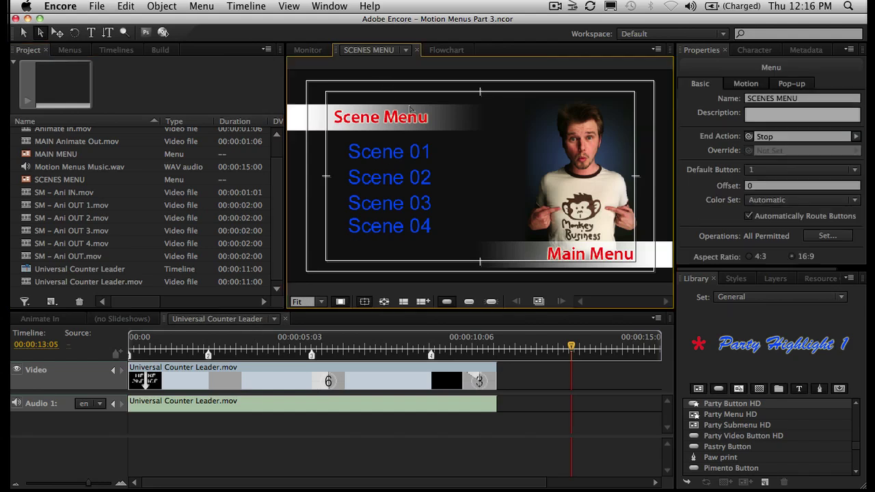
pyautogui.press('v')
pyautogui.click(400, 153)
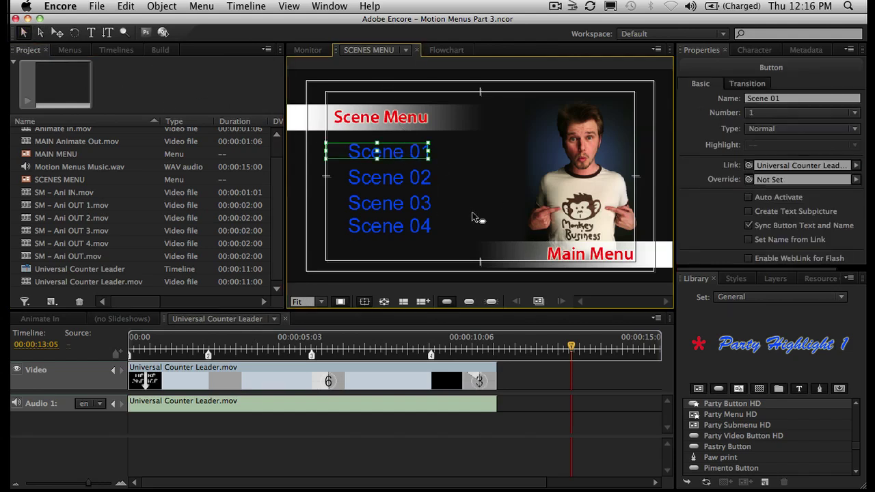
pyautogui.click(743, 85)
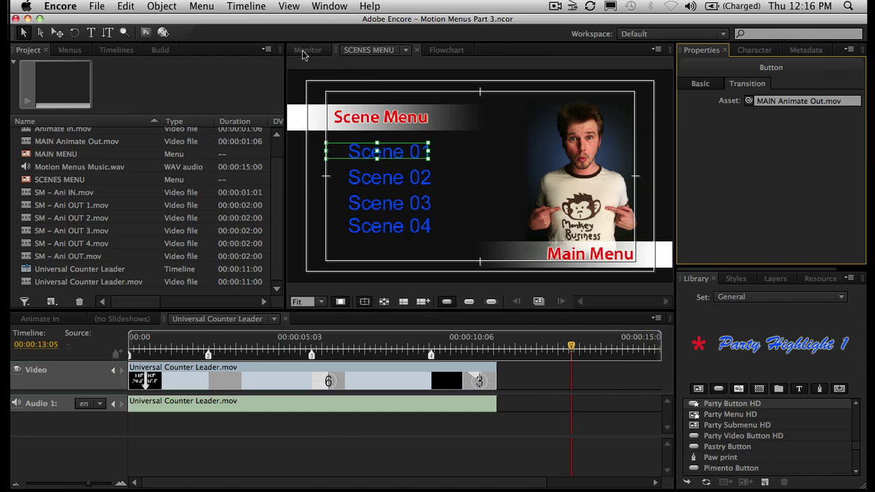
pyautogui.click(405, 50)
pyautogui.click(376, 112)
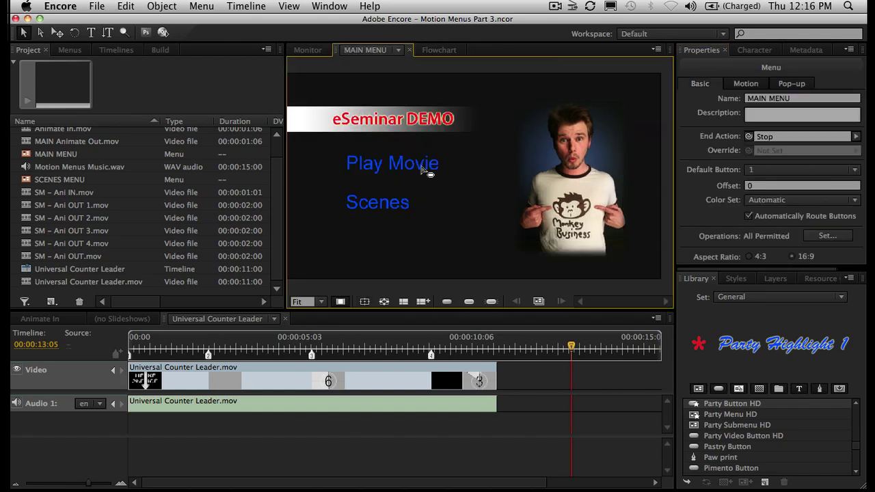
pyautogui.click(415, 171)
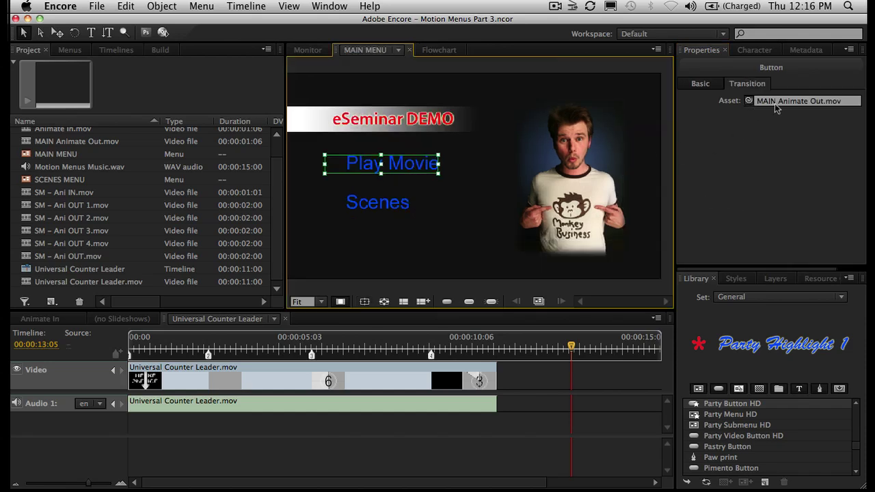
pyautogui.click(388, 51)
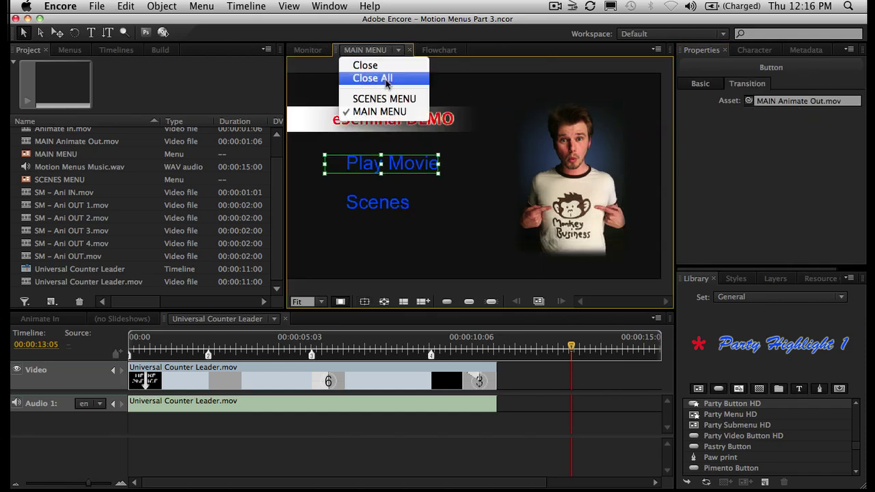
pyautogui.click(384, 99)
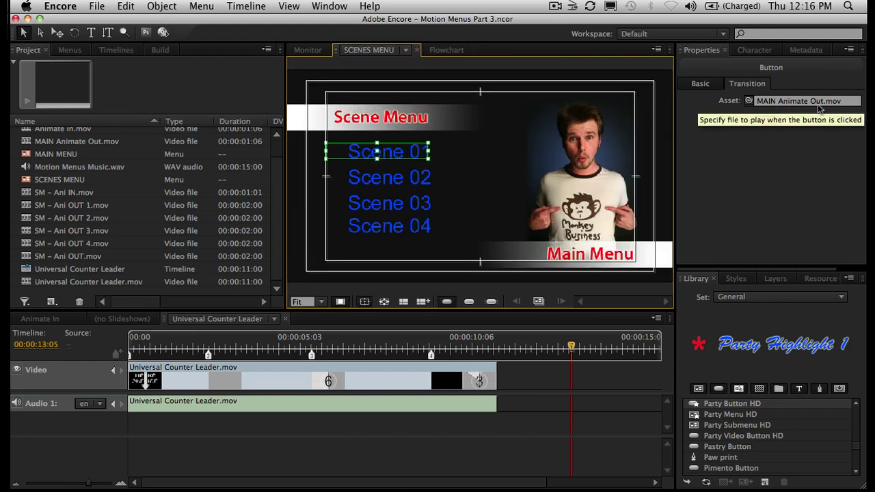
# - Set the transition assets of the Scene 01, 02 and 03 buttons to SM - Ani OUT 1.mov, SM - Ani OUT 2.mov and SM - Ani OUT 3.mov respectively
pyautogui.moveTo(749, 101); pyautogui.dragTo(109, 207)
pyautogui.click(404, 181)
pyautogui.moveTo(748, 102); pyautogui.dragTo(122, 218)
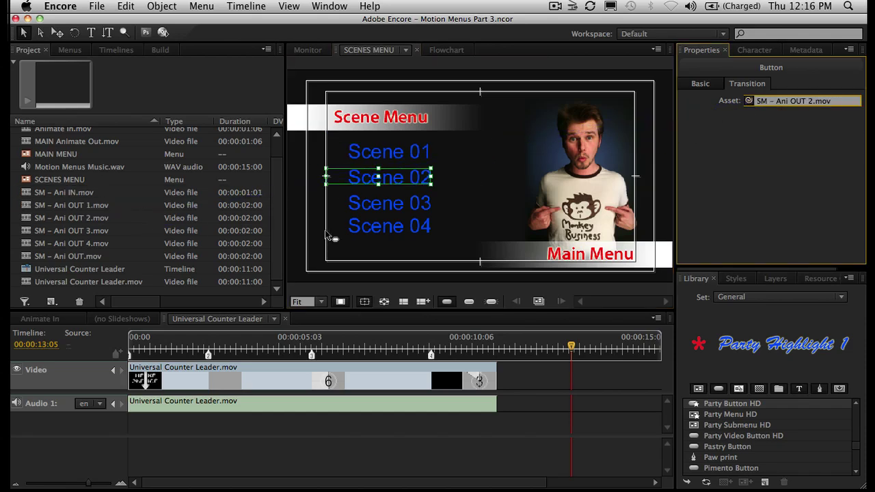
pyautogui.click(389, 203)
pyautogui.moveTo(749, 101); pyautogui.dragTo(142, 232)
pyautogui.click(169, 246)
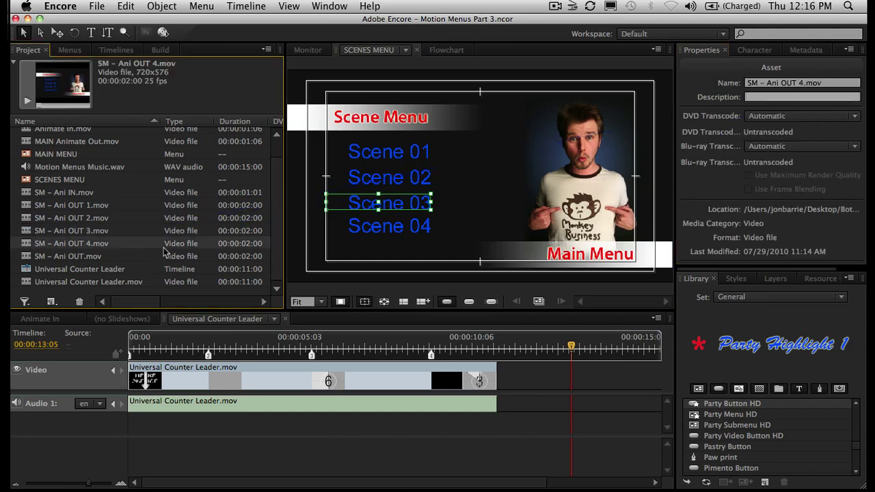
# - Set the Scene 04 button's transition asset to SM - Ani OUT 4.mov and the Main Menu button's to SM - Ani OUT.mov
pyautogui.click(387, 229)
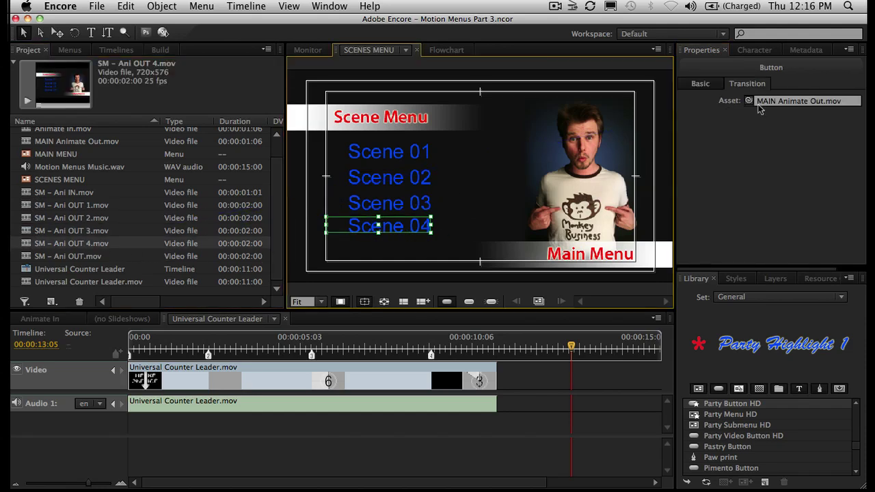
pyautogui.moveTo(749, 102); pyautogui.dragTo(154, 250)
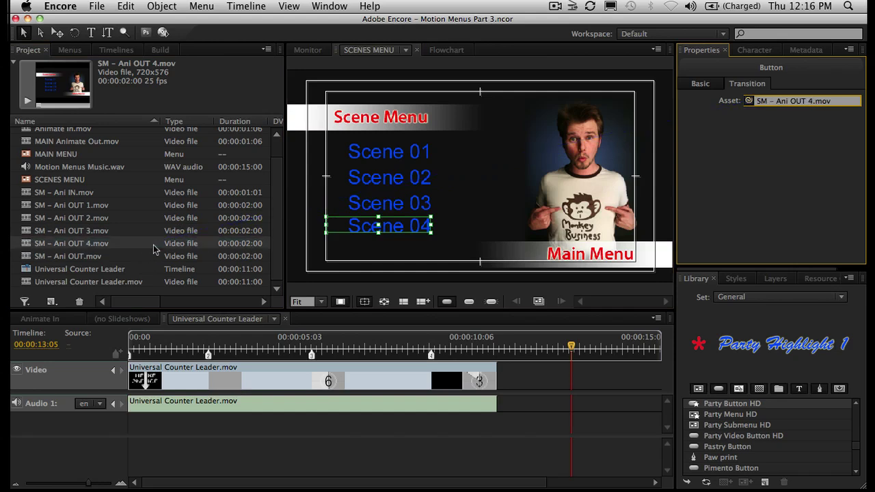
pyautogui.click(596, 260)
pyautogui.moveTo(748, 102); pyautogui.dragTo(82, 259)
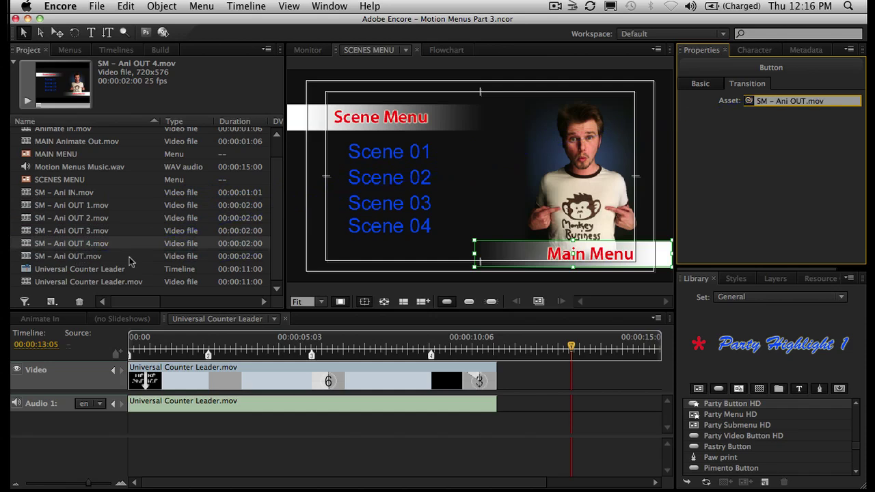
# - Open MAIN MENU and check the transition asset assigned to its Scenes button
pyautogui.click(327, 71)
pyautogui.click(367, 55)
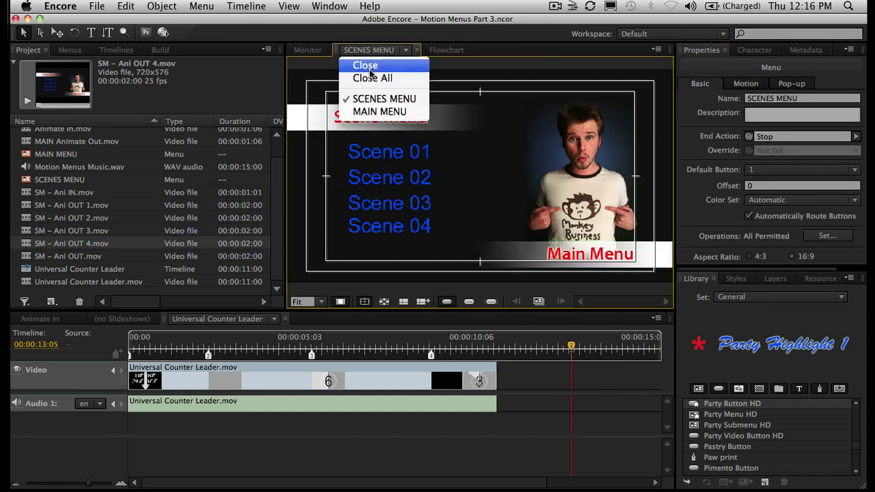
pyautogui.click(370, 113)
pyautogui.click(381, 206)
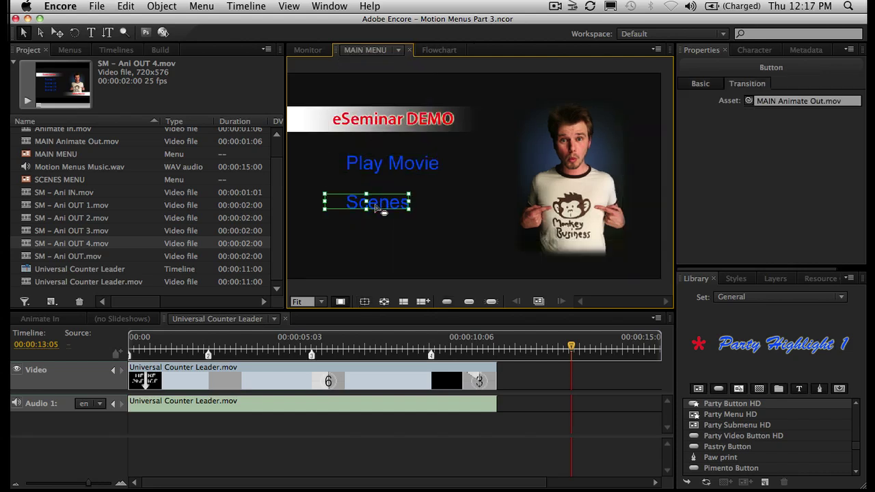
pyautogui.moveTo(749, 104); pyautogui.dragTo(408, 207)
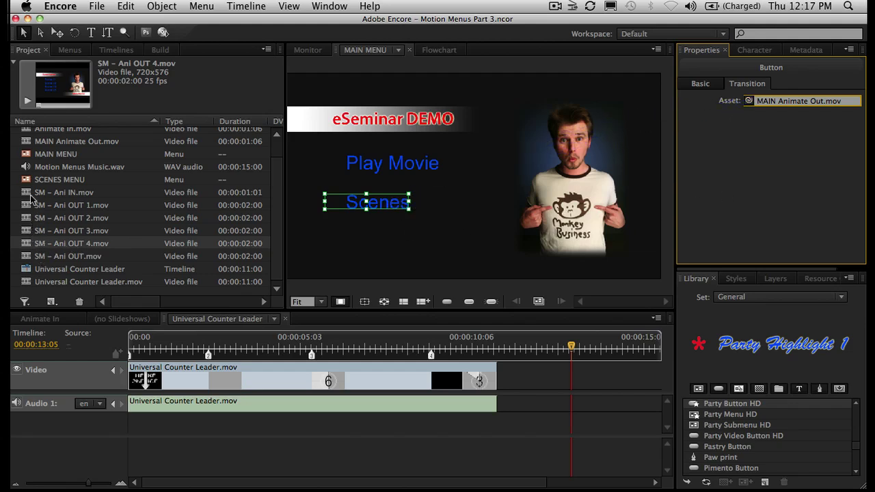
# - Create a timeline from the SM - Ani IN.mov asset and inspect it from its start
pyautogui.click(30, 194)
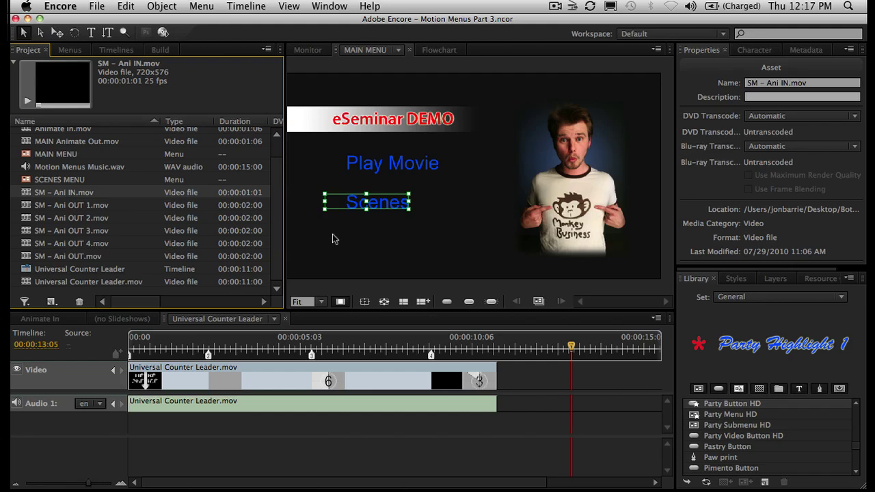
pyautogui.click(52, 301)
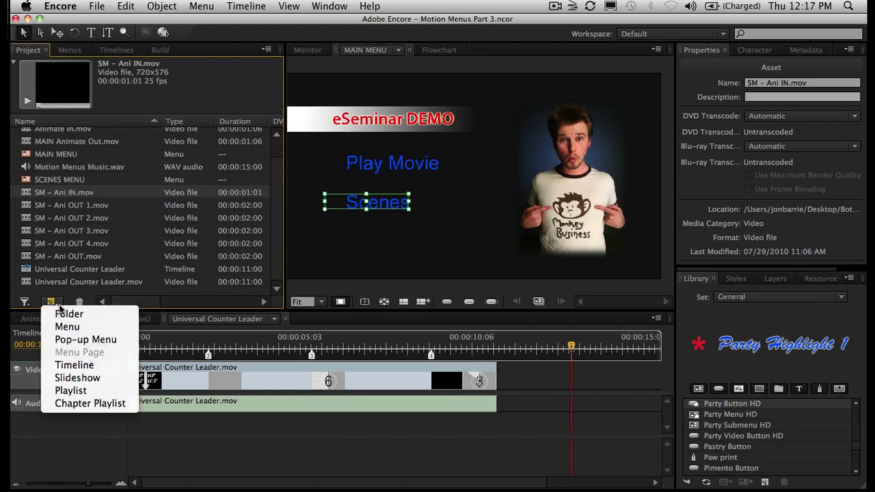
pyautogui.click(68, 366)
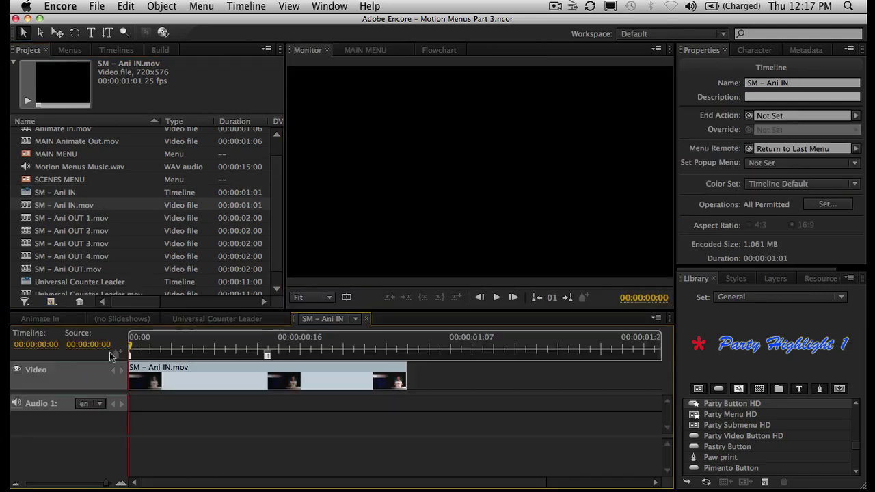
pyautogui.click(69, 194)
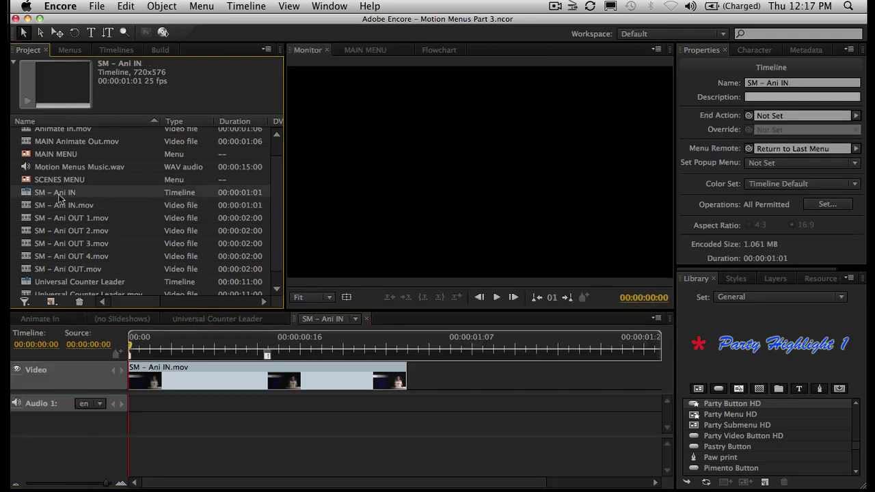
pyautogui.moveTo(142, 347); pyautogui.dragTo(83, 346)
pyautogui.moveTo(341, 348); pyautogui.dragTo(127, 352)
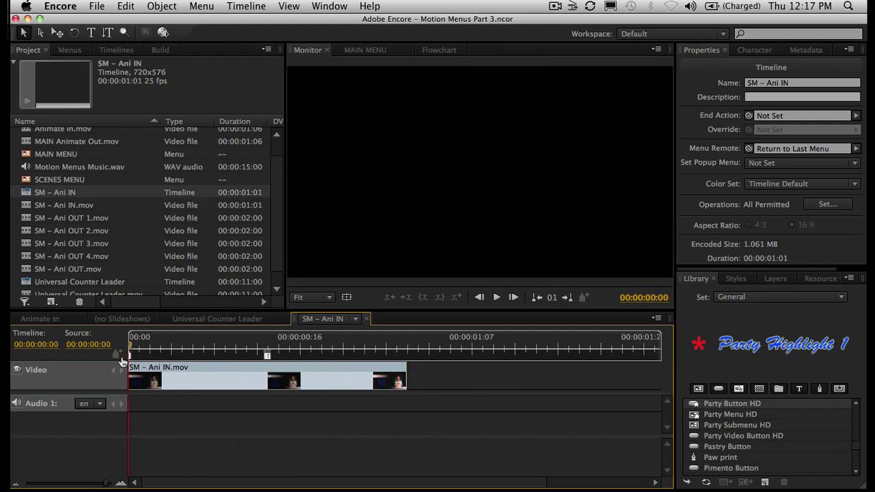
# - Link the Scenes button in MAIN MENU to Chapter 1 of the SM - Ani IN timeline
pyautogui.click(357, 50)
pyautogui.click(748, 119)
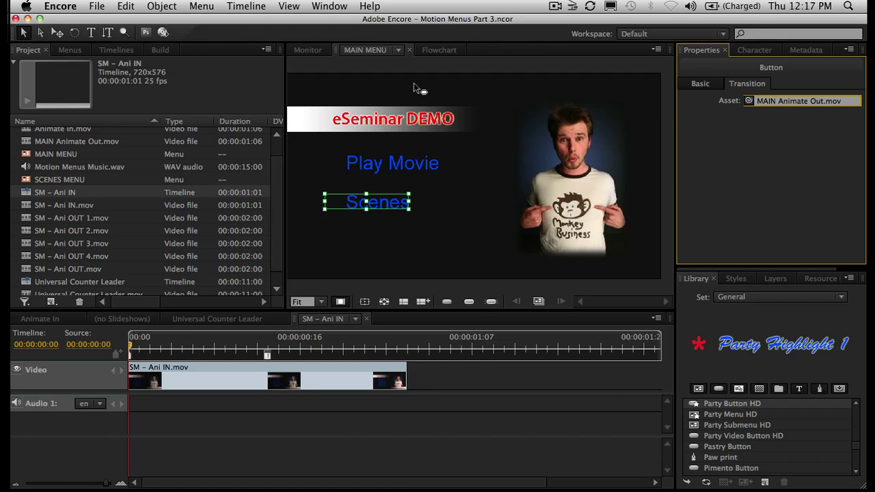
pyautogui.click(701, 84)
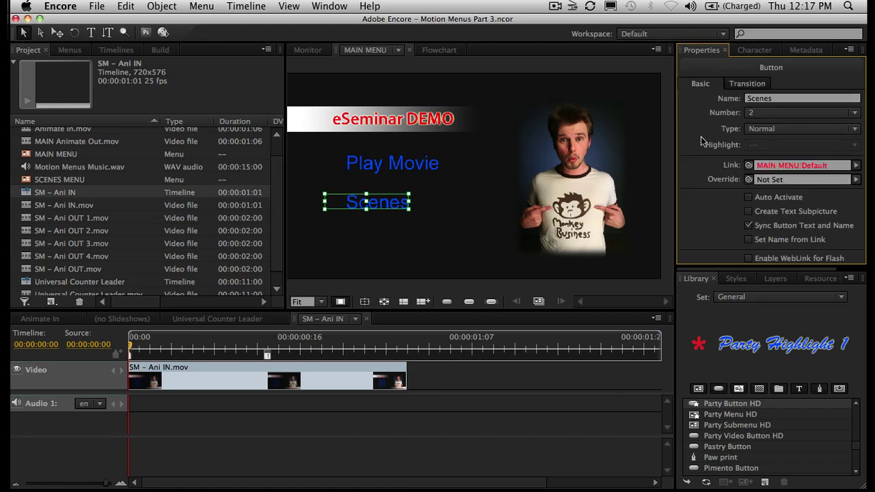
pyautogui.moveTo(750, 169); pyautogui.dragTo(97, 196)
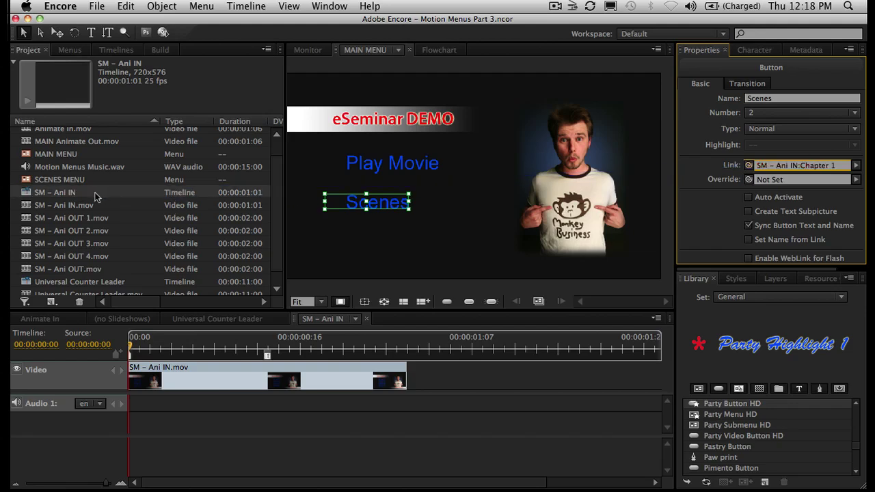
# - Set the End Action of the SM - Ani IN timeline to SCENES MENU:Default
pyautogui.click(30, 194)
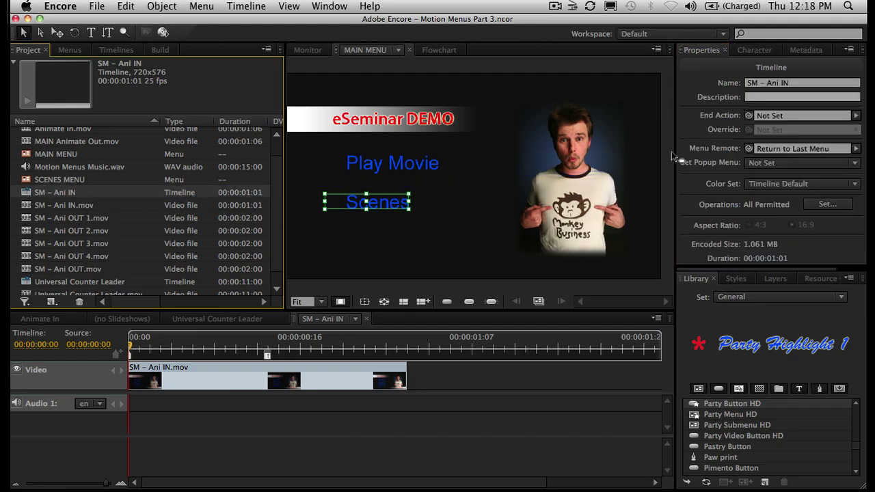
pyautogui.moveTo(750, 120); pyautogui.dragTo(182, 186)
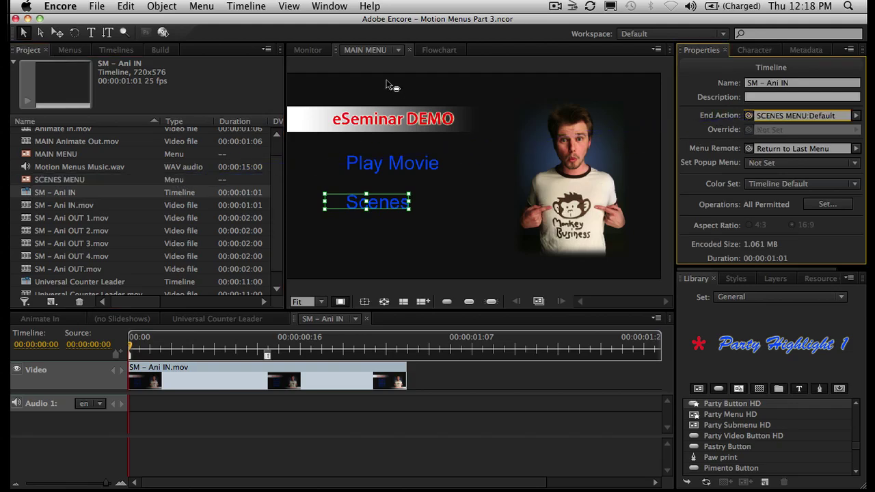
pyautogui.click(451, 93)
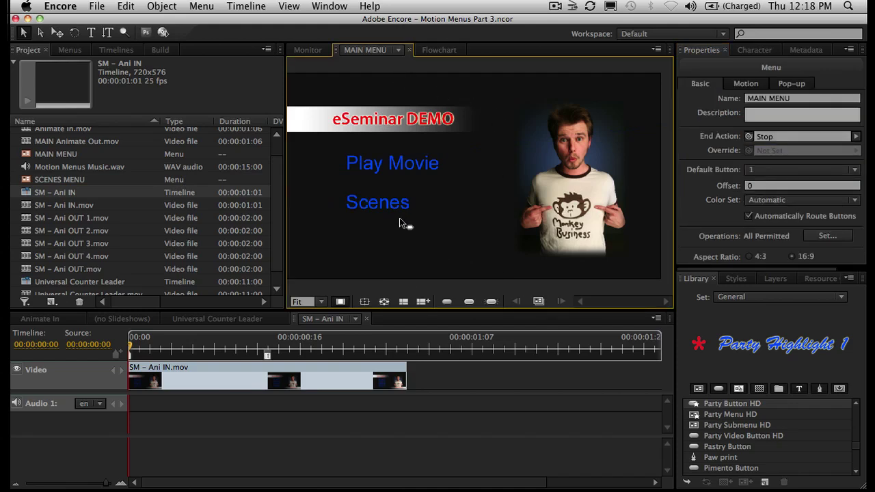
# - Check the Play Movie button's link and the End Action of the Universal Counter Leader timeline
pyautogui.click(404, 173)
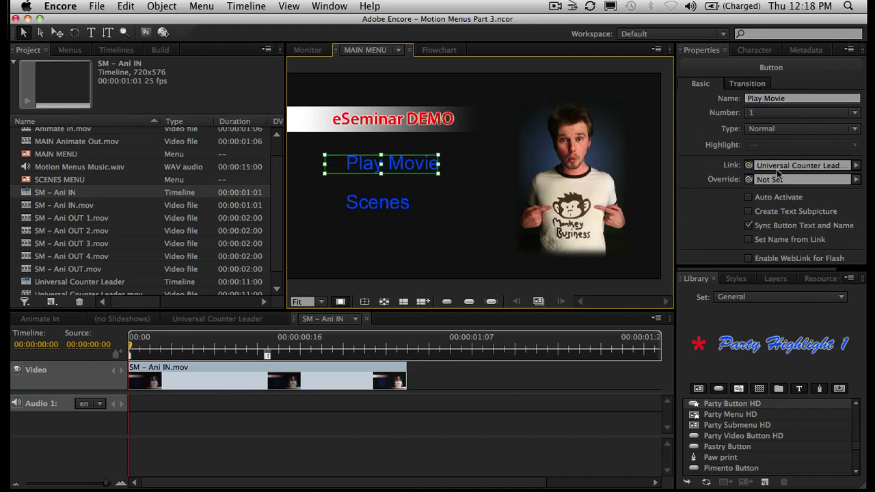
pyautogui.moveTo(120, 281); pyautogui.dragTo(391, 234)
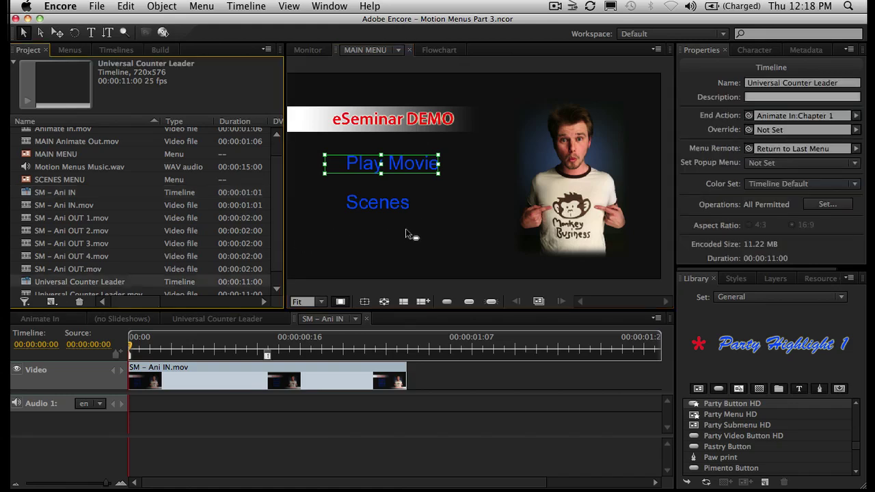
pyautogui.moveTo(530, 220); pyautogui.dragTo(751, 125)
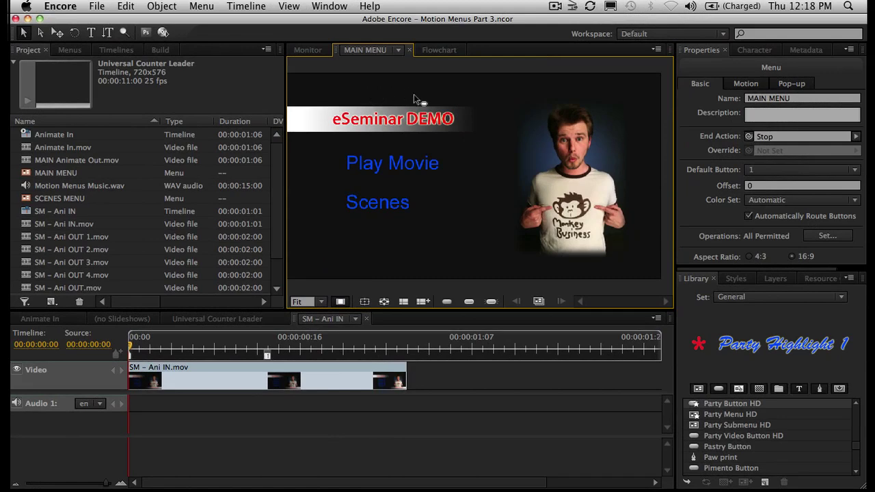
# - Preview the project and follow the Scenes button from MAIN MENU to the scenes menu
pyautogui.click(96, 6)
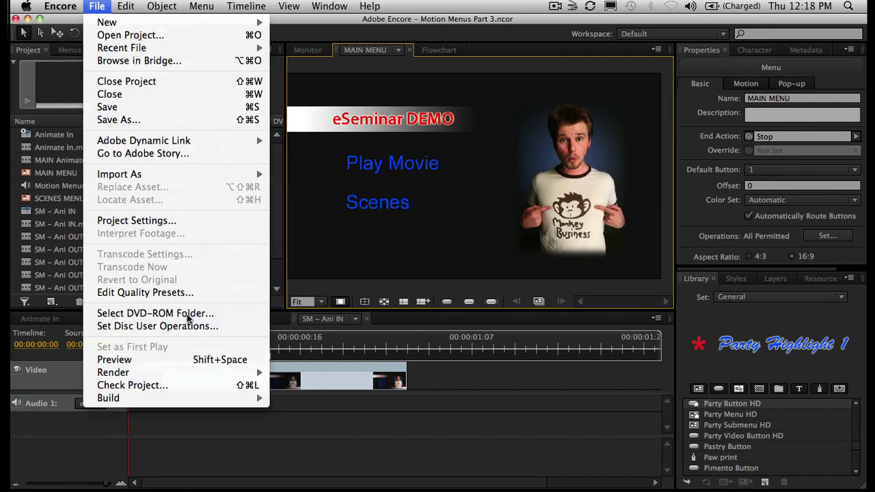
pyautogui.click(182, 360)
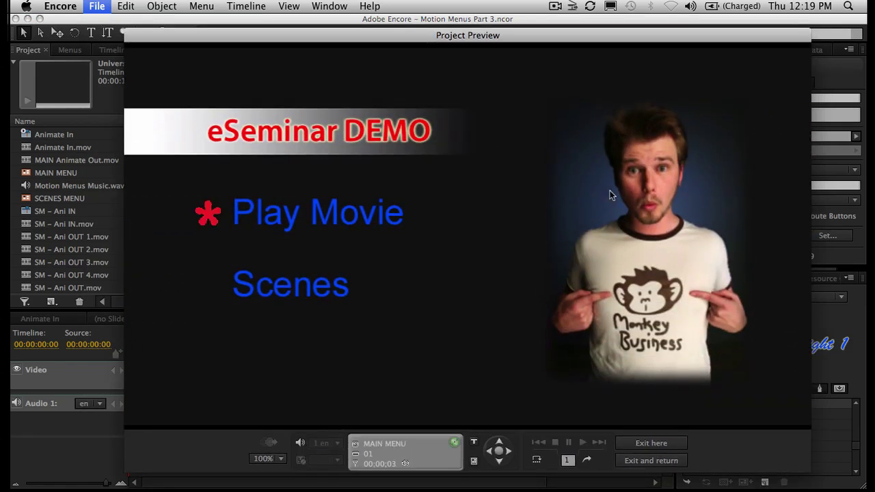
pyautogui.press('Down')
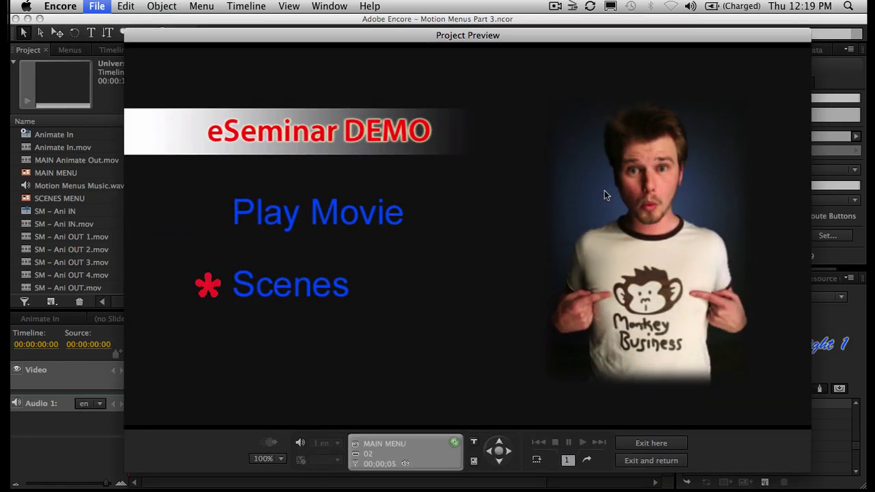
pyautogui.press('Return')
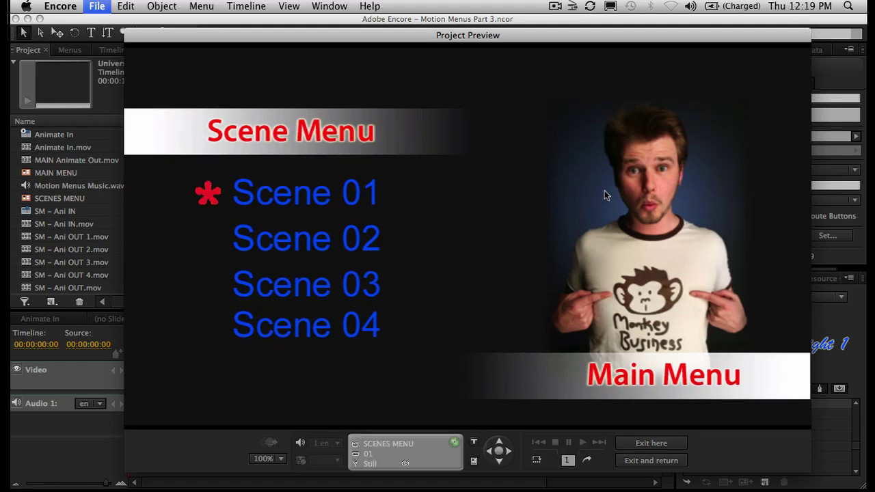
# - Test the remote navigation among the Scene buttons and the Main Menu button in the preview
pyautogui.press('Down')
pyautogui.press('Down')
pyautogui.press('Down')
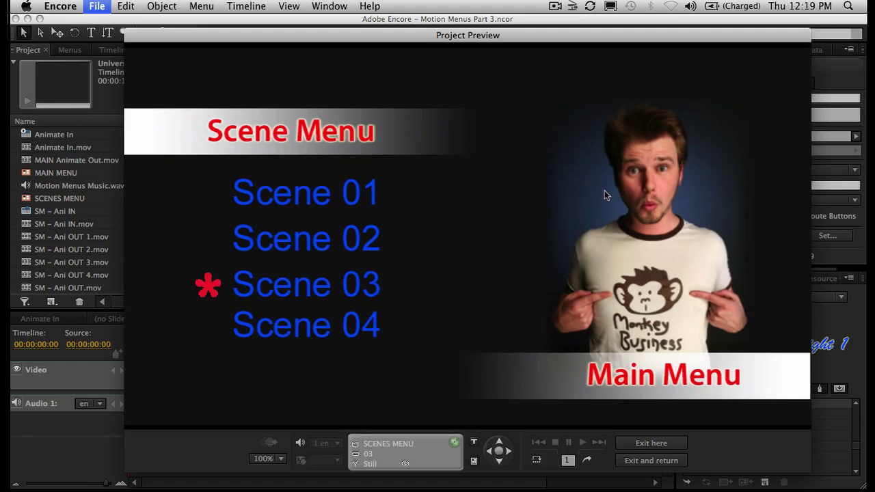
pyautogui.press('Down')
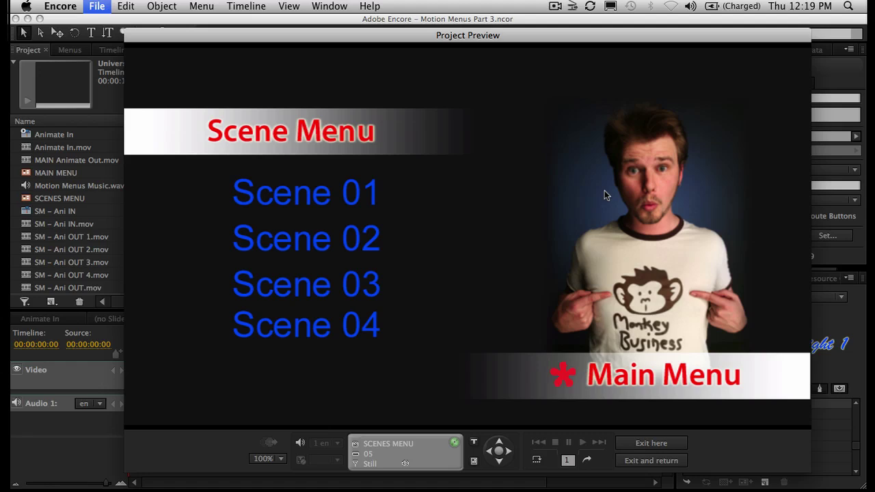
pyautogui.press('Up')
pyautogui.press('Down')
pyautogui.press('Up')
pyautogui.press('Down')
pyautogui.press('Up')
pyautogui.press('Down')
pyautogui.press('Up')
pyautogui.press('Down')
pyautogui.press('Up')
pyautogui.press('Down')
pyautogui.press('Up')
pyautogui.press('Down')
pyautogui.press('Up')
pyautogui.press('Down')
pyautogui.press('Up')
pyautogui.press('Down')
pyautogui.press('Up')
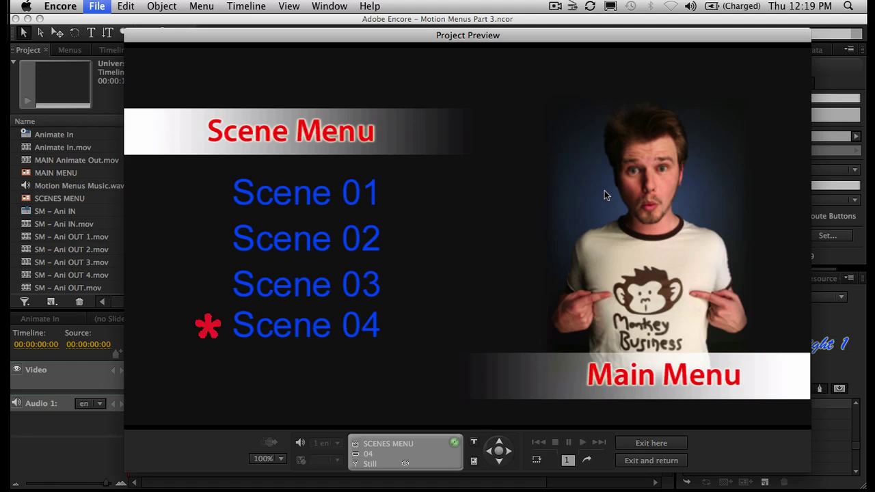
pyautogui.press('Down')
pyautogui.press('Up')
pyautogui.press('Down')
pyautogui.press('Up')
pyautogui.press('Down')
pyautogui.press('Down')
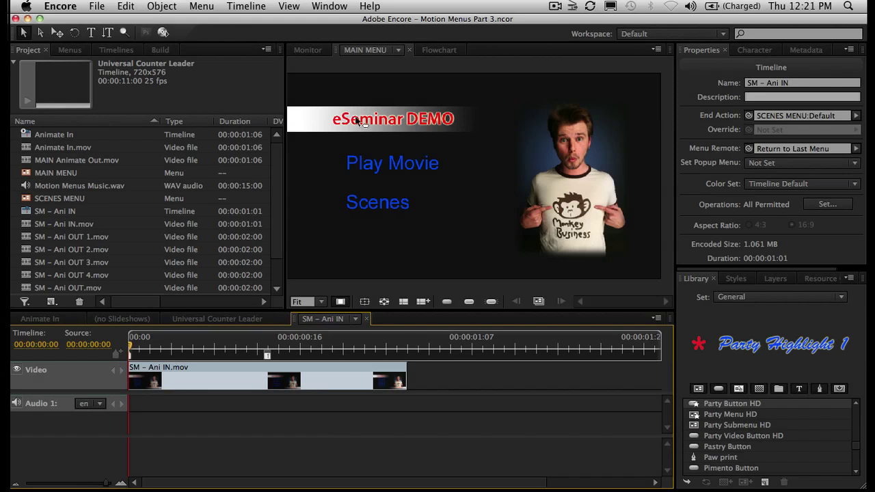
# - Open SCENES MENU in an enlarged view and show its button routing
pyautogui.click(376, 51)
pyautogui.click(384, 99)
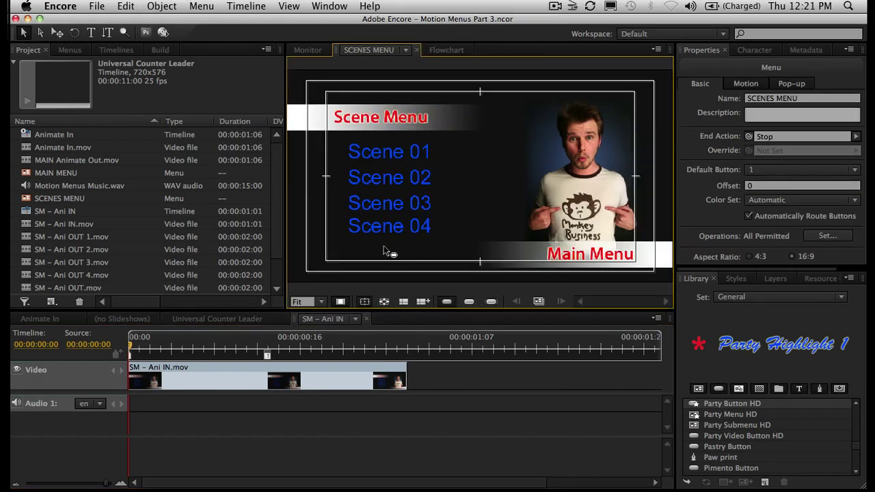
pyautogui.press('`')
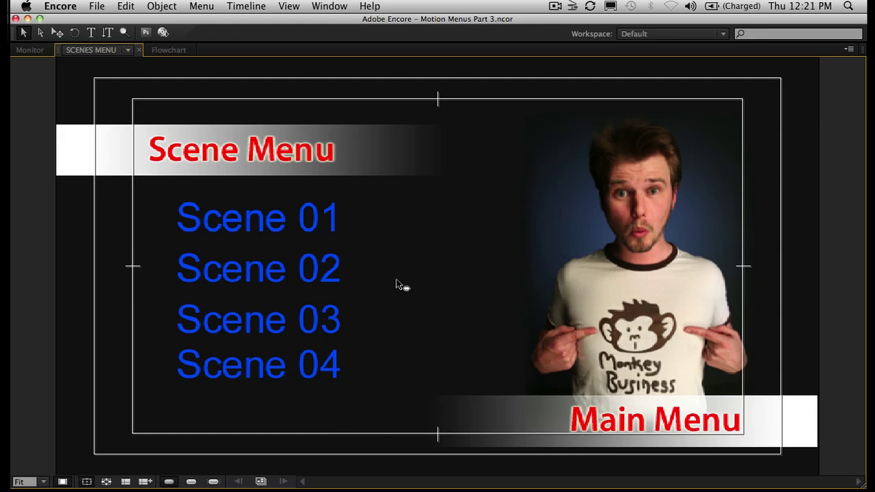
pyautogui.click(106, 482)
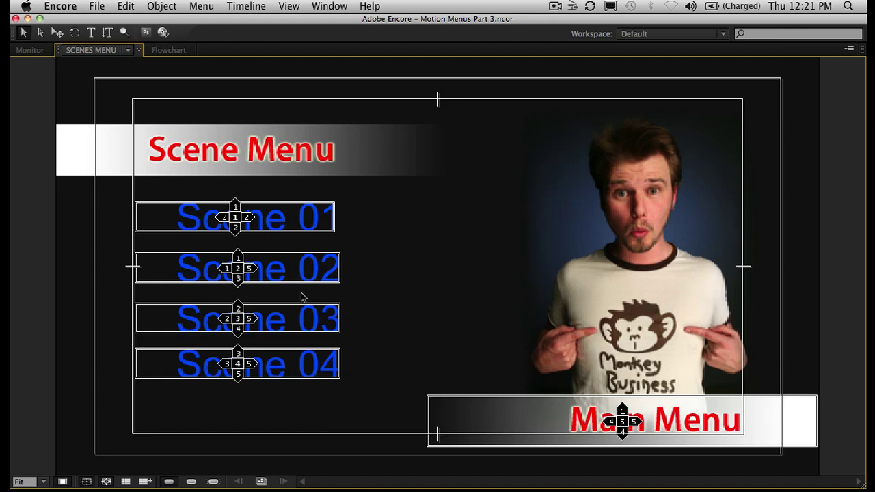
# - Turn off Automatically Route Buttons for SCENES MENU
pyautogui.moveTo(251, 268); pyautogui.dragTo(297, 355)
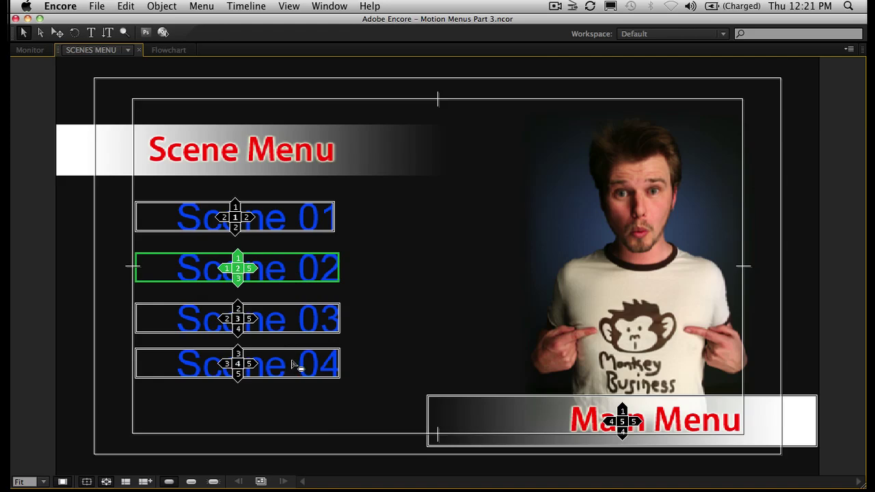
pyautogui.press('`')
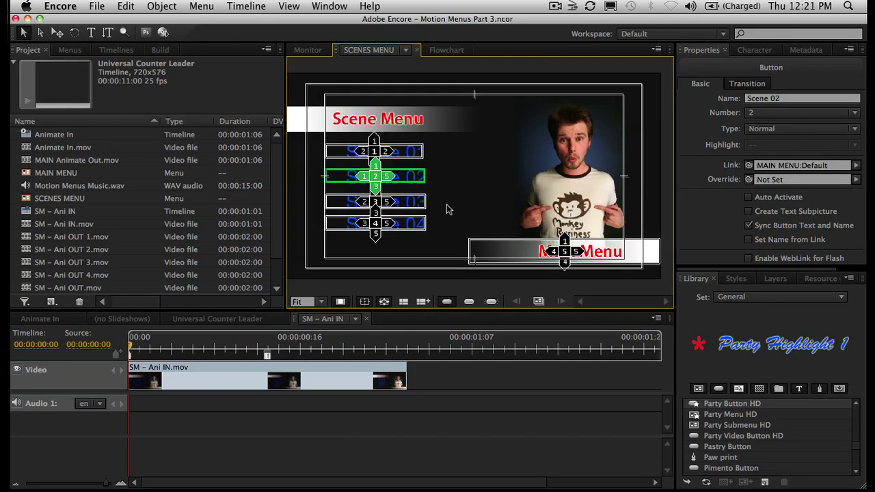
pyautogui.click(525, 161)
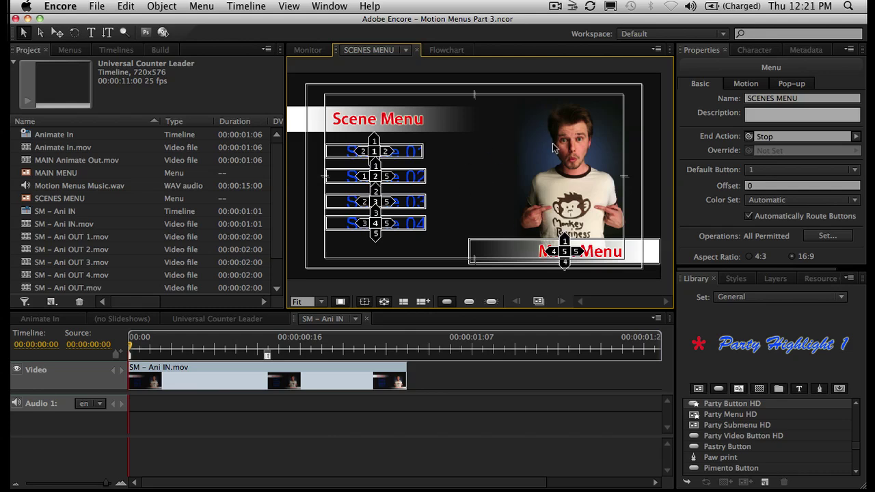
pyautogui.click(748, 216)
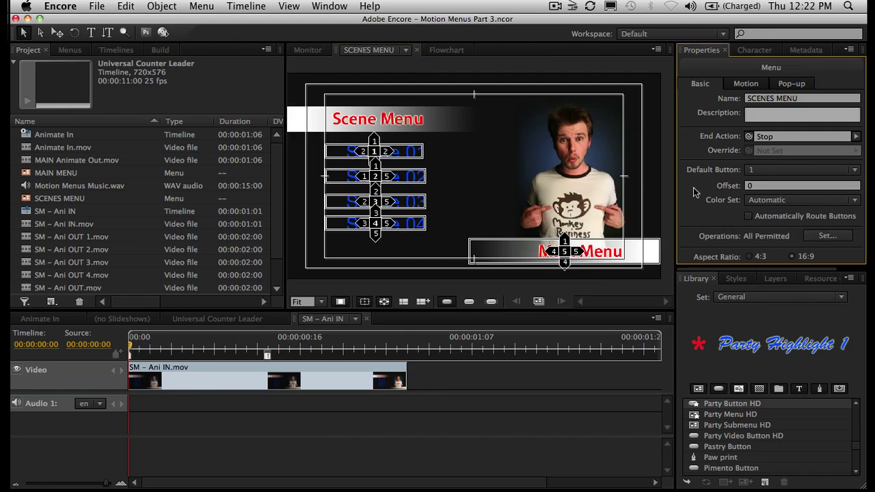
# - Set the up, left and right routing of the Scene 01 button to 0 in the enlarged menu view
pyautogui.press('`')
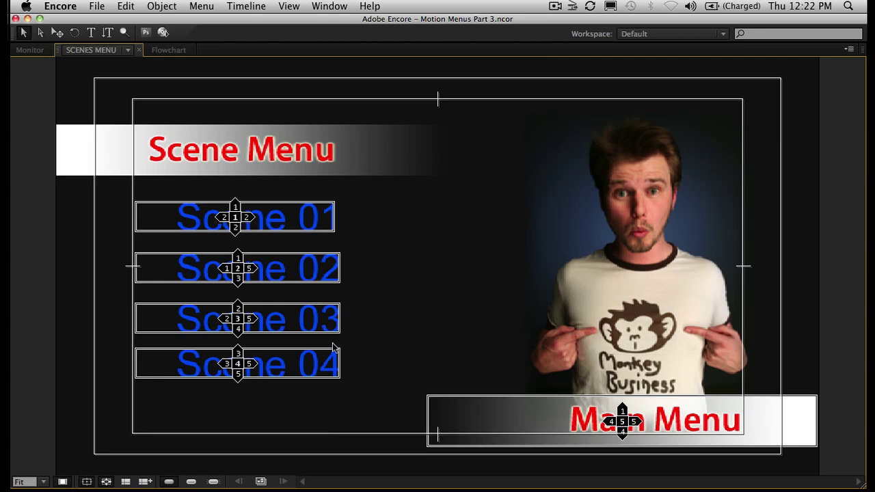
pyautogui.click(235, 202)
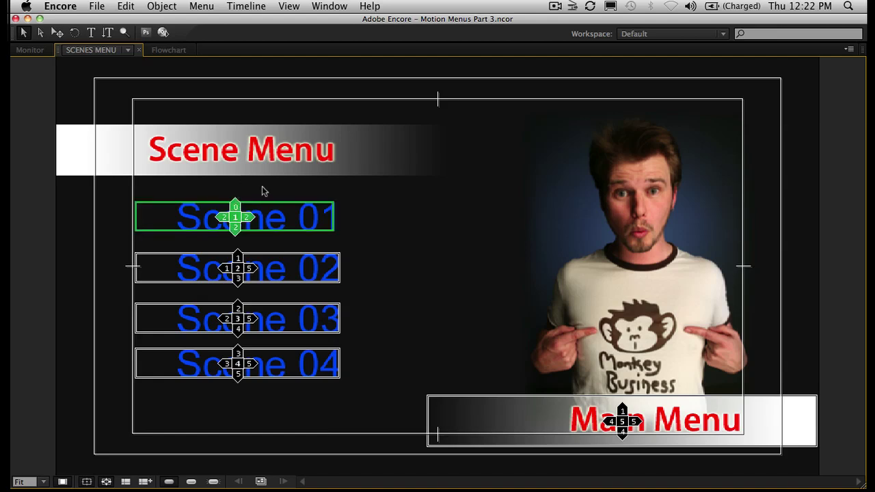
pyautogui.moveTo(249, 217); pyautogui.dragTo(393, 235)
pyautogui.moveTo(214, 218); pyautogui.dragTo(127, 218)
# - Set the left and right routing of the Scene 02, Scene 03 and Scene 04 buttons to 0
pyautogui.moveTo(250, 268); pyautogui.dragTo(414, 265)
pyautogui.moveTo(241, 274); pyautogui.dragTo(130, 268)
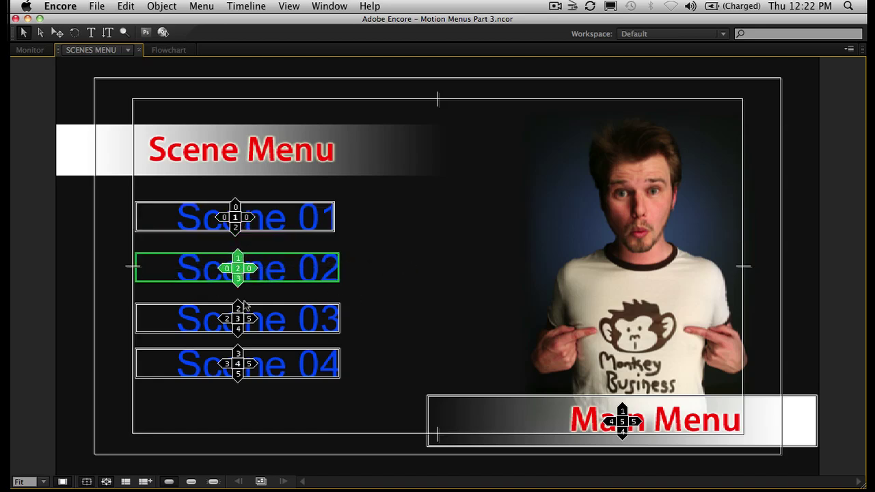
pyautogui.moveTo(229, 289); pyautogui.dragTo(146, 313)
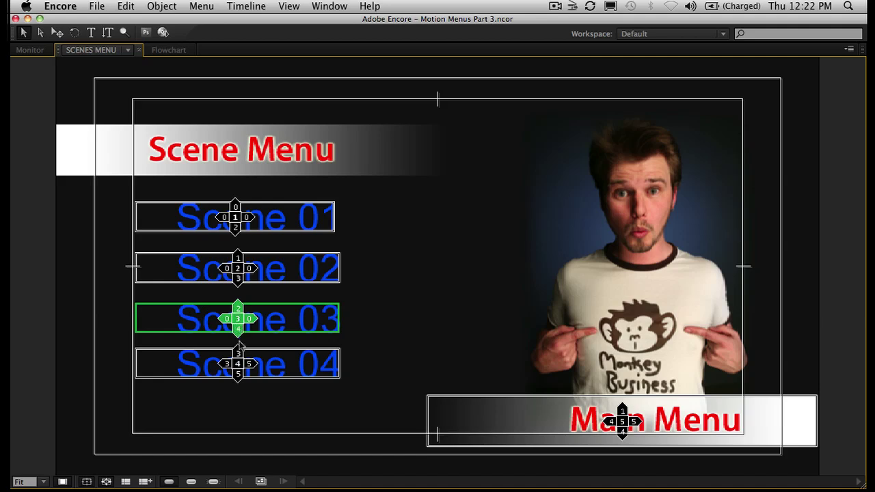
pyautogui.moveTo(248, 363); pyautogui.dragTo(391, 381)
pyautogui.moveTo(226, 364); pyautogui.dragTo(99, 355)
# - Route Scene 04 down to Main Menu and Main Menu up to Scene 04, setting Main Menu's other directions to 0
pyautogui.moveTo(238, 374); pyautogui.dragTo(641, 407)
pyautogui.click(623, 409)
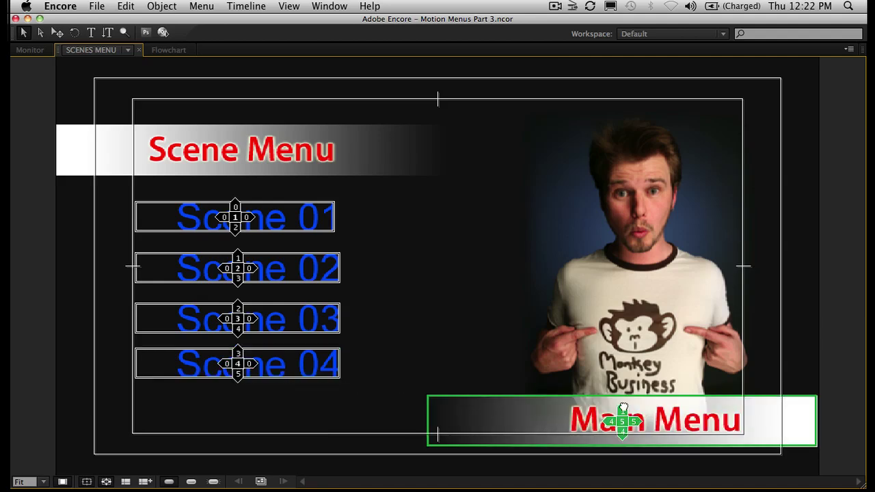
pyautogui.moveTo(623, 409); pyautogui.dragTo(335, 371)
pyautogui.moveTo(622, 431); pyautogui.dragTo(382, 410)
# - Preview from SCENES MENU, test the up and down button navigation, and exit at the current menu
pyautogui.rightClick(621, 414)
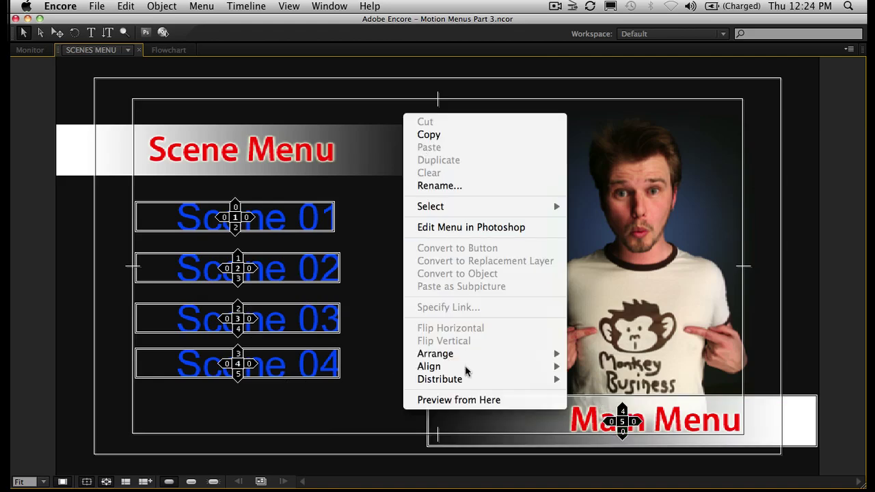
pyautogui.click(469, 400)
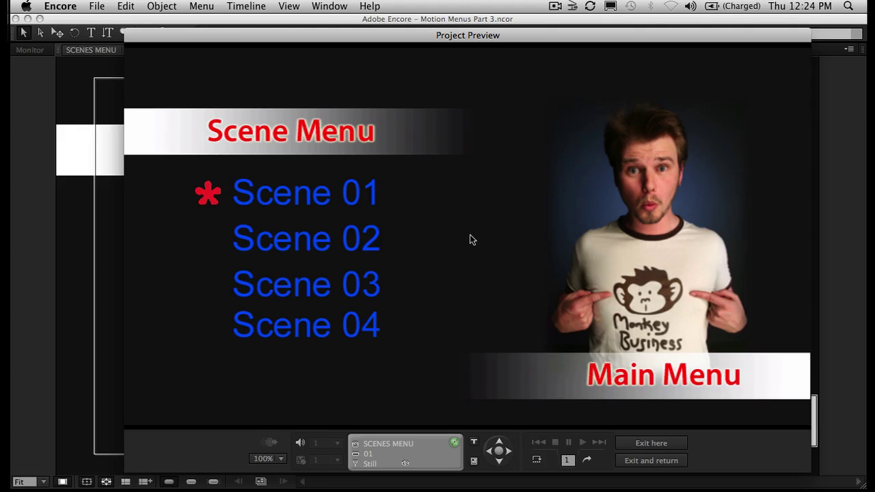
pyautogui.press('Down')
pyautogui.press('Down')
pyautogui.press('Down')
pyautogui.press('Down')
pyautogui.press('Up')
pyautogui.press('Up')
pyautogui.press('Up')
pyautogui.press('Up')
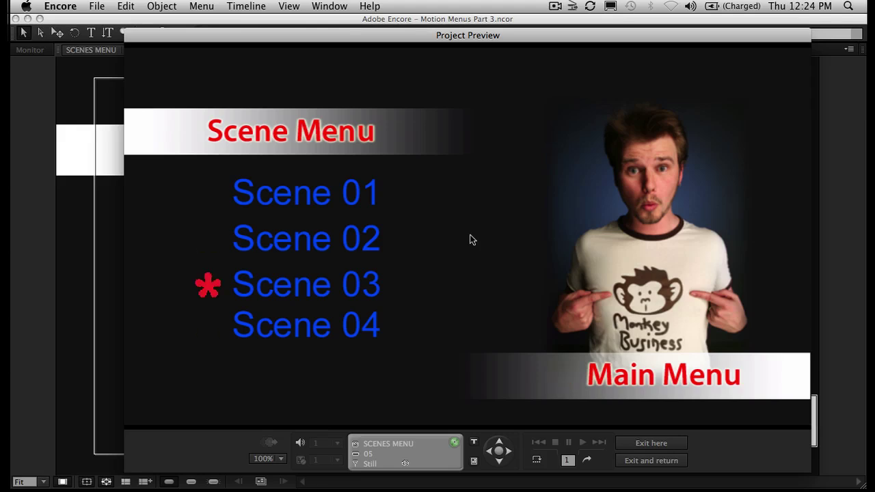
pyautogui.press('Down')
pyautogui.press('Down')
pyautogui.press('Down')
pyautogui.press('Down')
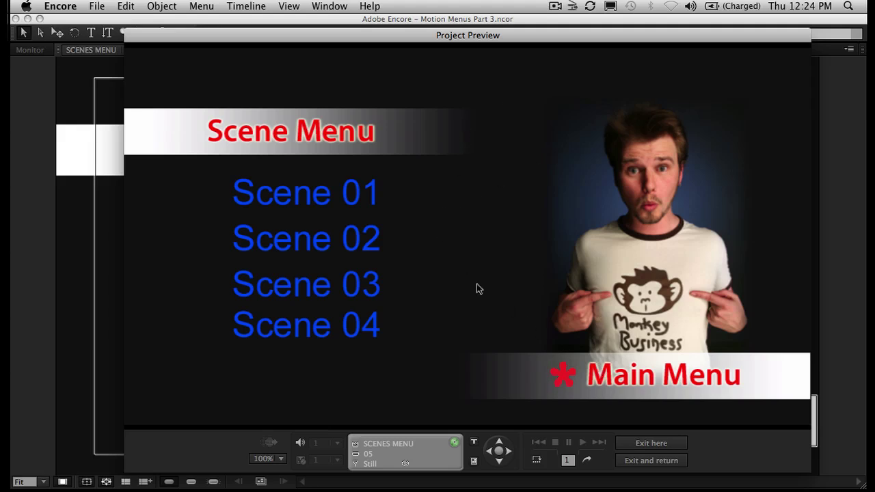
pyautogui.click(635, 444)
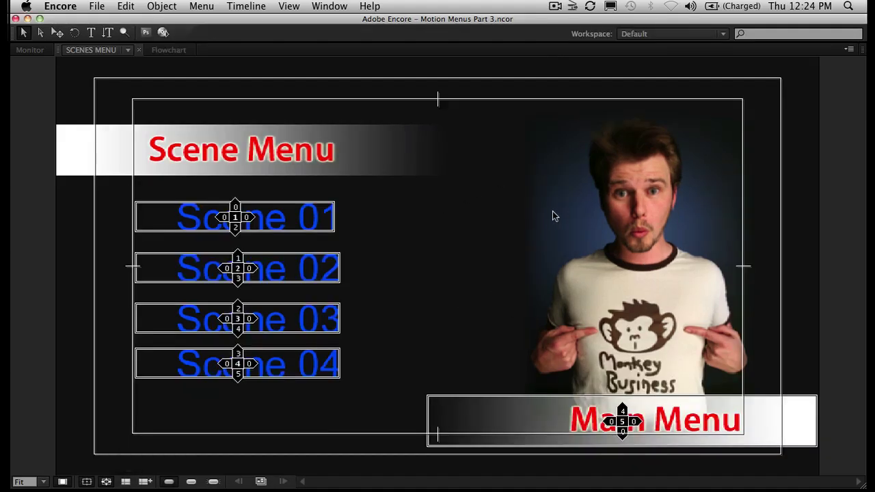
# - Return to the normal panel layout and hide the button routing in SCENES MENU
pyautogui.press('`')
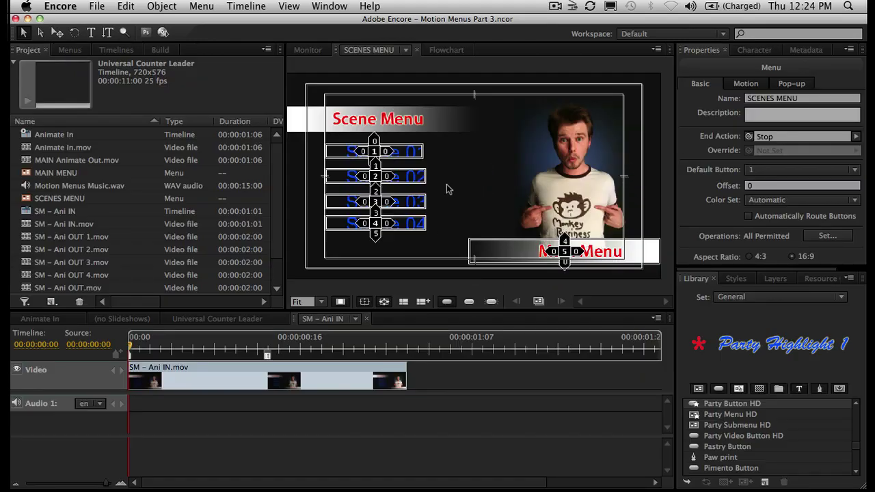
pyautogui.click(385, 301)
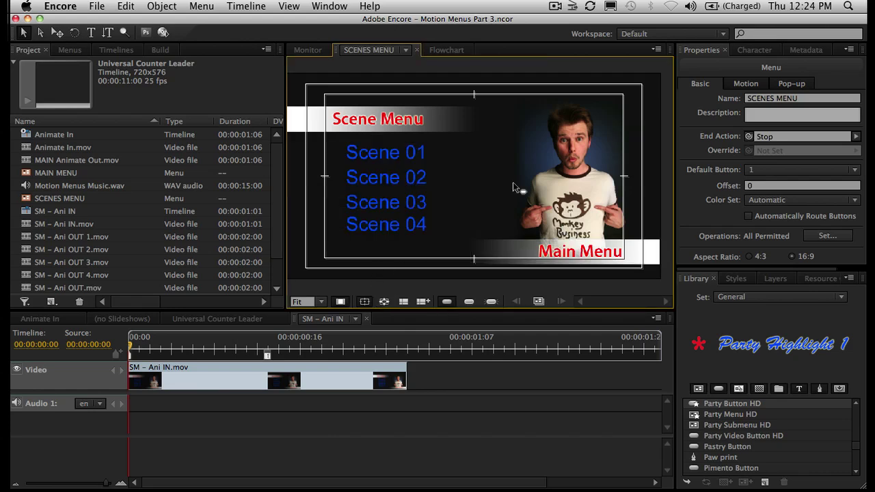
# - Link the Main Menu button in SCENES MENU to MAIN MENU:Scenes
pyautogui.click(592, 257)
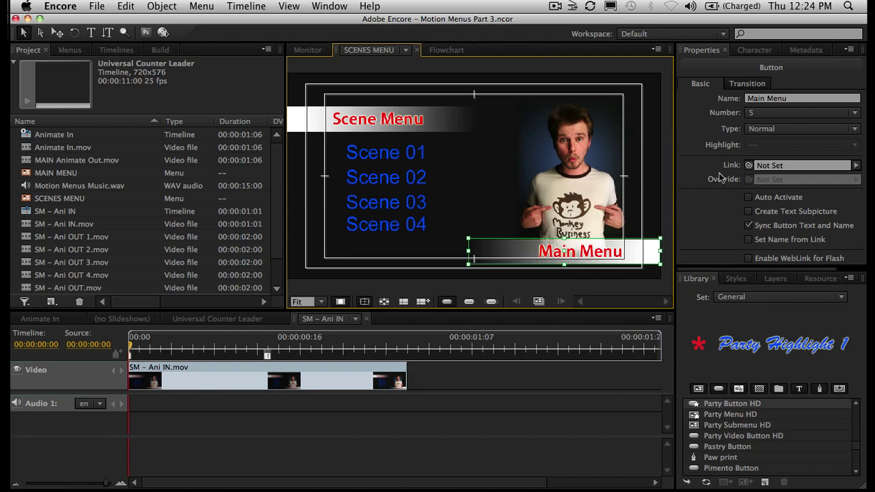
pyautogui.moveTo(748, 165); pyautogui.dragTo(694, 190)
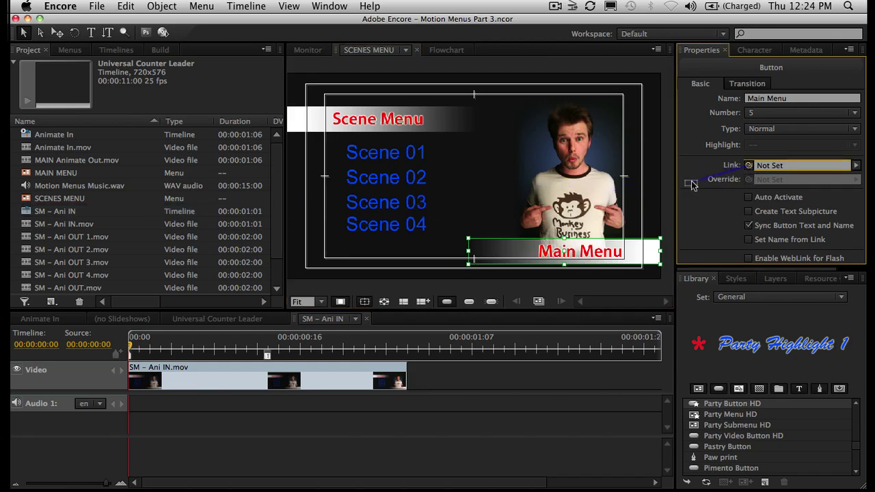
pyautogui.click(857, 166)
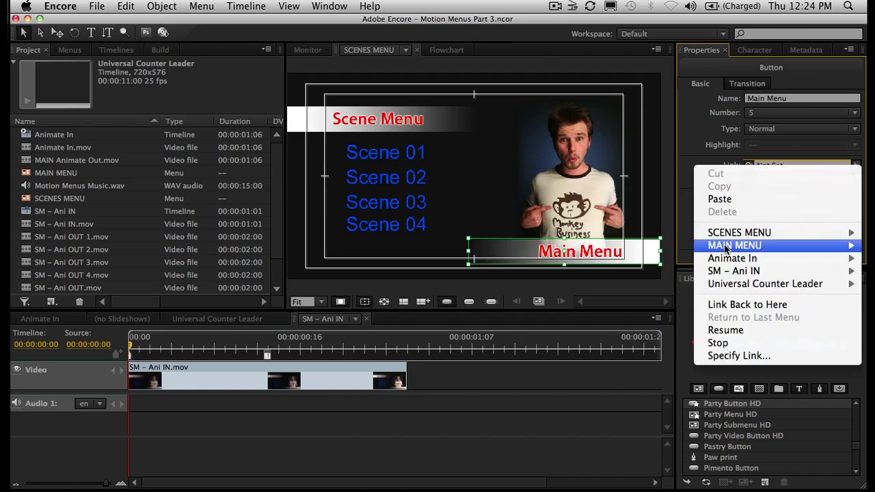
pyautogui.moveTo(726, 246)
pyautogui.click(674, 248)
pyautogui.click(503, 162)
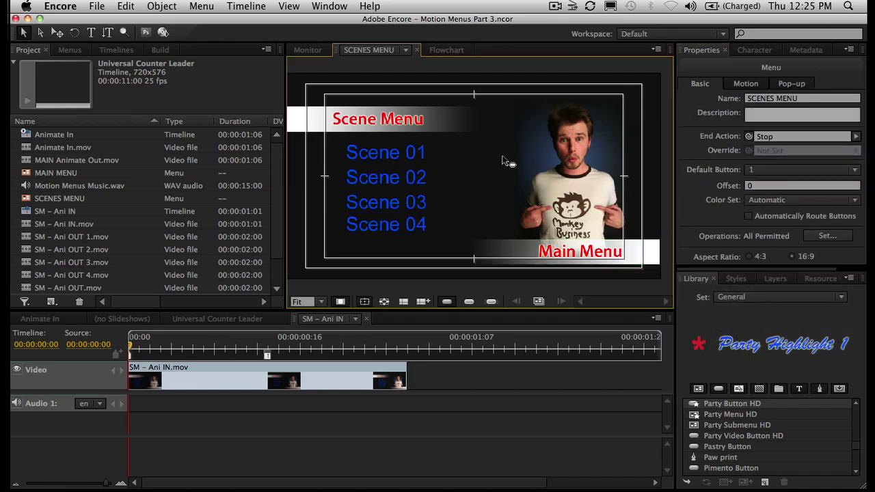
# - Preview from SCENES MENU, test the Main Menu button's link, and exit the preview at MAIN MENU
pyautogui.rightClick(495, 115)
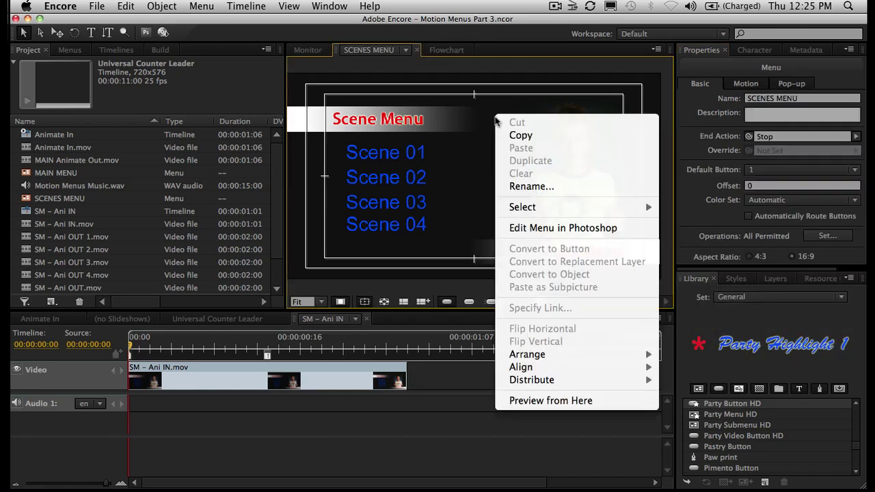
pyautogui.click(518, 396)
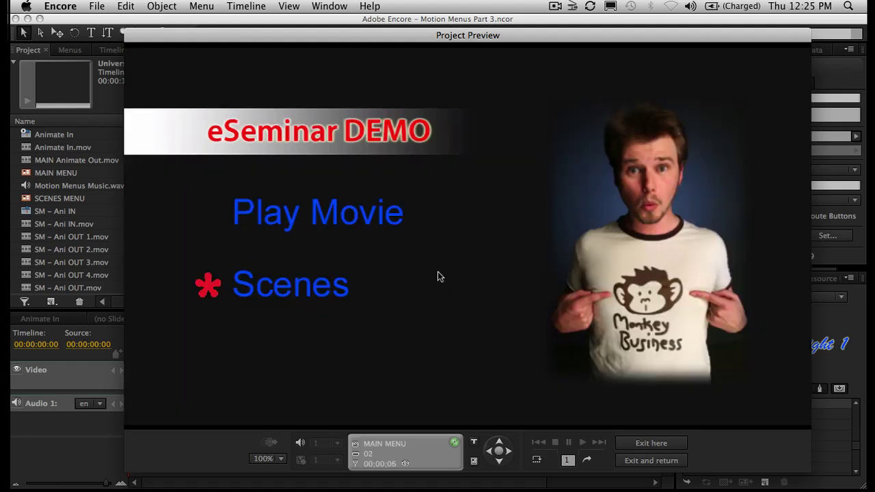
pyautogui.click(637, 444)
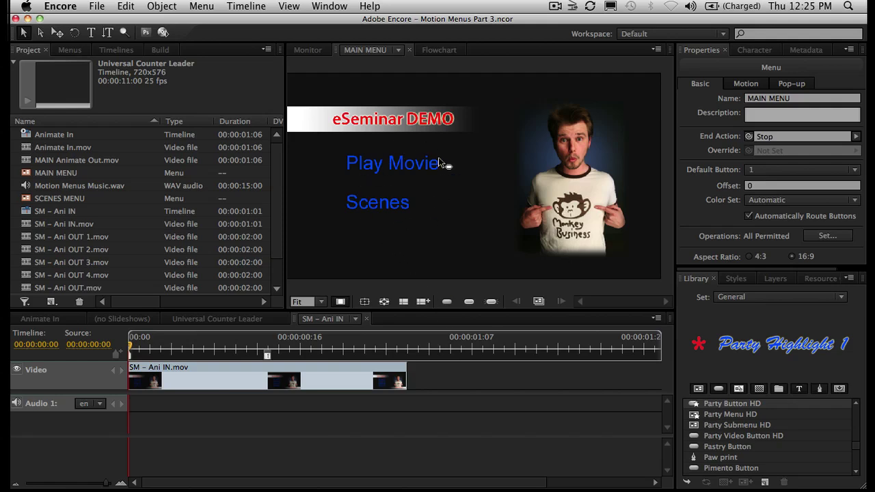
# - Check the Animate In timeline's End Action and link the Main Menu button in SCENES MENU to that timeline
pyautogui.click(48, 136)
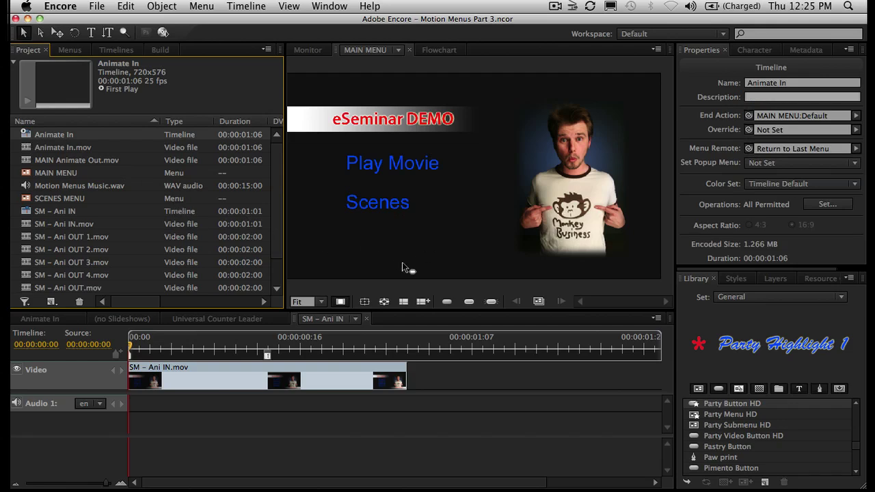
pyautogui.click(444, 258)
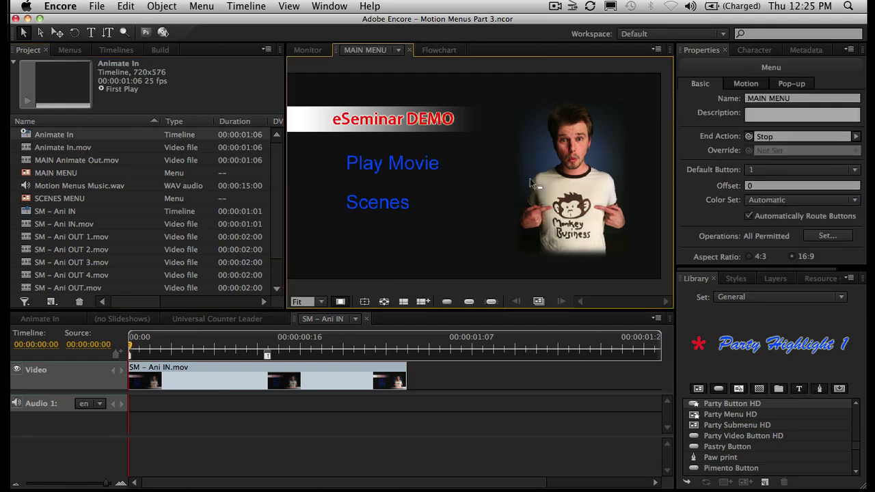
pyautogui.click(398, 50)
pyautogui.click(384, 99)
pyautogui.click(588, 260)
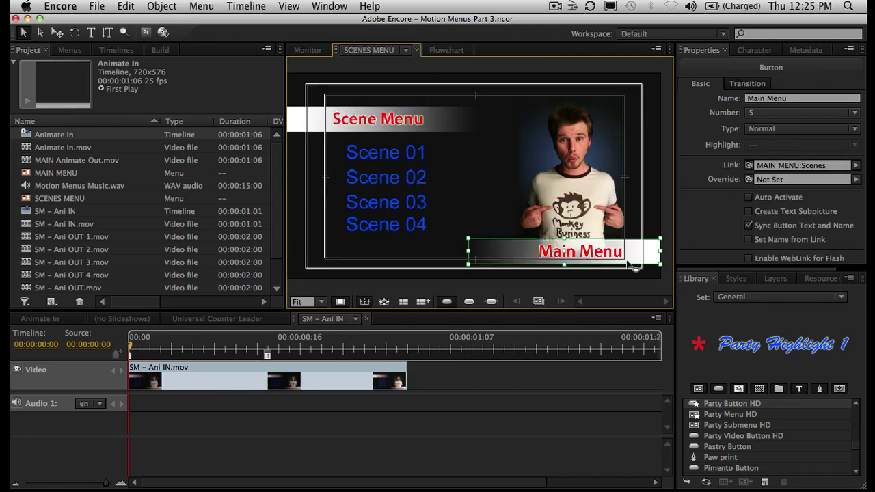
pyautogui.click(750, 167)
pyautogui.moveTo(749, 166); pyautogui.dragTo(67, 139)
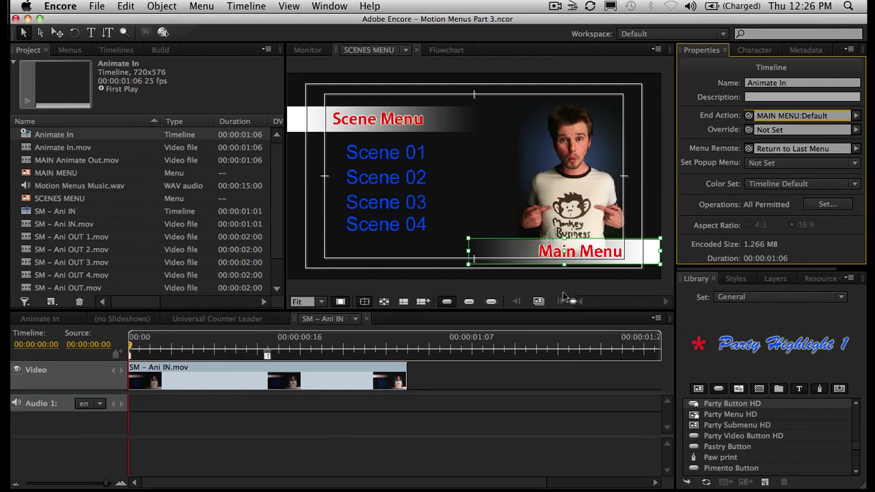
pyautogui.click(335, 79)
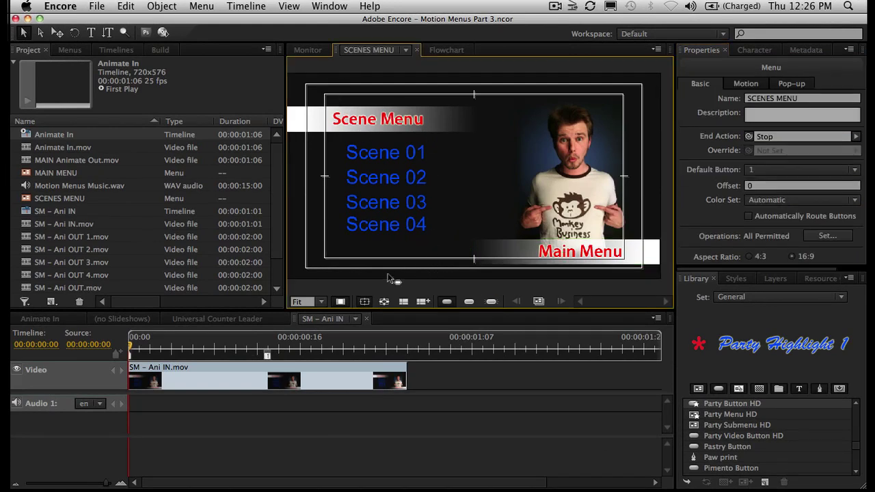